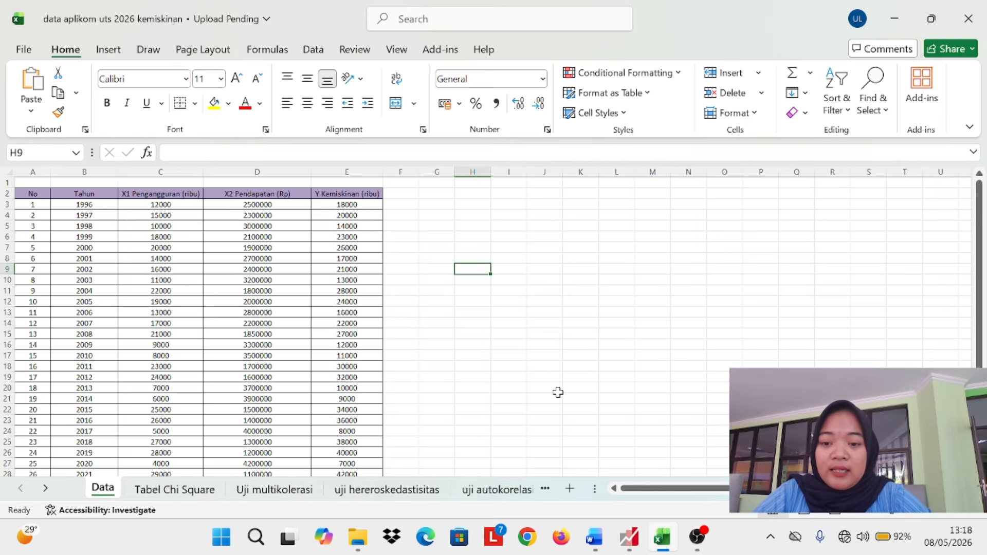
# Look through the yearly unemployment, income and poverty data on the Data sheet, and switch to EViews.
pyautogui.scroll(-1, 565, 323)
pyautogui.scroll(1, 565, 322)
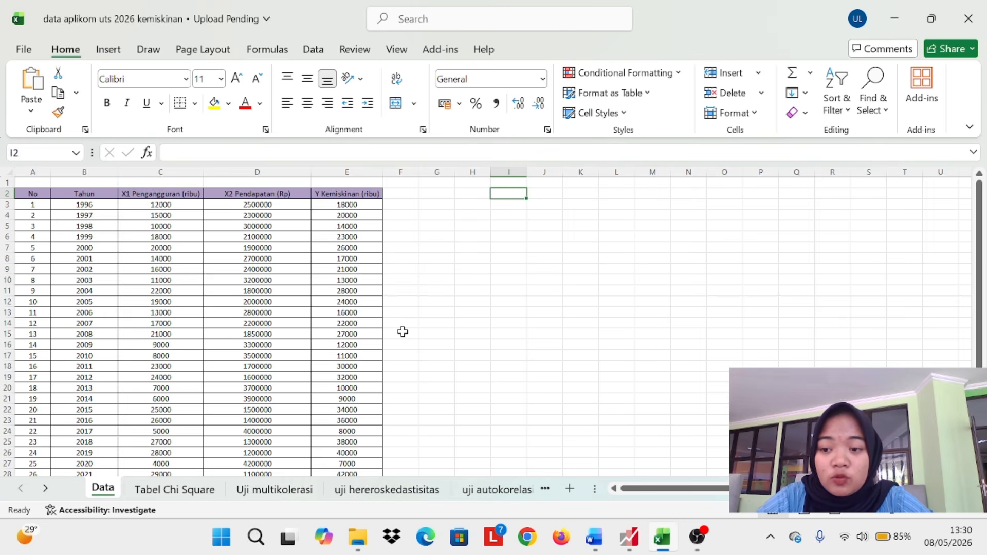
pyautogui.scroll(-4, 403, 332)
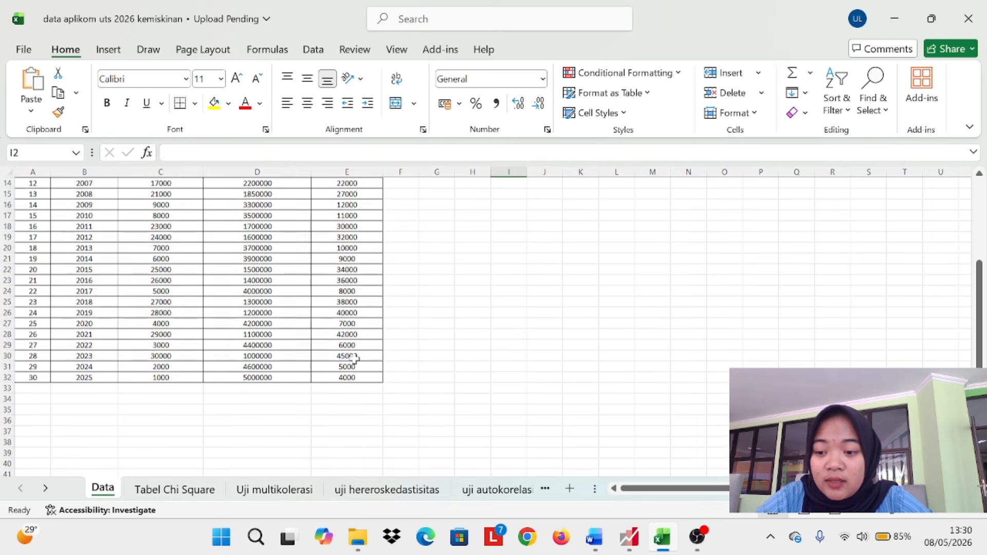
pyautogui.scroll(4, 355, 359)
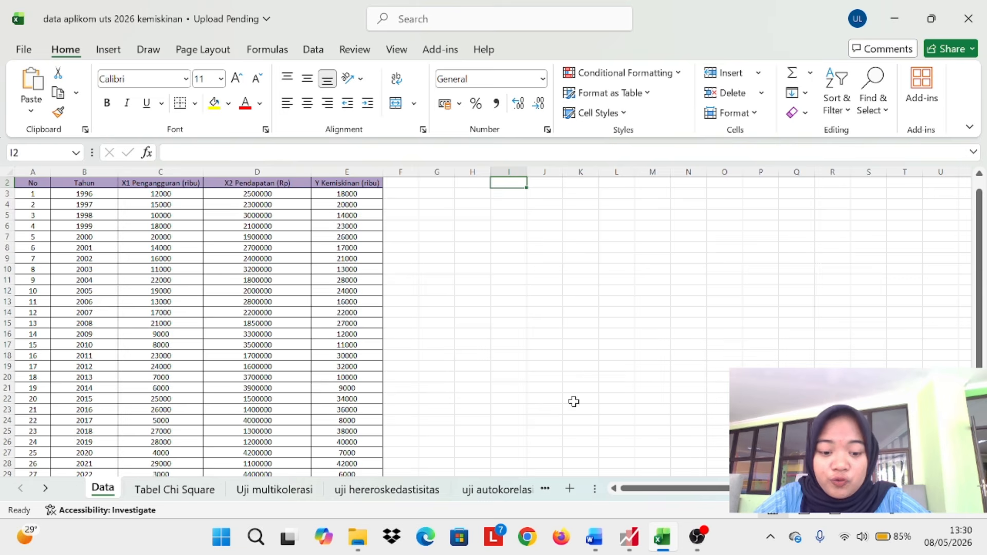
pyautogui.click(629, 538)
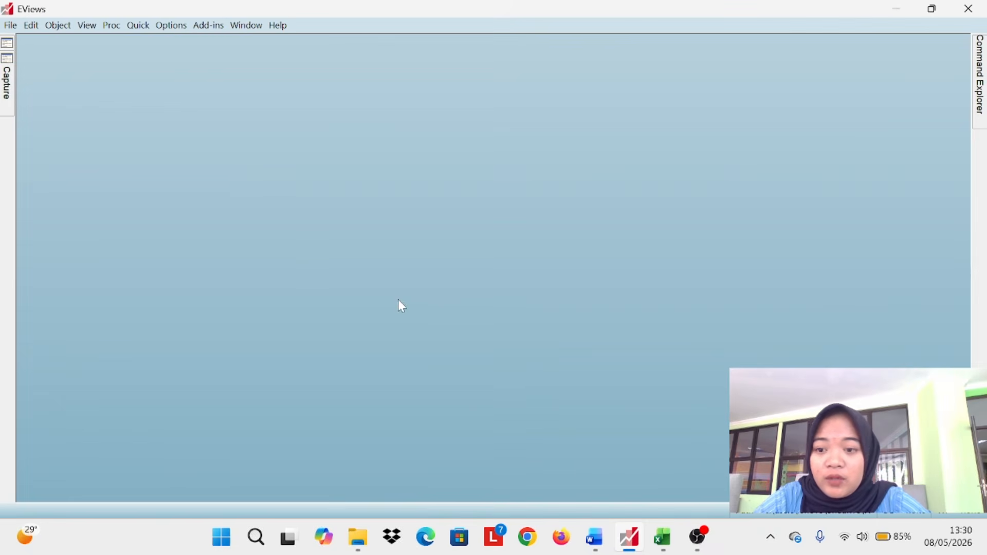
pyautogui.click(12, 26)
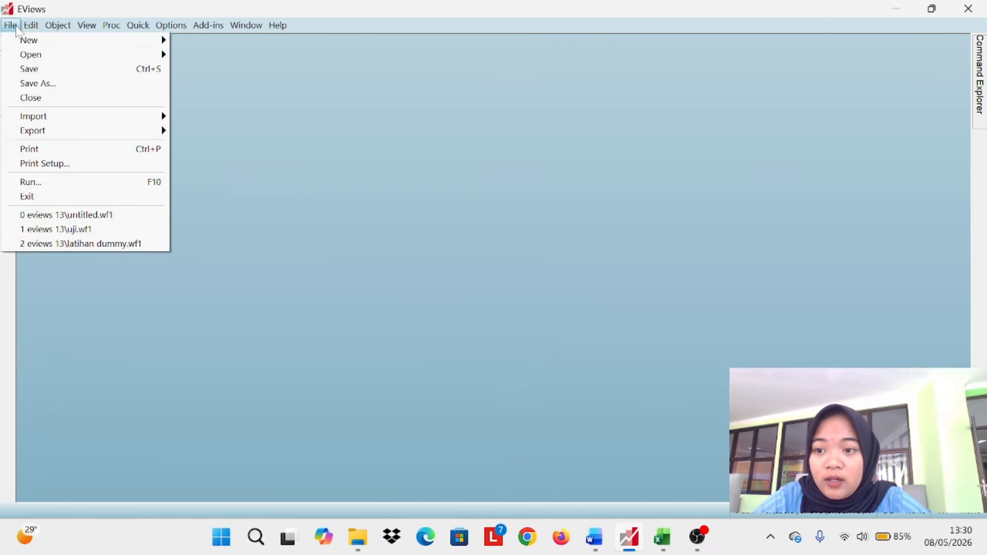
pyautogui.click(31, 26)
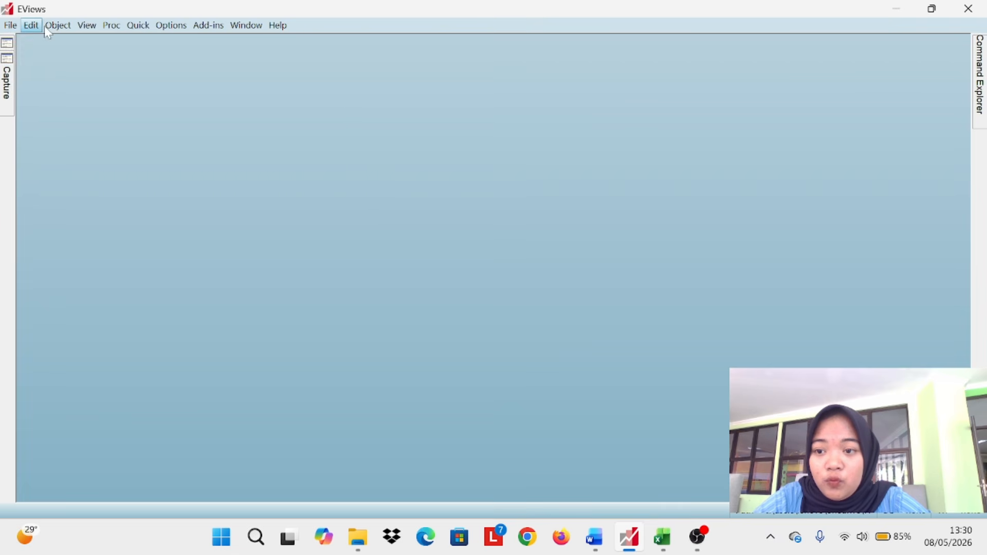
pyautogui.click(13, 29)
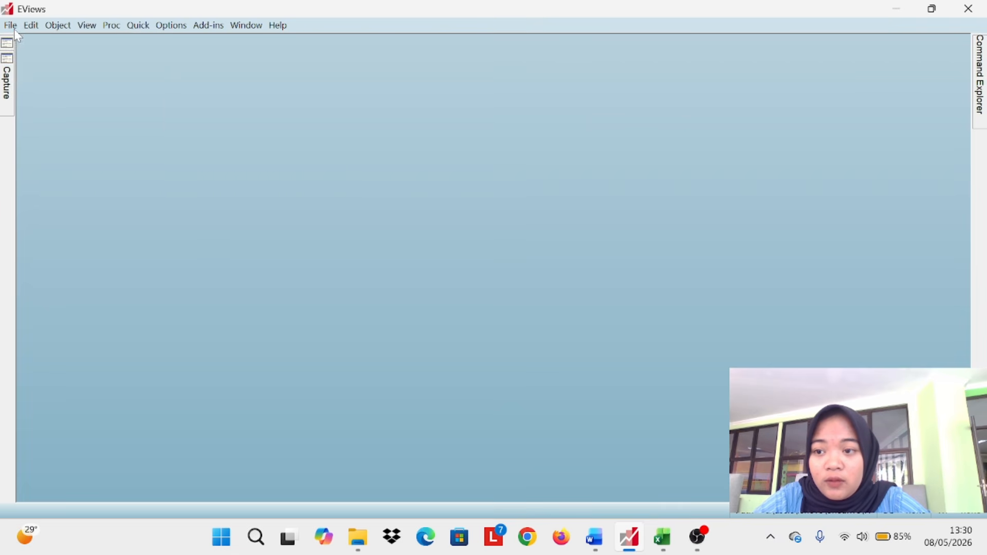
pyautogui.click(14, 29)
pyautogui.click(10, 29)
pyautogui.click(10, 29)
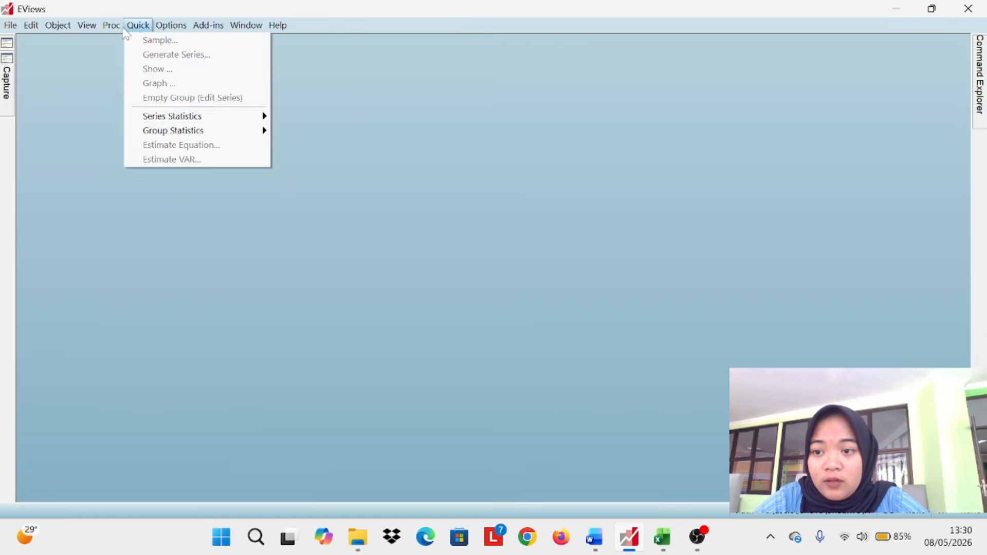
# Create a new dated regular-frequency workfile with annual frequency, starting in 1996 and ending in 2025.
pyautogui.click(7, 28)
pyautogui.click(7, 29)
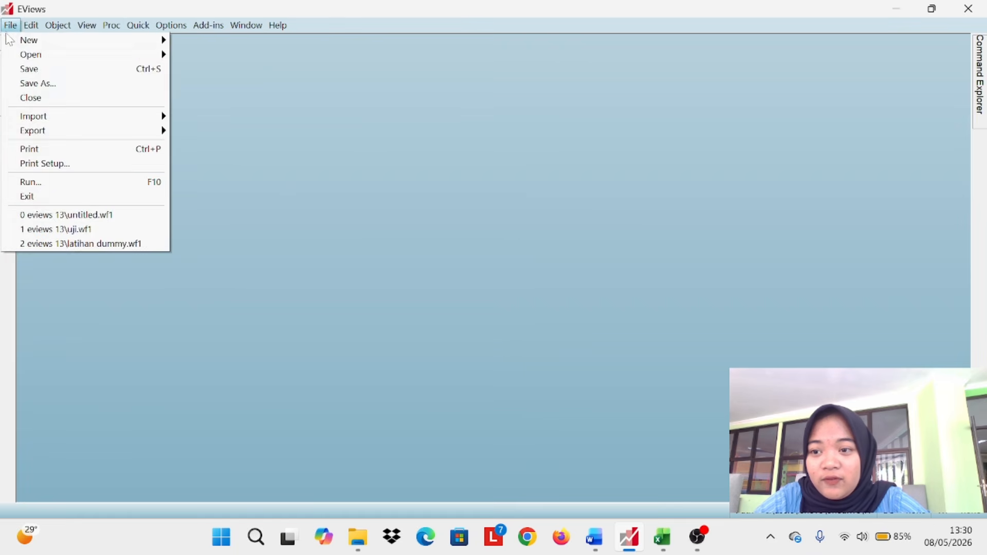
pyautogui.moveTo(16, 45)
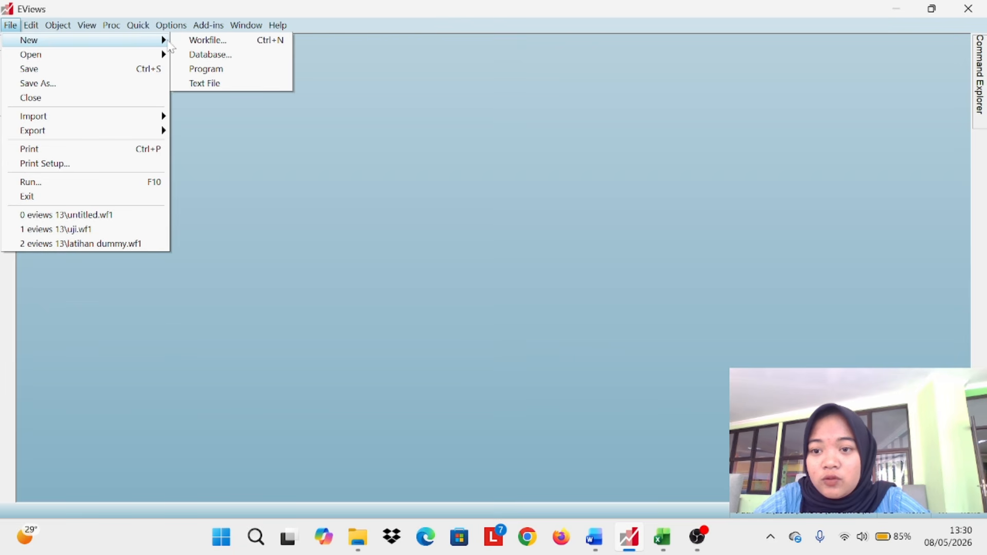
pyautogui.click(200, 41)
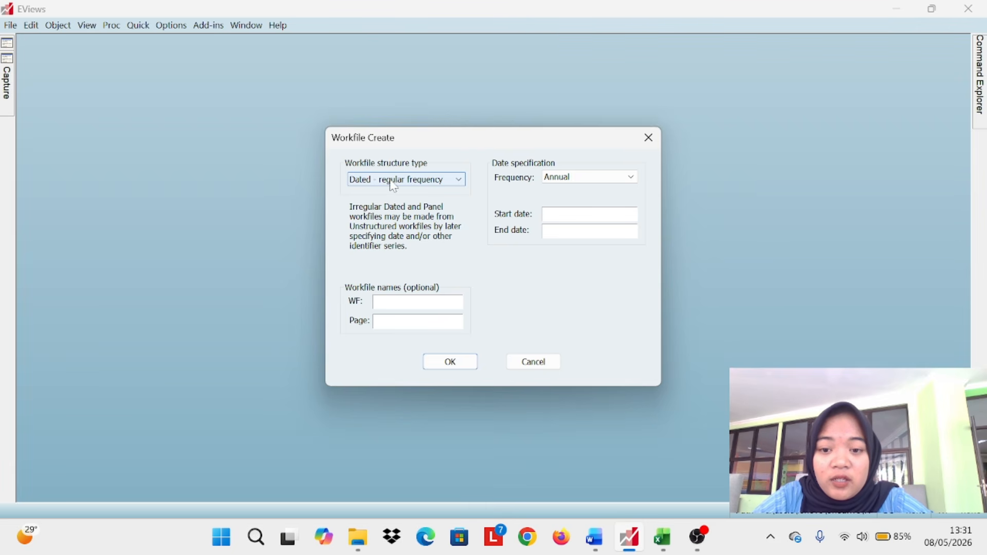
pyautogui.click(579, 214)
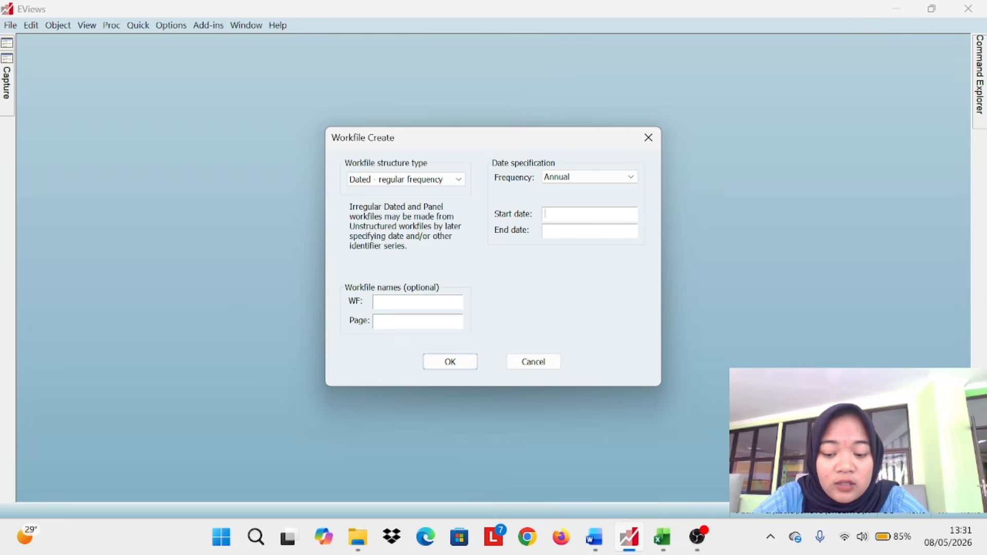
pyautogui.write('1')
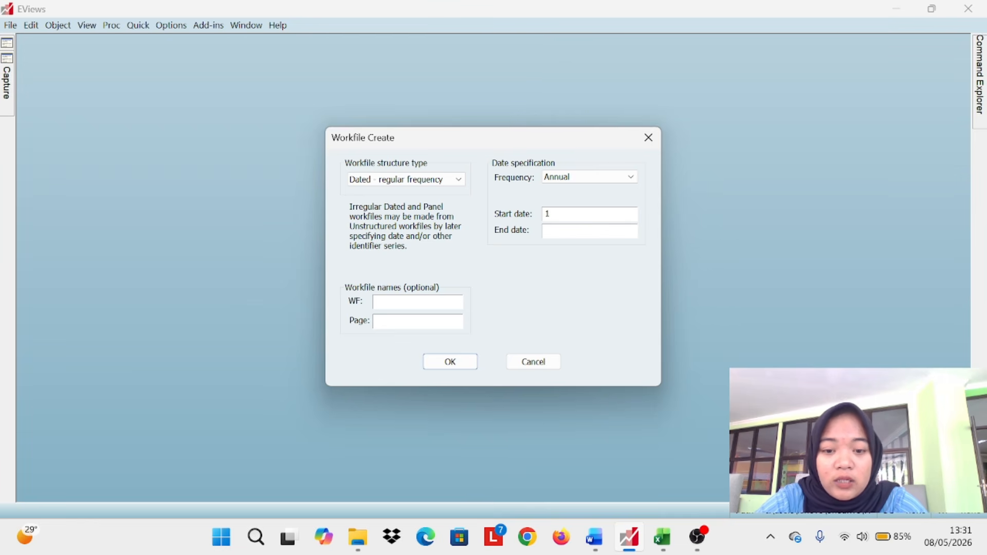
pyautogui.write('996')
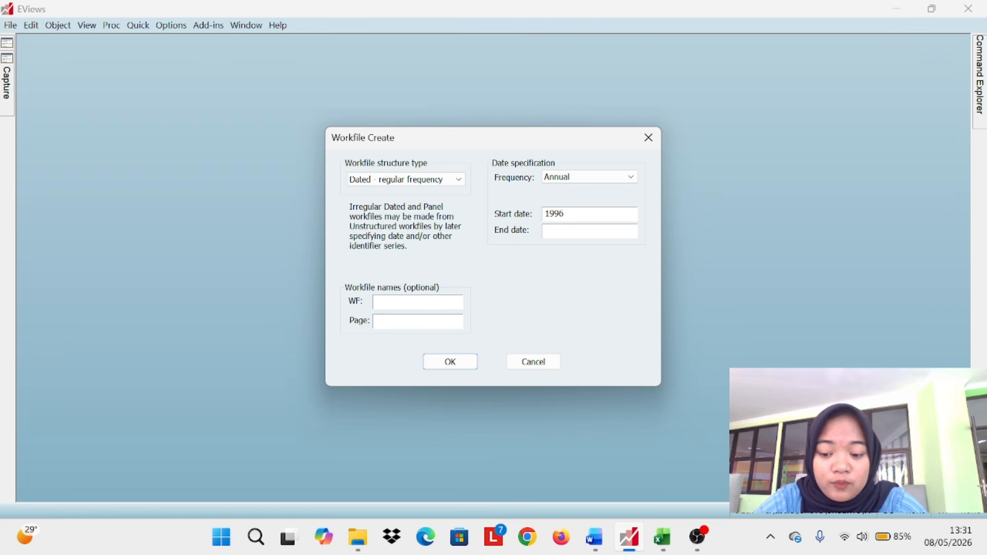
pyautogui.write('20')
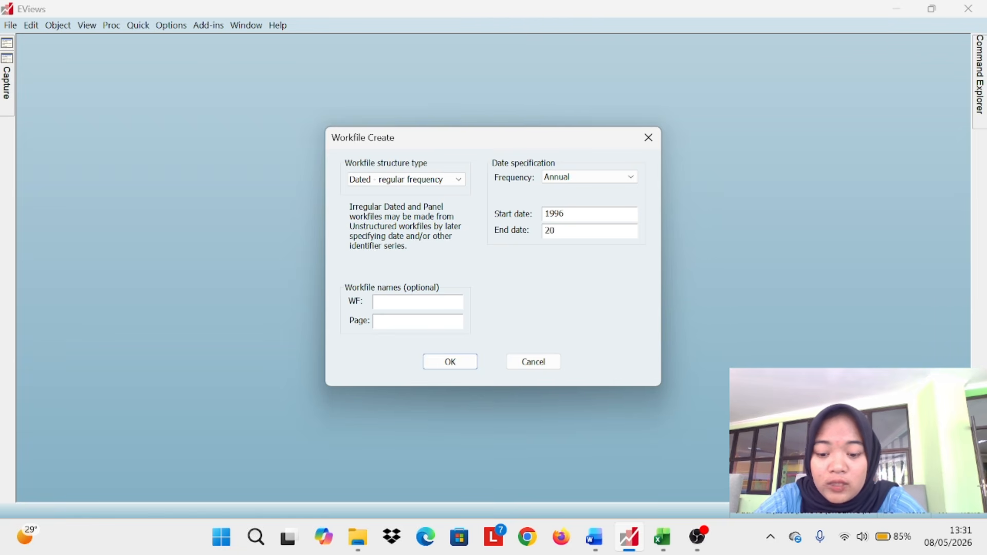
pyautogui.write('25')
pyautogui.click(454, 362)
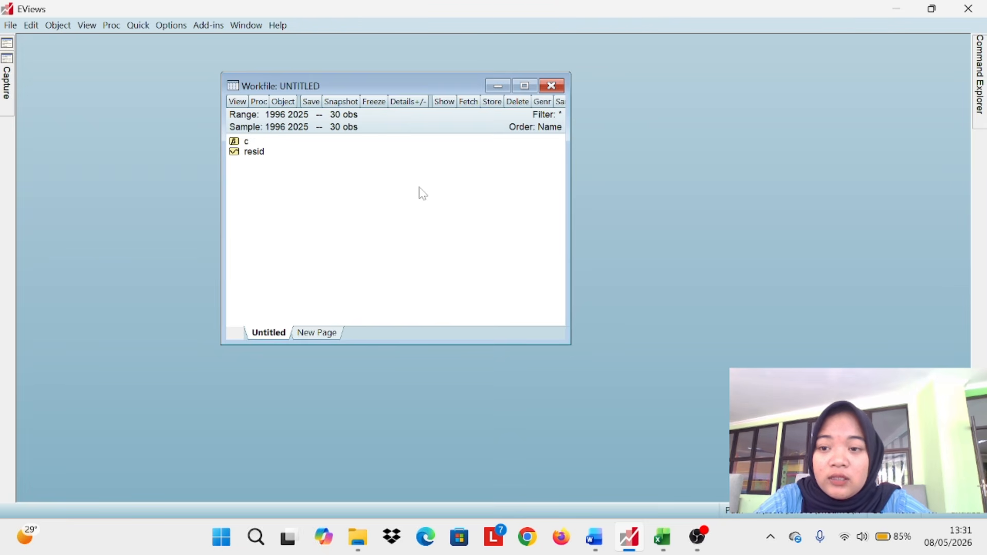
# Open an empty group for editing series and select the name cell above 1996 in the first blank column.
pyautogui.click(139, 25)
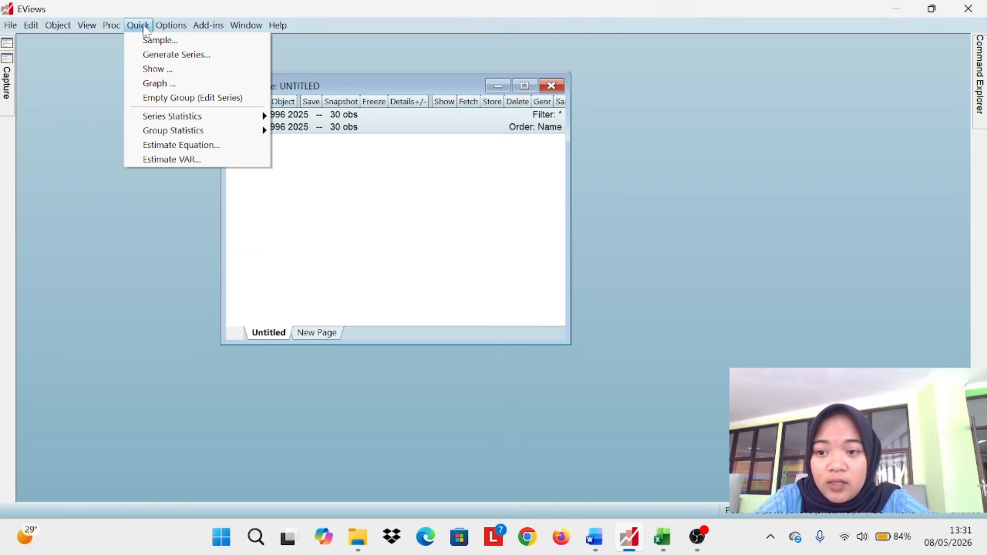
pyautogui.click(183, 98)
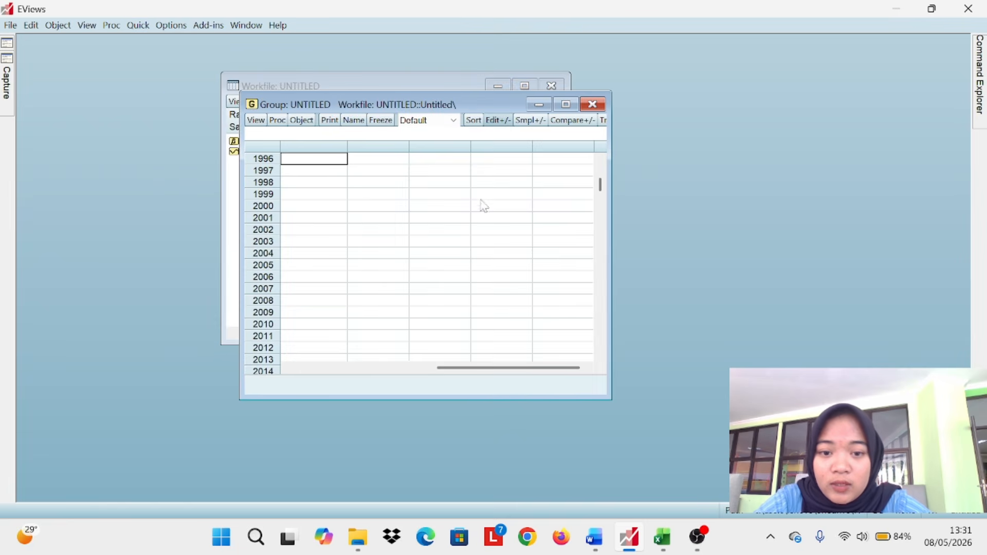
pyautogui.moveTo(600, 187); pyautogui.dragTo(600, 165)
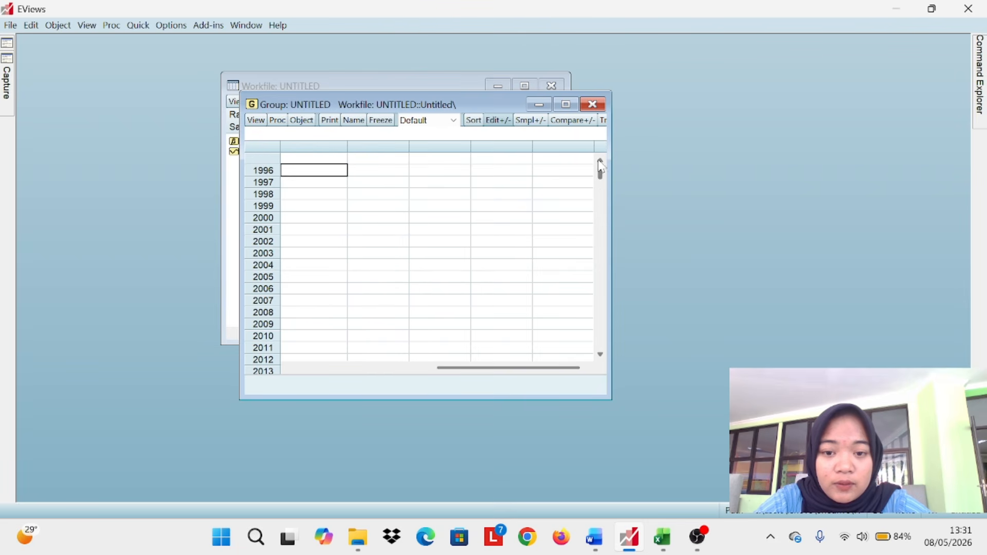
pyautogui.moveTo(518, 377); pyautogui.dragTo(316, 385)
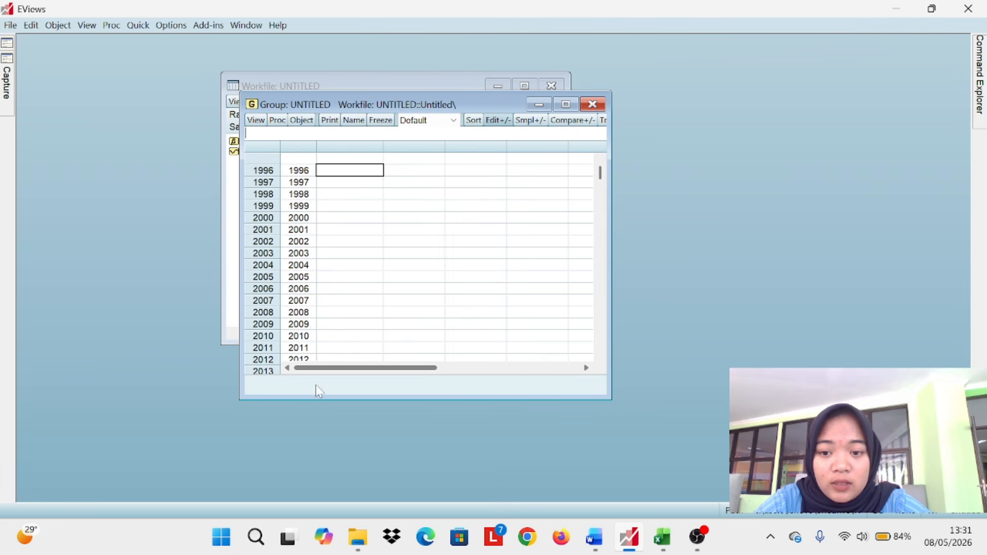
pyautogui.click(363, 158)
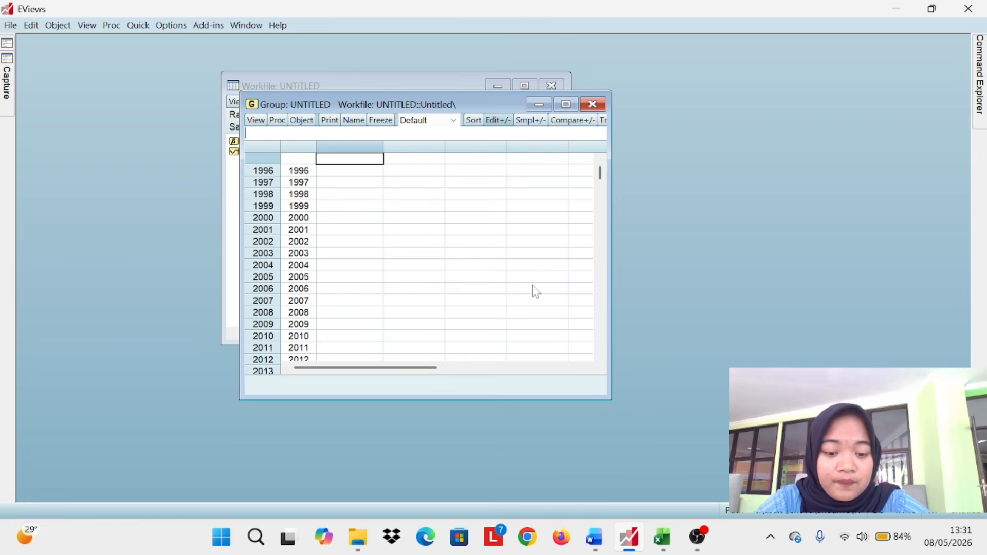
# Copy the X1, X2 and Y columns with their headers (C2:E32) from the Excel Data sheet and paste them into the EViews group.
pyautogui.click(662, 537)
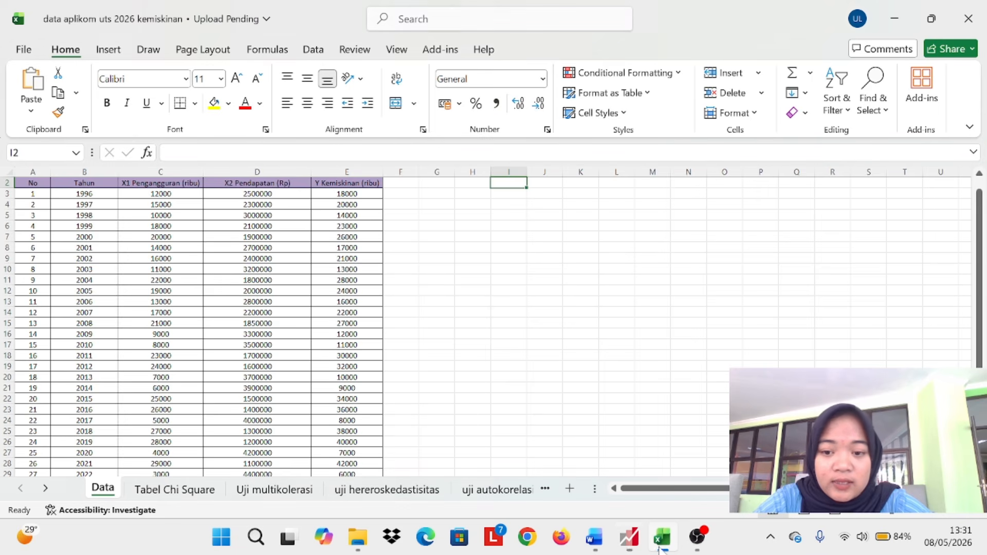
pyautogui.click(161, 184)
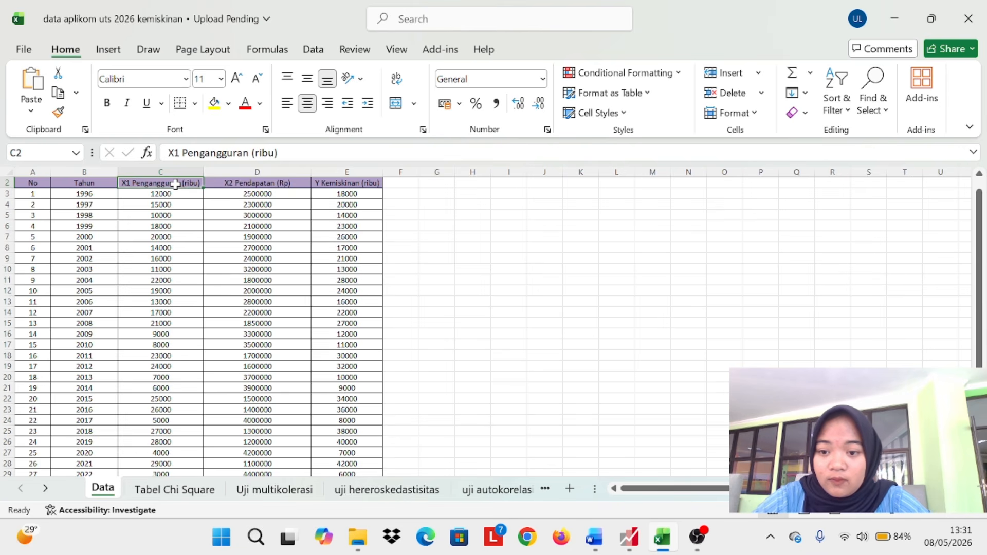
pyautogui.moveTo(175, 184); pyautogui.dragTo(371, 450)
pyautogui.hotkey('ctrl', 'c')
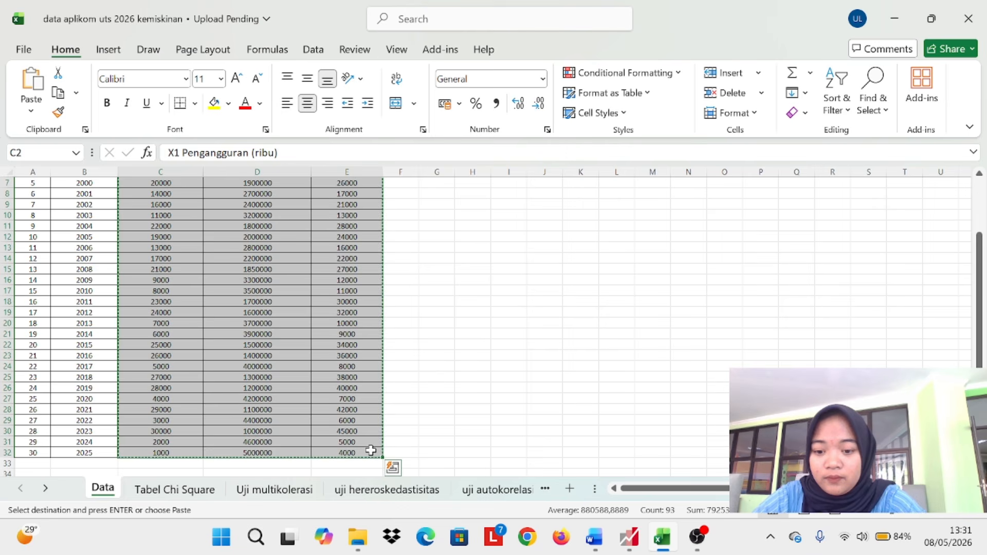
pyautogui.click(633, 544)
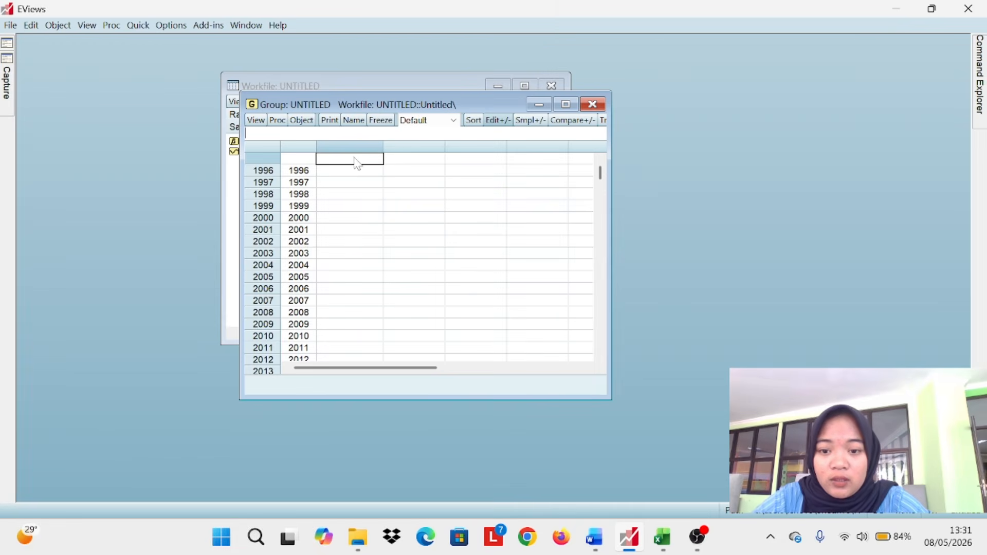
pyautogui.hotkey('ctrl', 'v')
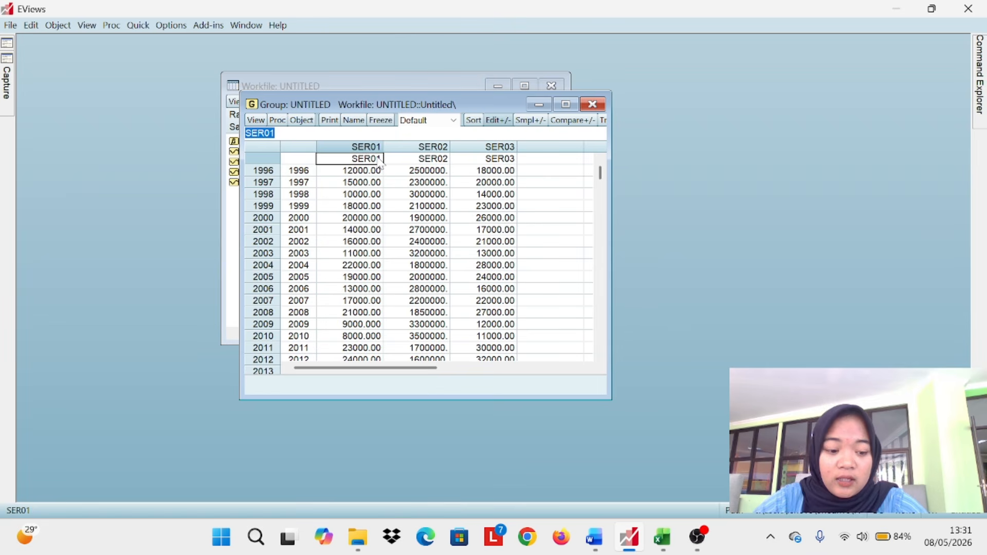
# Rename the first pasted series, SER01, to x1.
pyautogui.press('Delete')
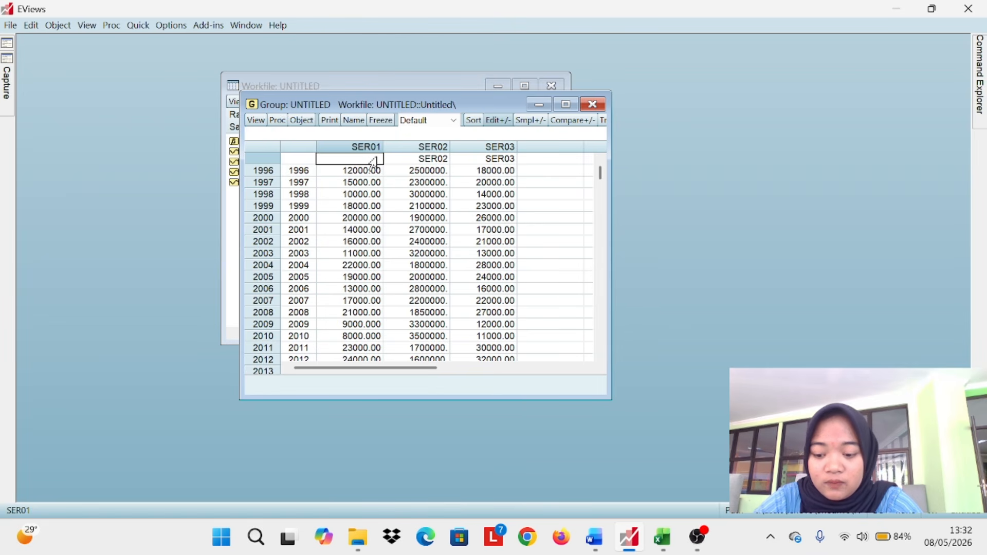
pyautogui.write('x1')
pyautogui.press('Return')
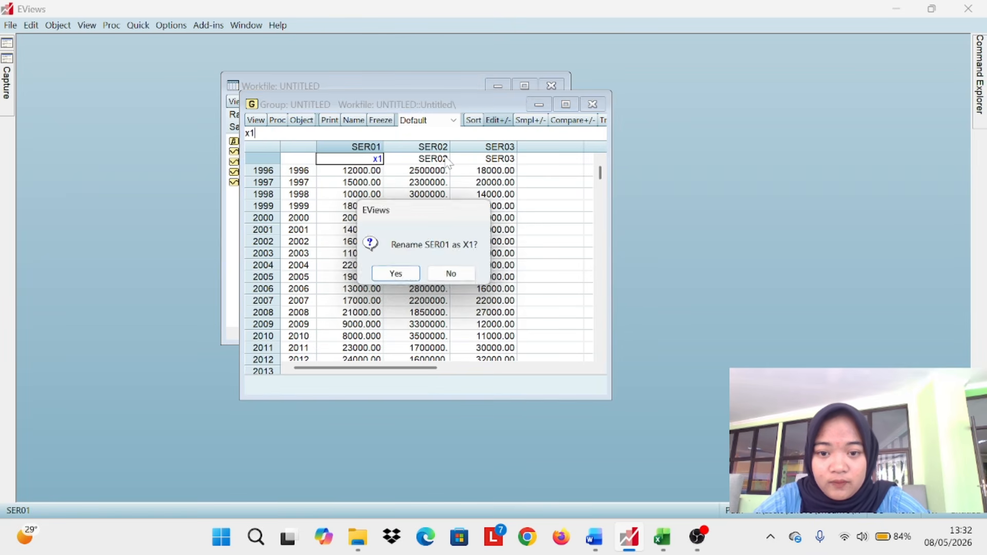
pyautogui.click(396, 273)
# Rename the second pasted series, SER02, to x2.
pyautogui.moveTo(397, 266); pyautogui.dragTo(437, 160)
pyautogui.click(437, 160)
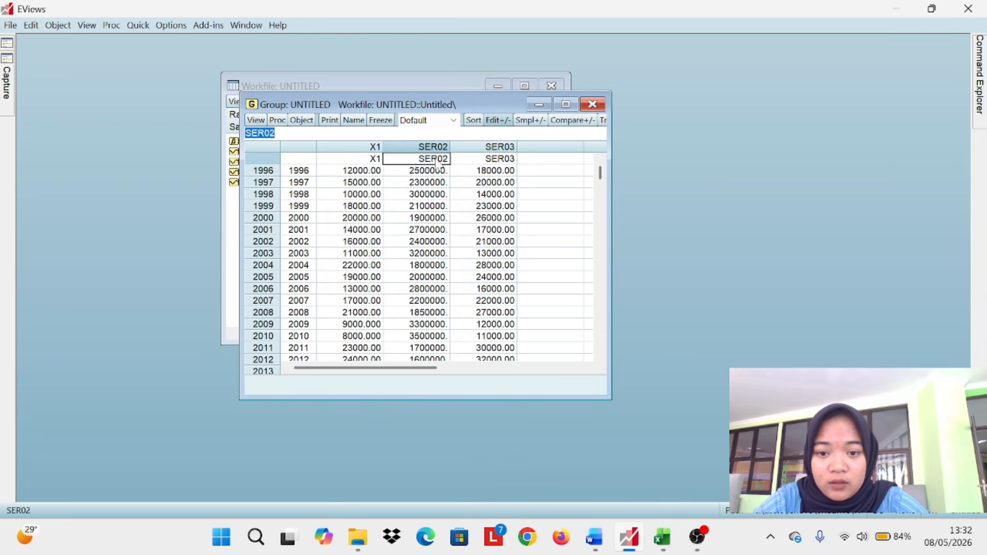
pyautogui.press('BackSpace')
pyautogui.write('x2')
pyautogui.press('Return')
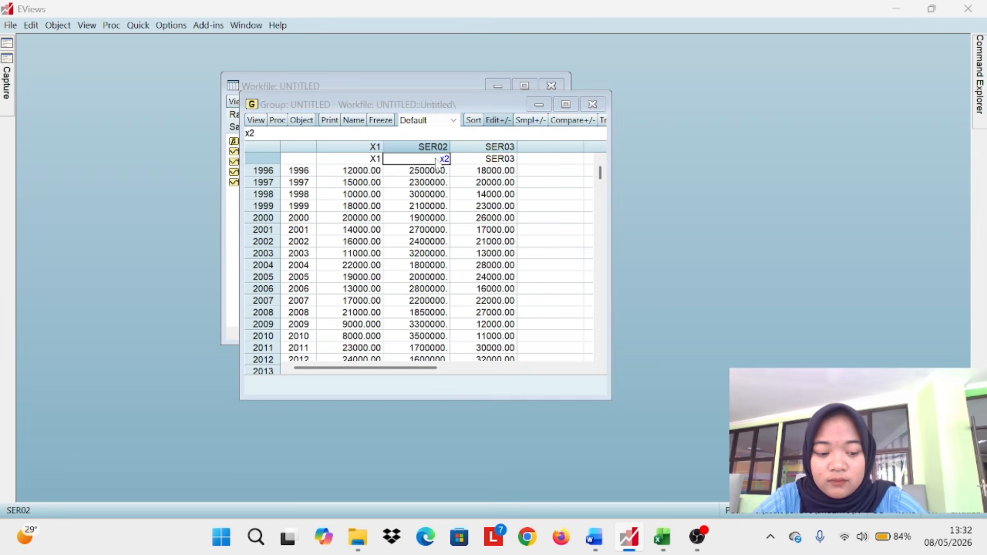
pyautogui.press('Return')
# Rename the third pasted series, SER03, to y and minimize the group window.
pyautogui.click(489, 160)
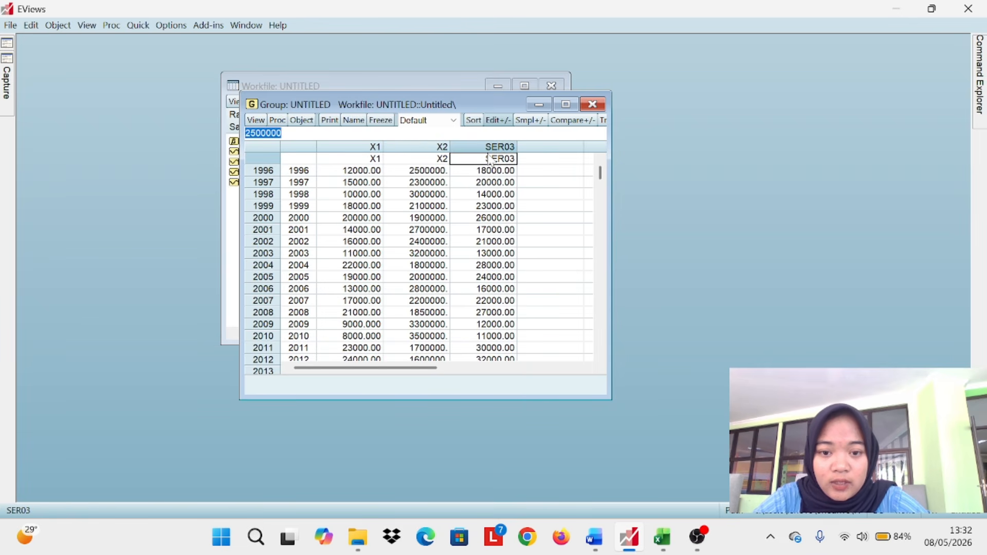
pyautogui.write('y')
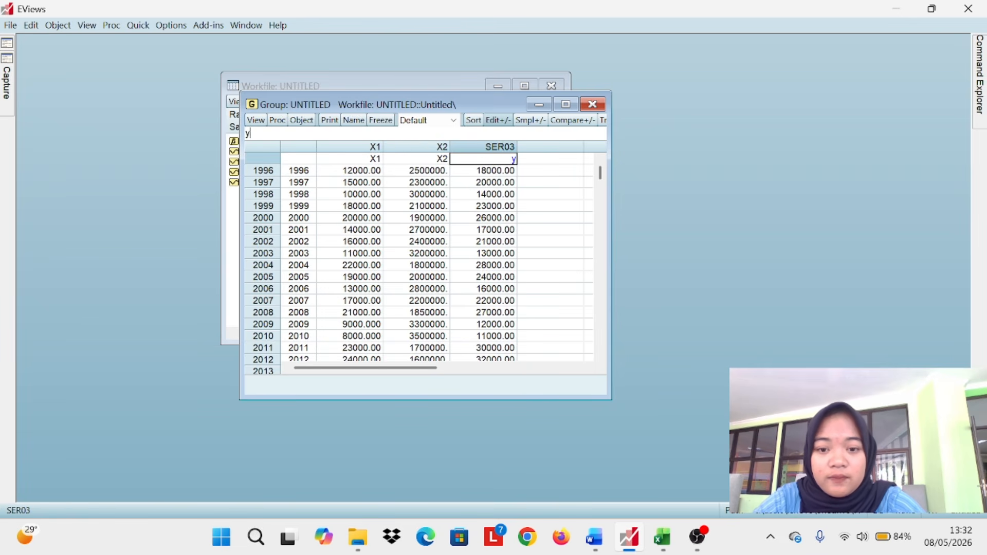
pyautogui.press('Return')
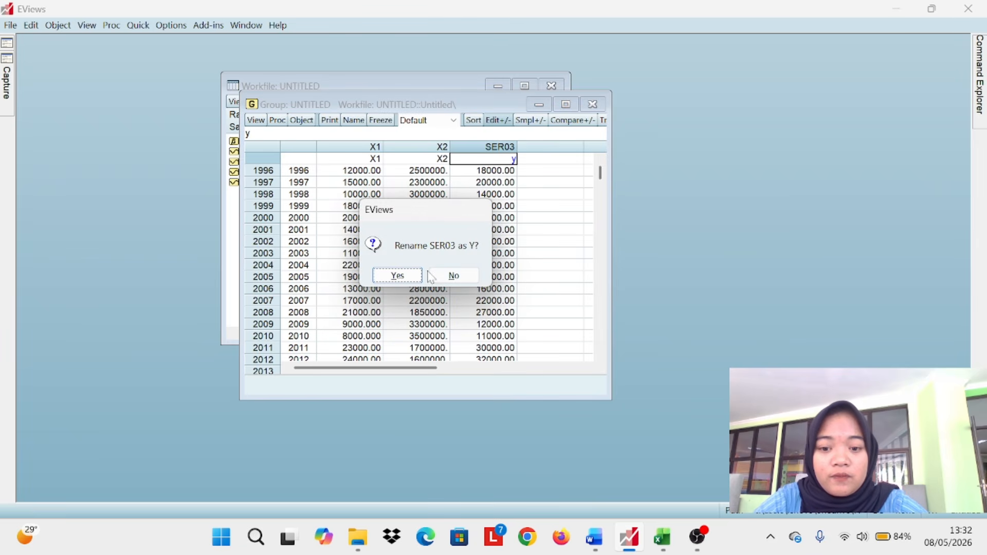
pyautogui.click(397, 276)
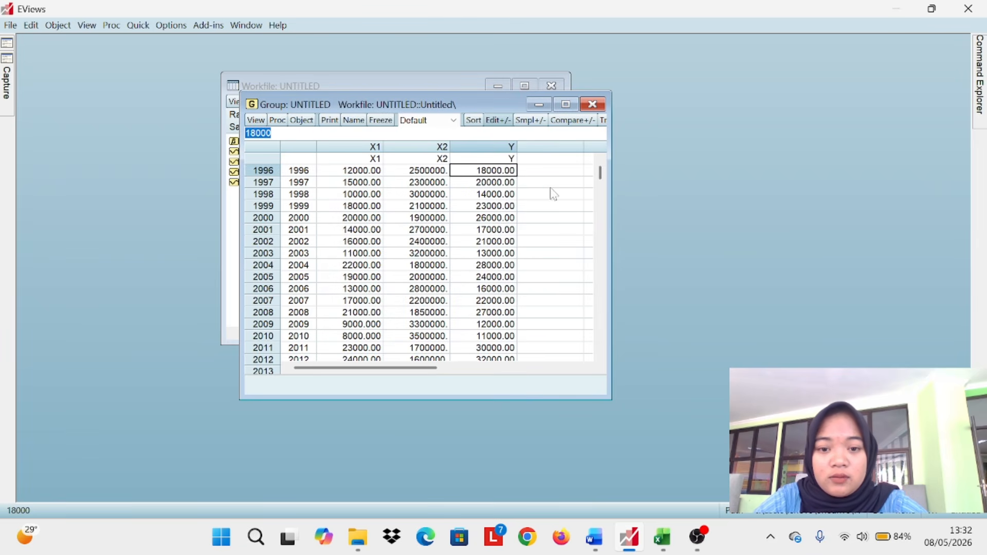
pyautogui.click(538, 107)
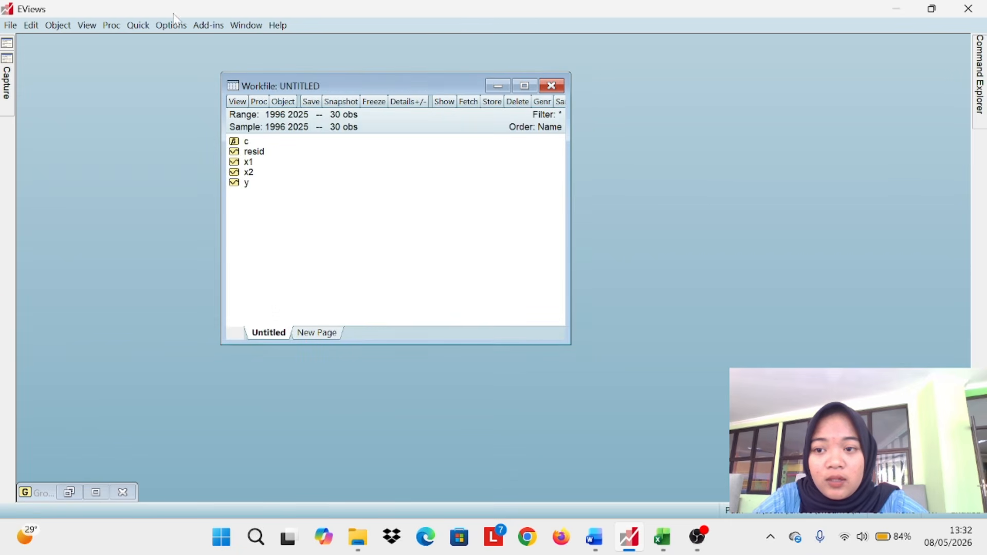
# Estimate a least squares equation with y as dependent variable and c, x1 and x2 as regressors over the 1996–2025 sample.
pyautogui.click(142, 26)
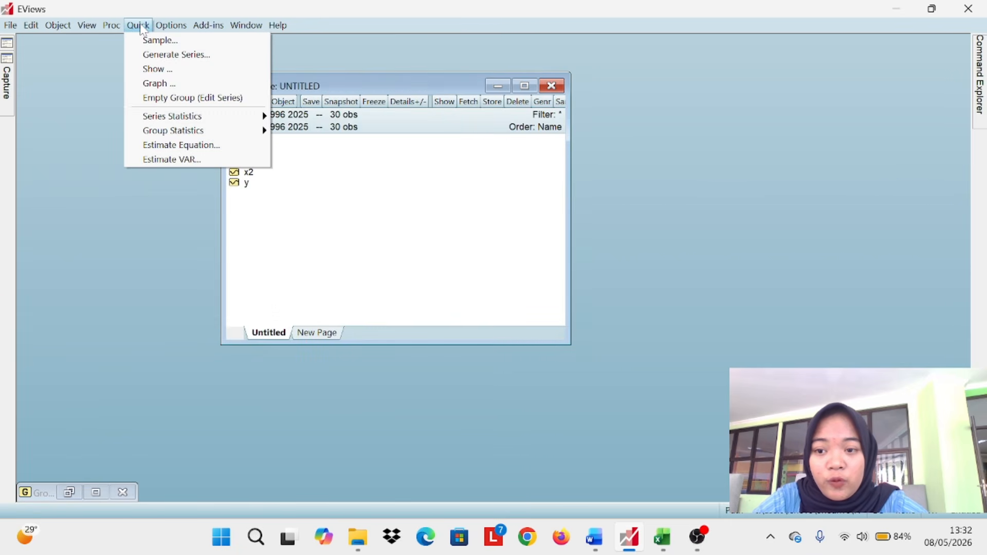
pyautogui.click(183, 147)
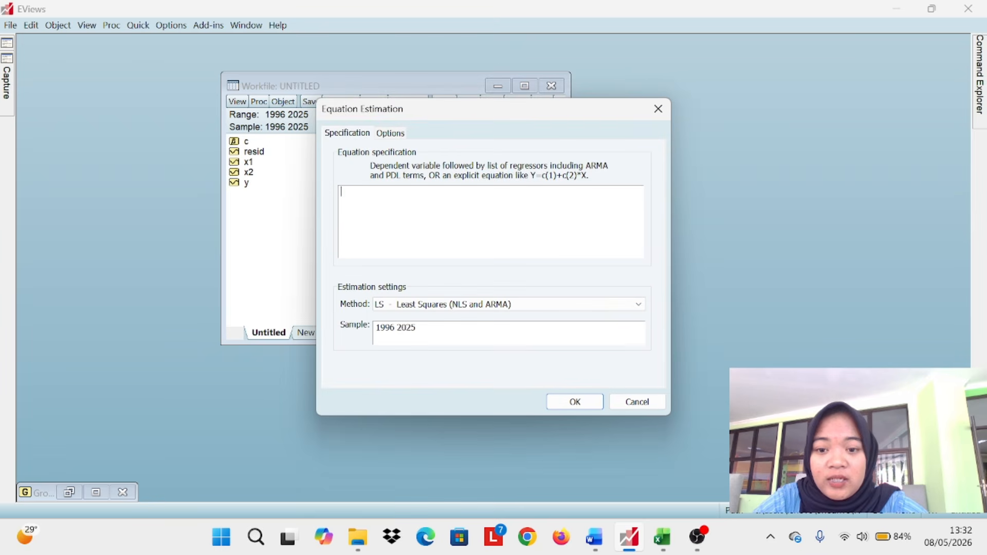
pyautogui.write('y ')
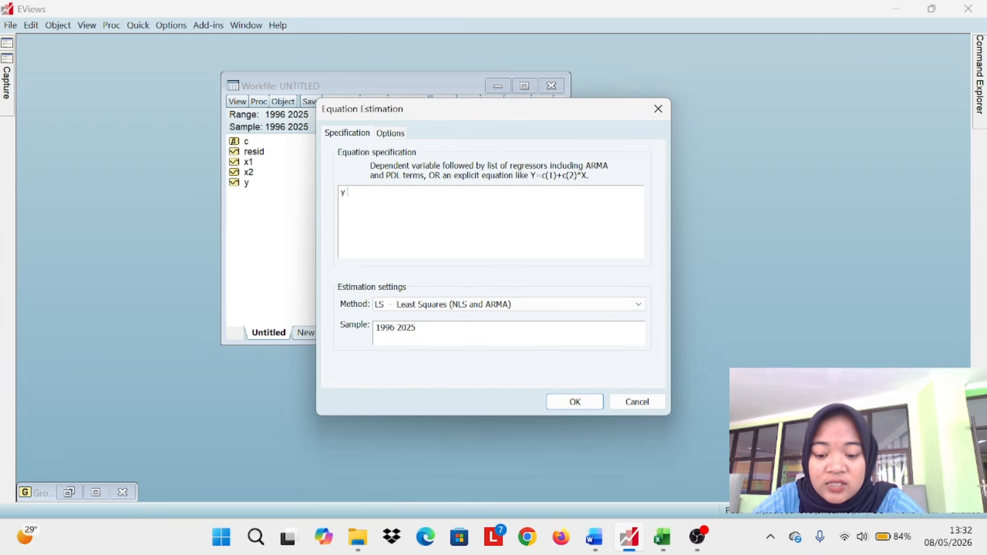
pyautogui.write('c x1 x2')
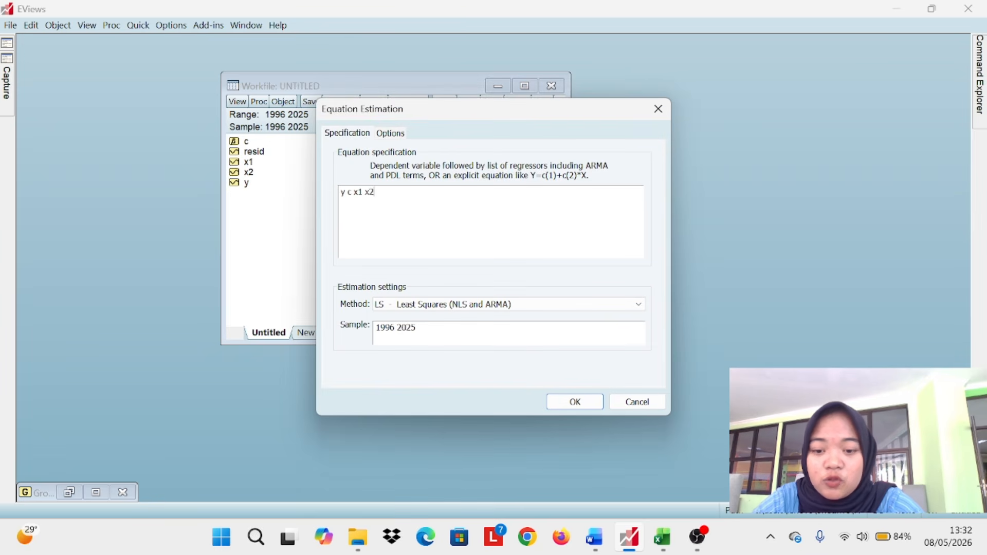
pyautogui.click(594, 403)
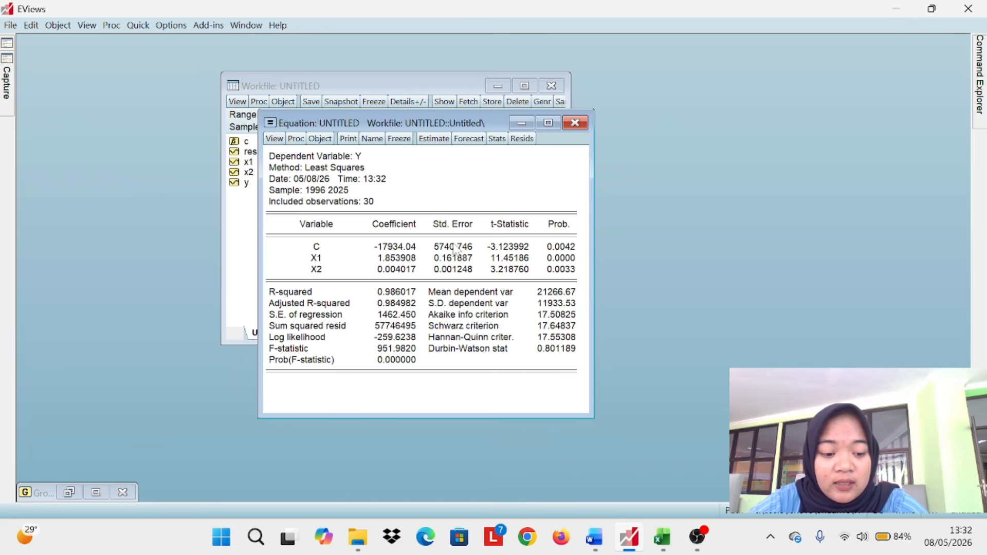
# Capture the regression output table as a screenshot and paste it at cell I2 of the Excel Data sheet.
pyautogui.press('super+shift+s')
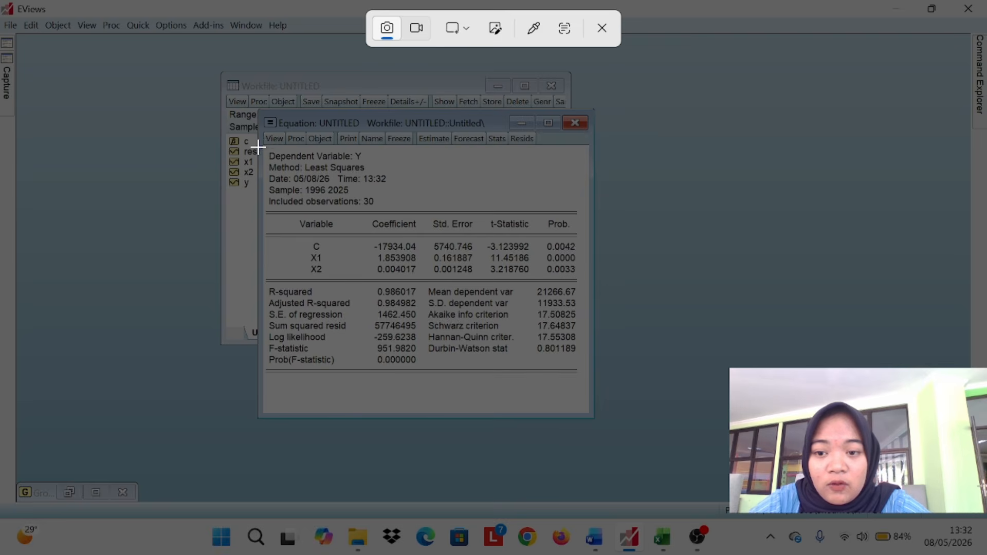
pyautogui.moveTo(263, 146); pyautogui.dragTo(582, 366)
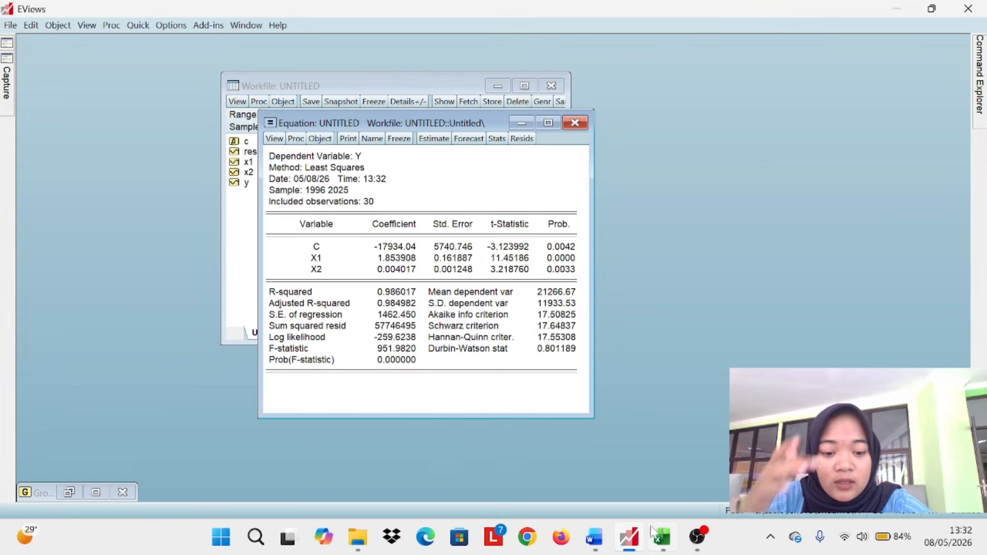
pyautogui.click(662, 537)
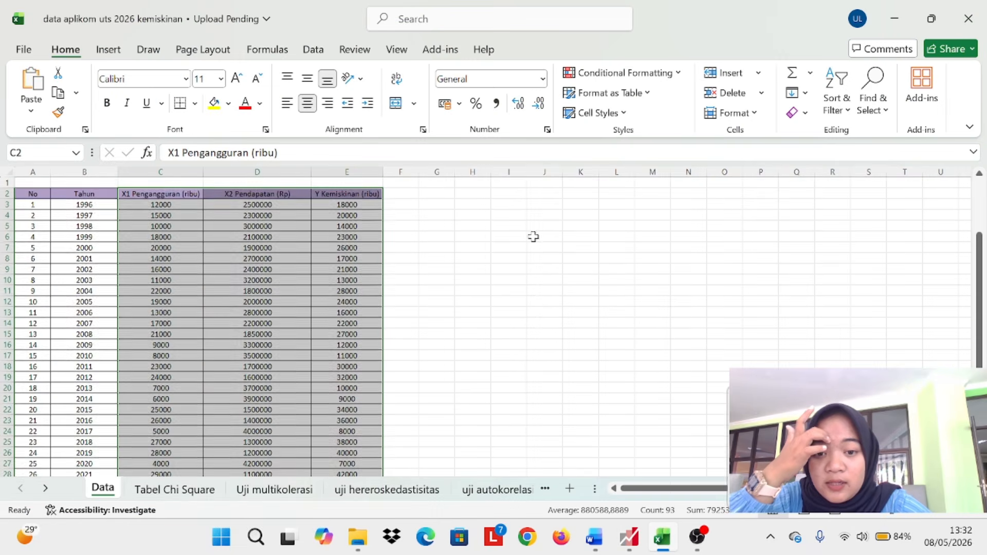
pyautogui.click(521, 194)
pyautogui.hotkey('ctrl', 'v')
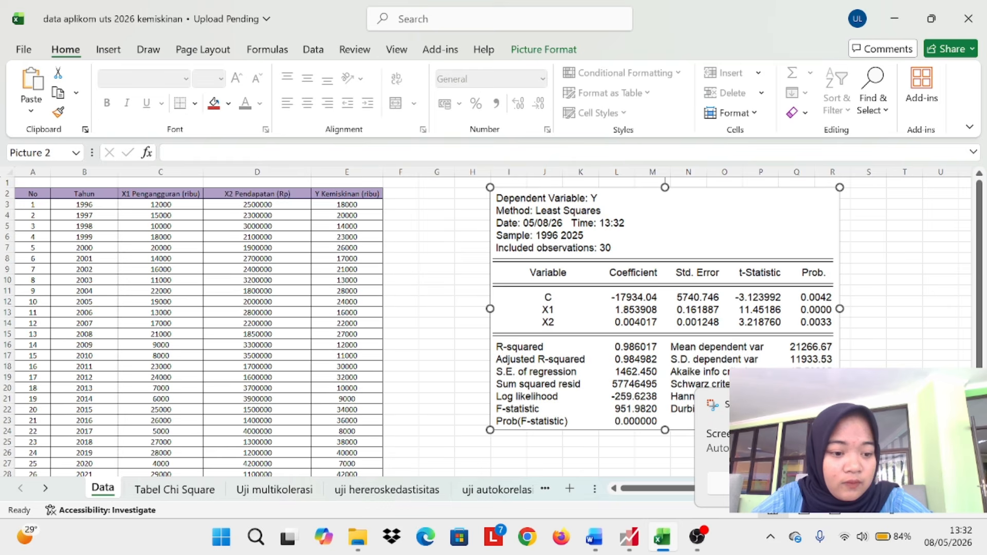
# Switch back to EViews and run the Histogram - Normality Test on the equation's residuals.
pyautogui.click(632, 540)
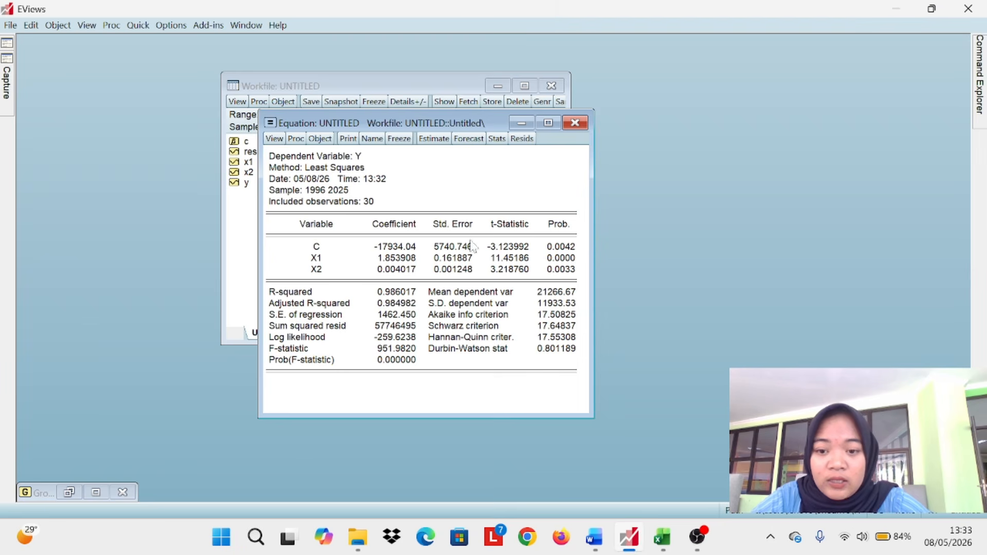
pyautogui.click(275, 139)
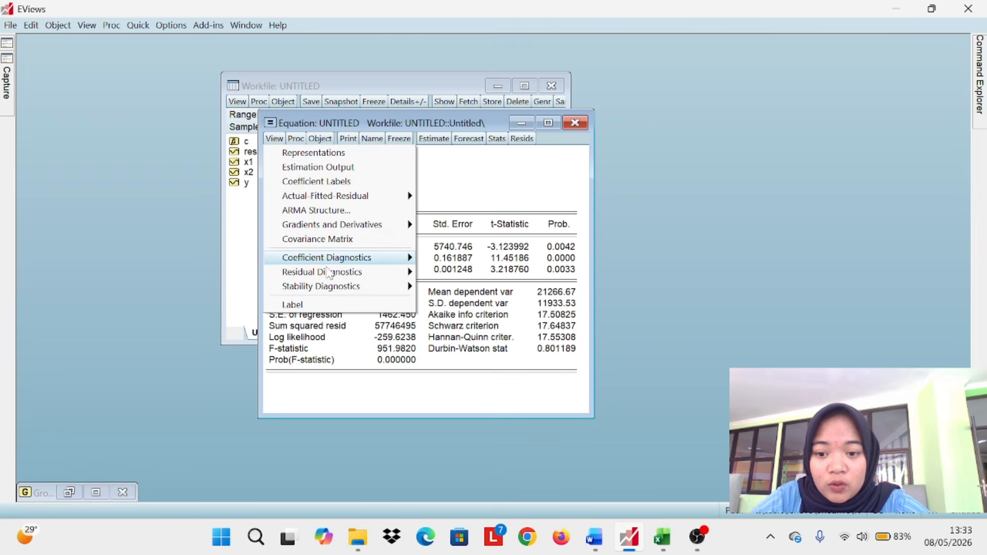
pyautogui.moveTo(330, 276)
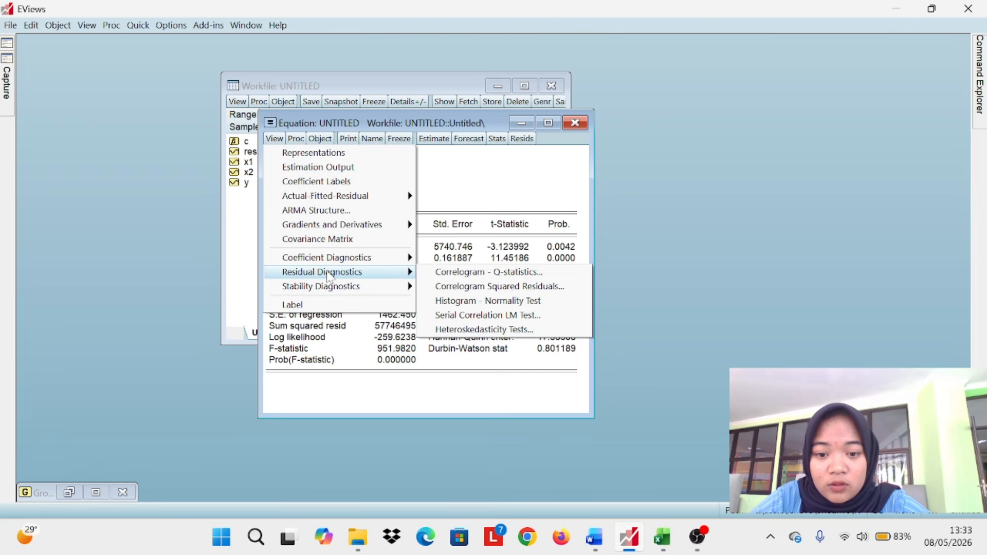
pyautogui.click(443, 305)
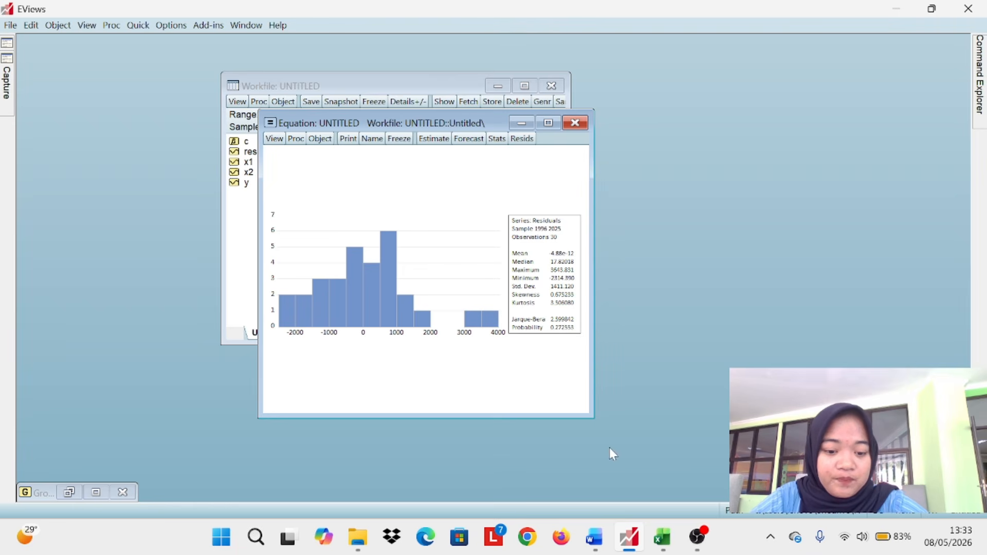
# Switch to Excel and examine the normality criteria and the 0,05 column of critical values on the Tabel Chi Square sheet.
pyautogui.click(662, 537)
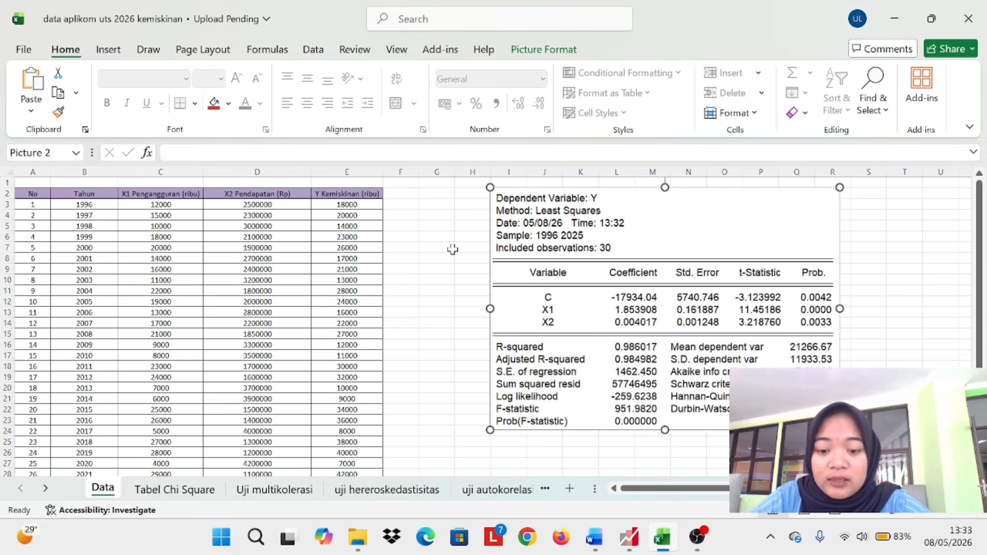
pyautogui.click(195, 489)
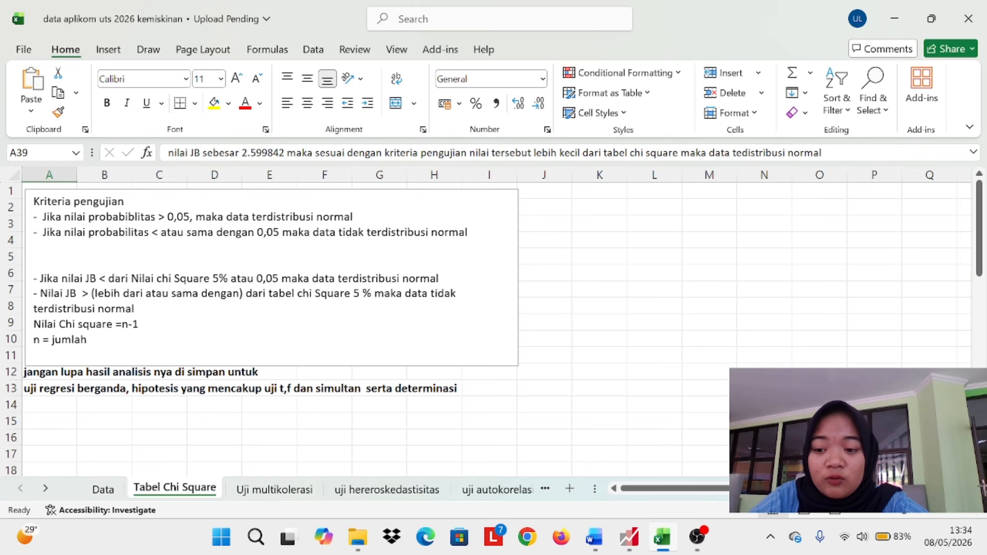
pyautogui.scroll(-1, 488, 330)
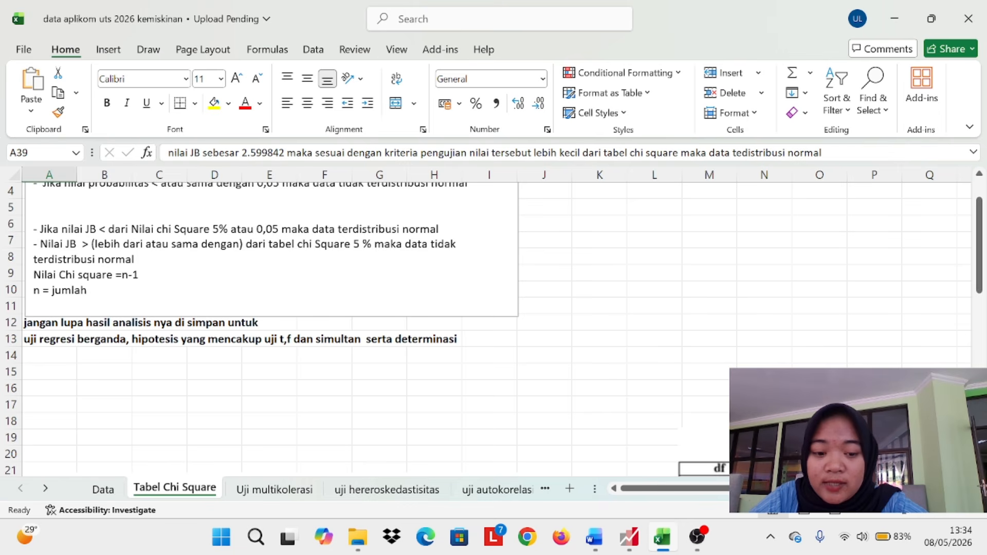
pyautogui.scroll(-5, 442, 350)
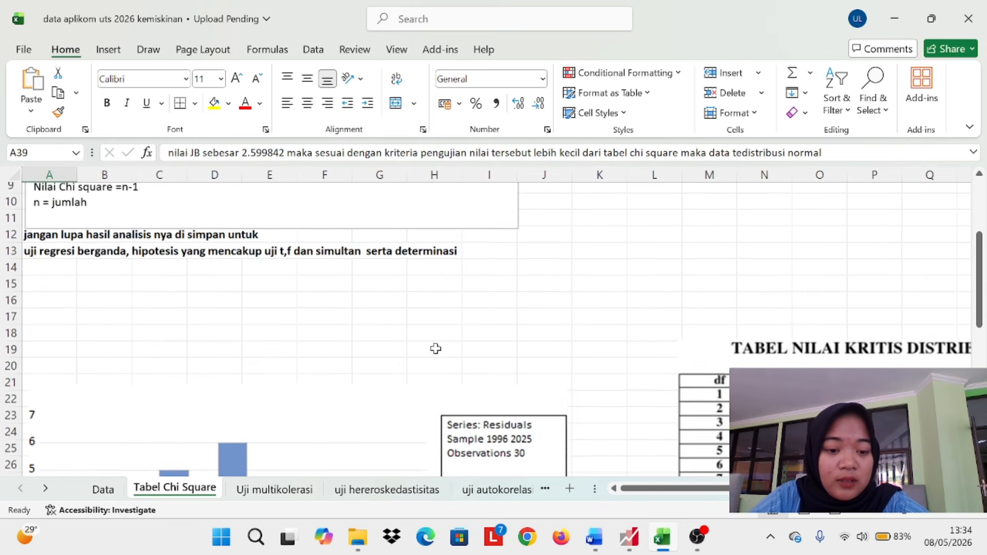
pyautogui.hscroll(1, 442, 350)
pyautogui.scroll(-3, 453, 353)
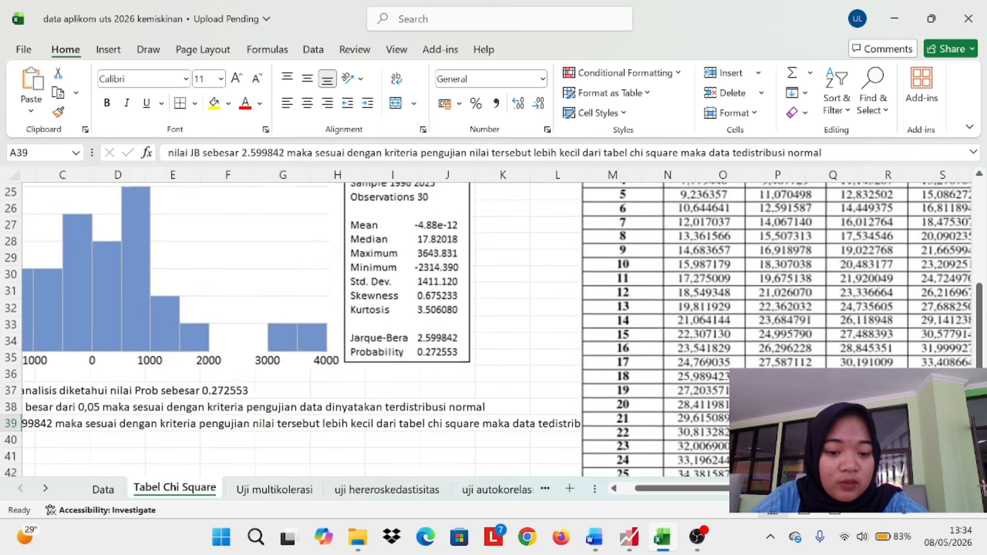
pyautogui.scroll(5, 454, 353)
pyautogui.scroll(-5, 494, 329)
pyautogui.hscroll(1, 493, 329)
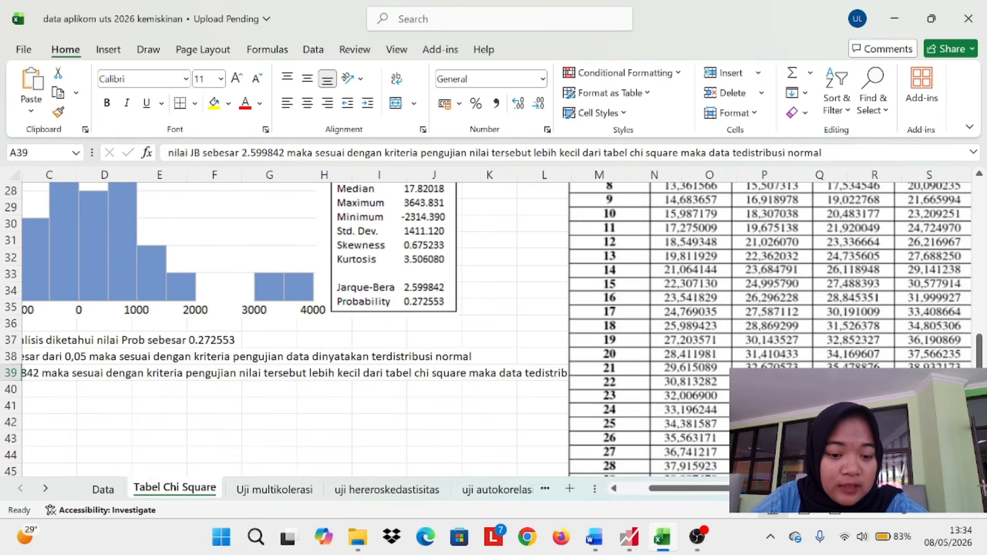
pyautogui.scroll(5, 718, 396)
pyautogui.hscroll(-1, 718, 396)
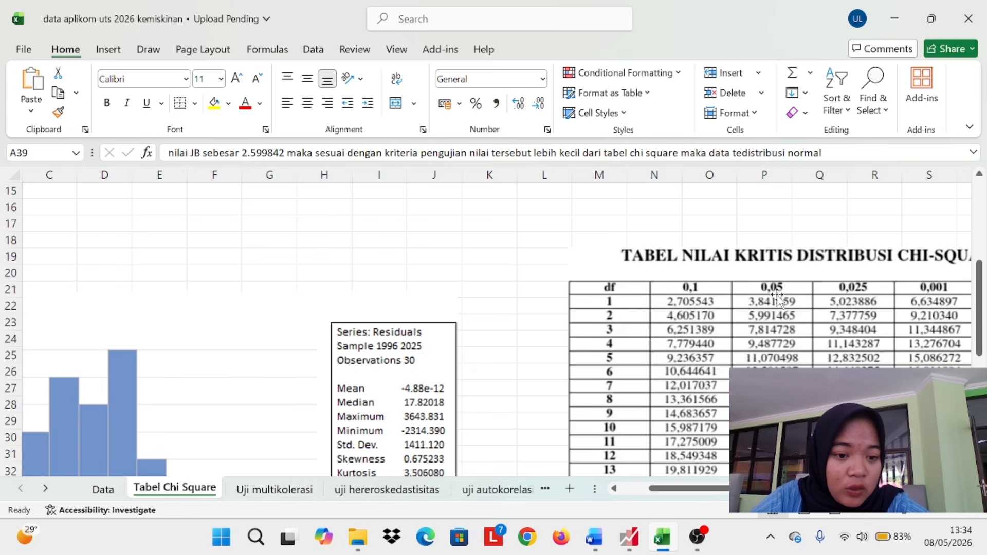
pyautogui.scroll(-5, 777, 293)
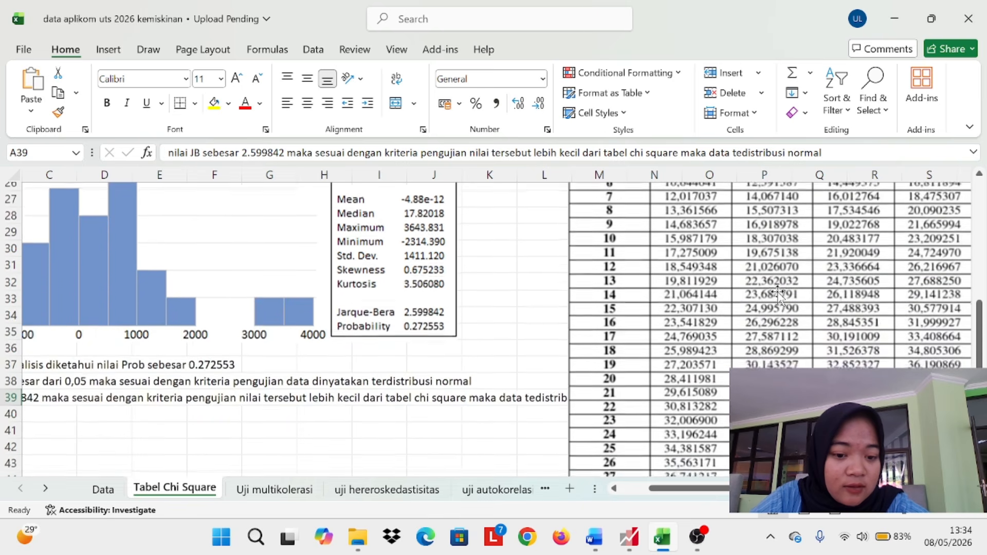
pyautogui.scroll(-1, 777, 292)
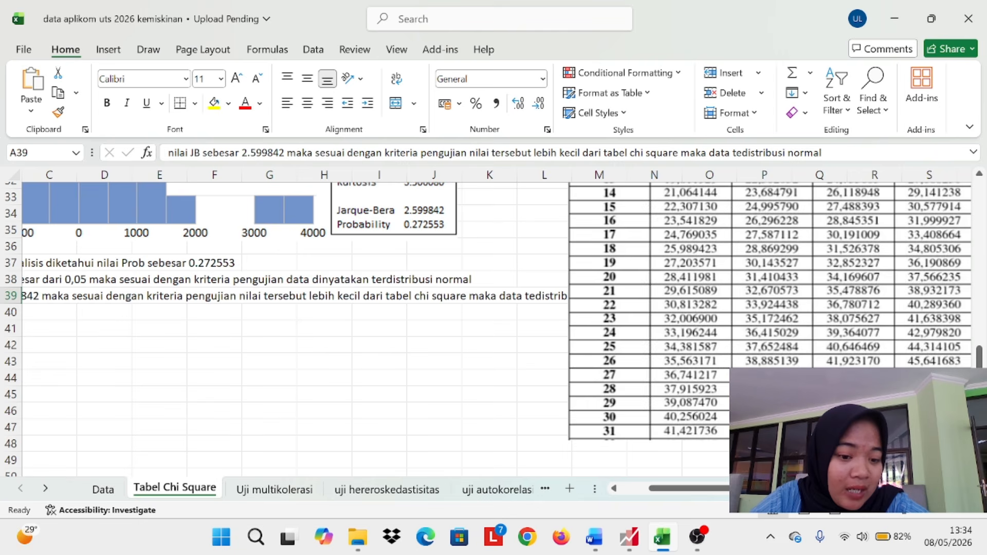
# Review the residual histogram's Jarque-Bera and probability statistics, the written conclusions in rows 37 to 39 and the test criteria box.
pyautogui.scroll(5, 535, 332)
pyautogui.hscroll(-2, 535, 331)
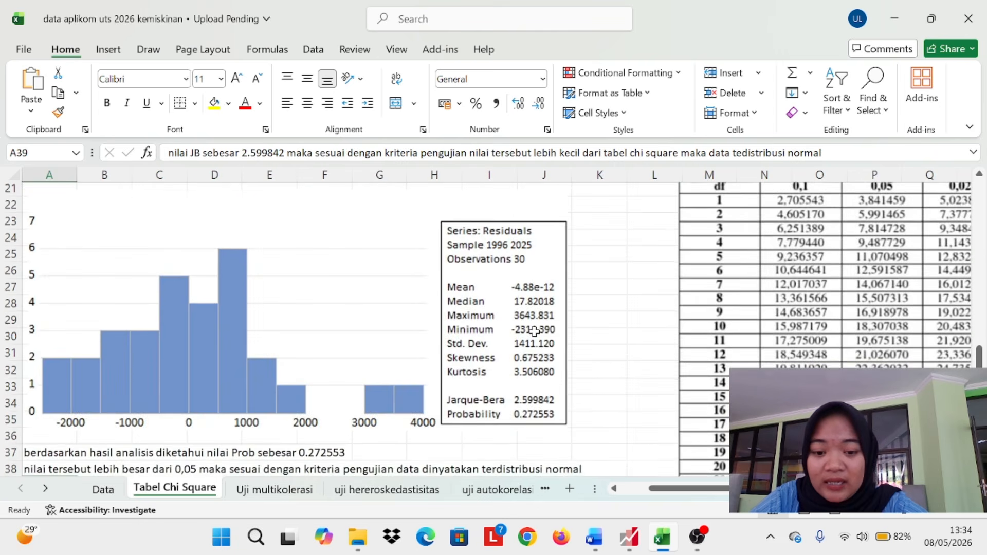
pyautogui.scroll(-1, 545, 333)
pyautogui.scroll(-1, 545, 333)
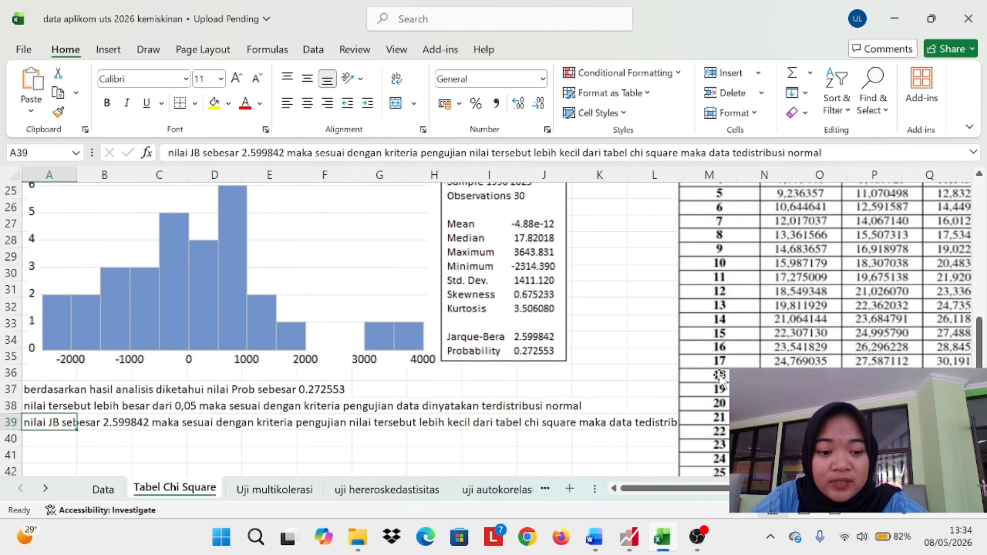
pyautogui.scroll(-1, 610, 362)
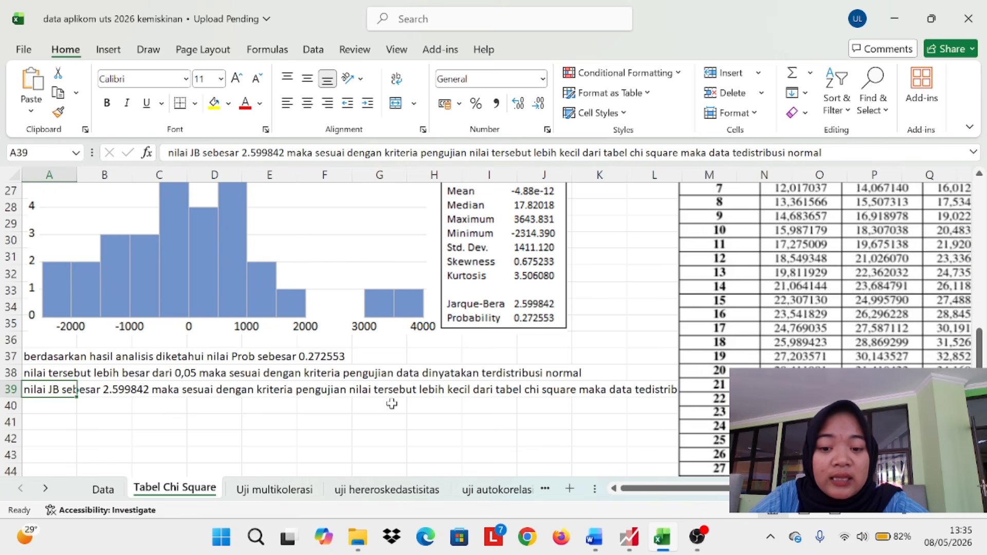
pyautogui.hscroll(1, 392, 403)
pyautogui.hscroll(1, 435, 398)
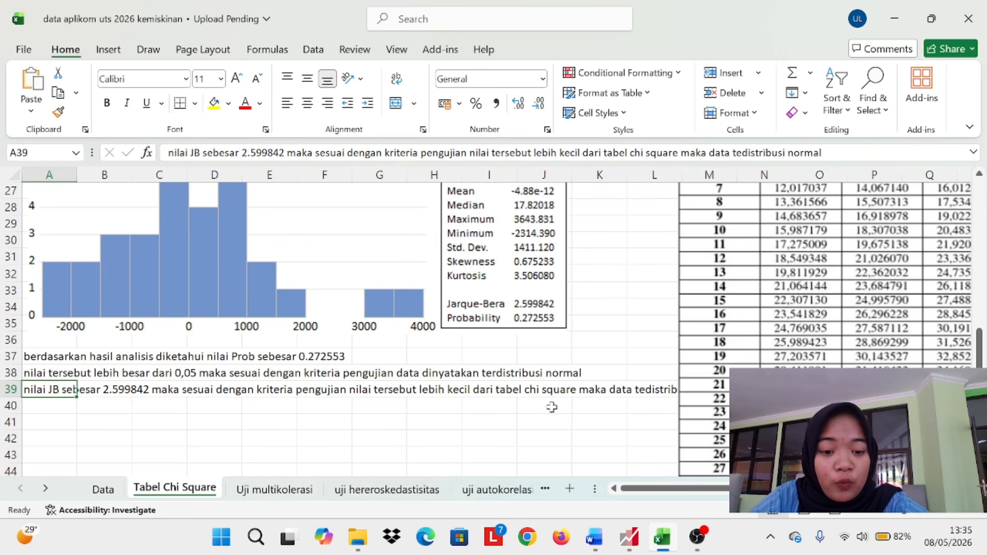
pyautogui.hscroll(-1, 572, 404)
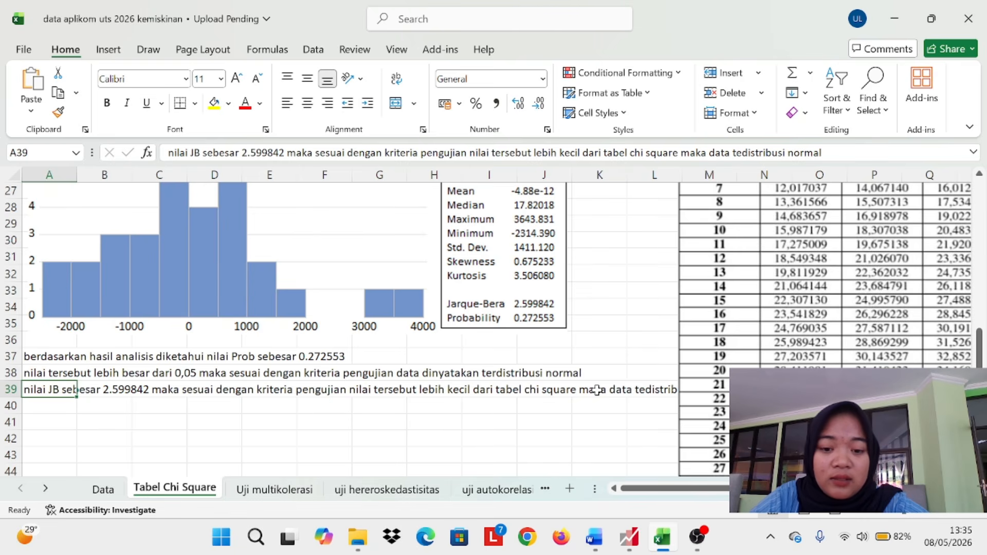
pyautogui.scroll(1, 596, 390)
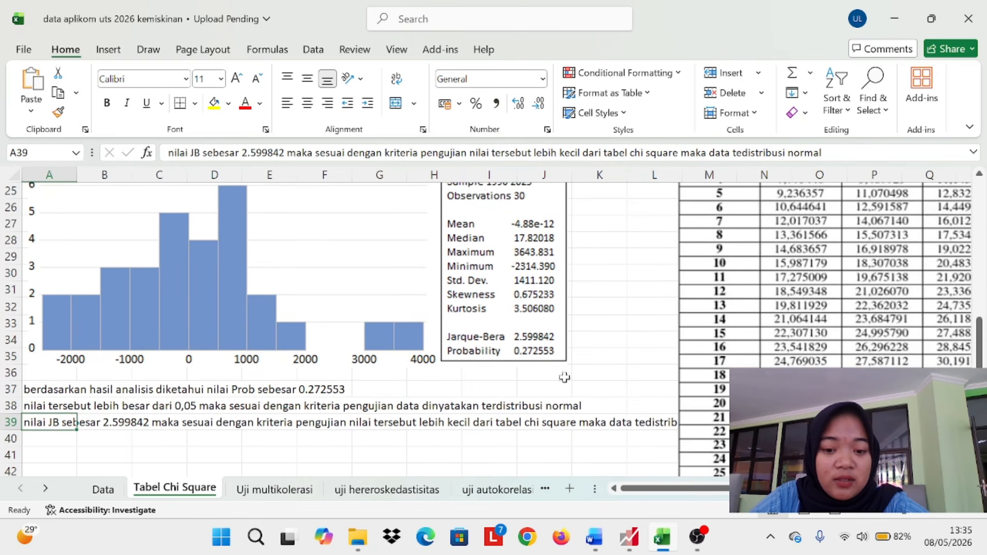
pyautogui.scroll(8, 565, 376)
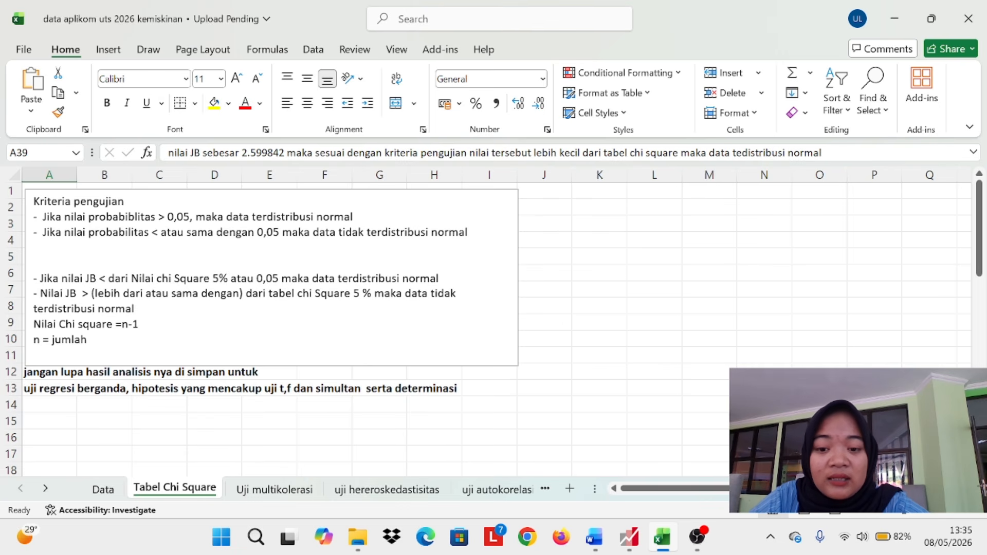
pyautogui.scroll(-2, 493, 329)
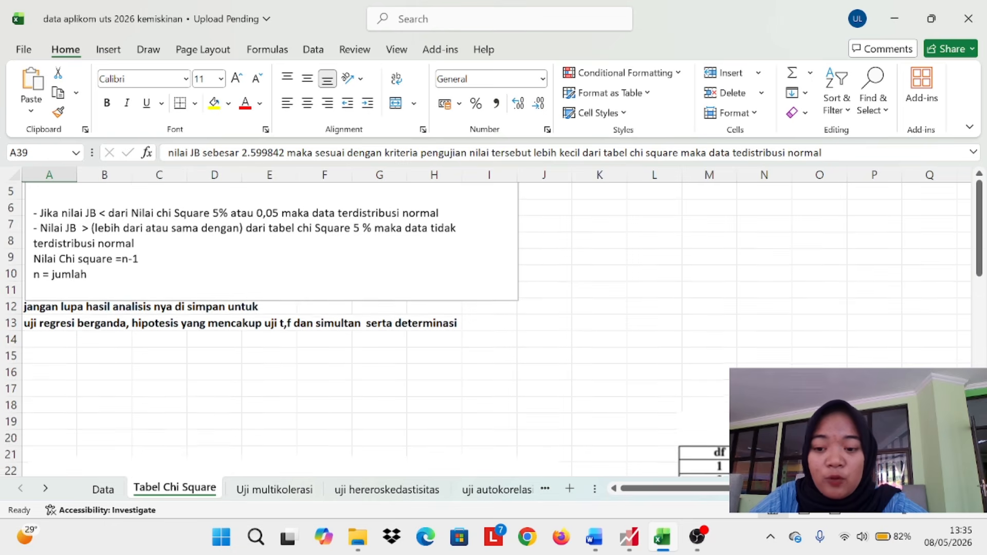
pyautogui.scroll(2, 494, 329)
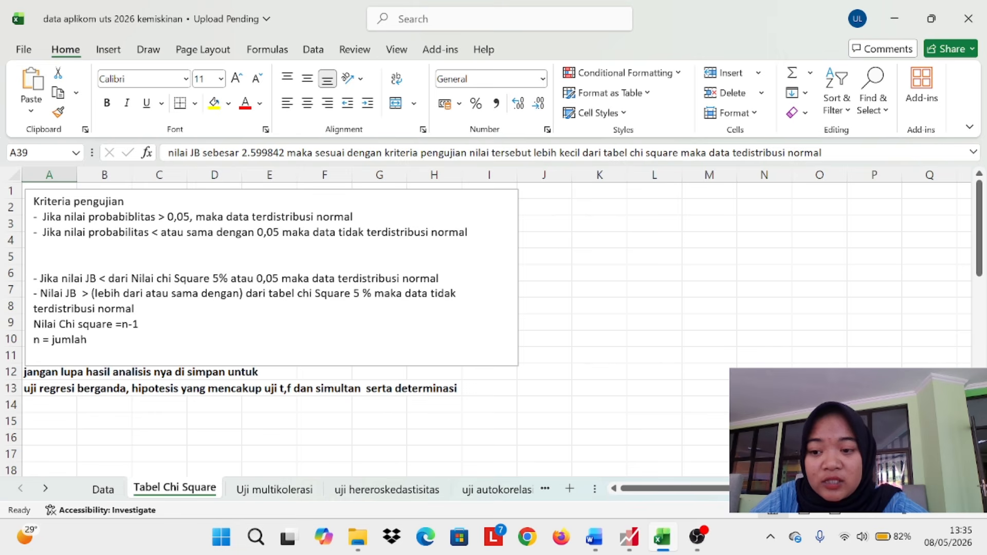
pyautogui.scroll(-3, 358, 362)
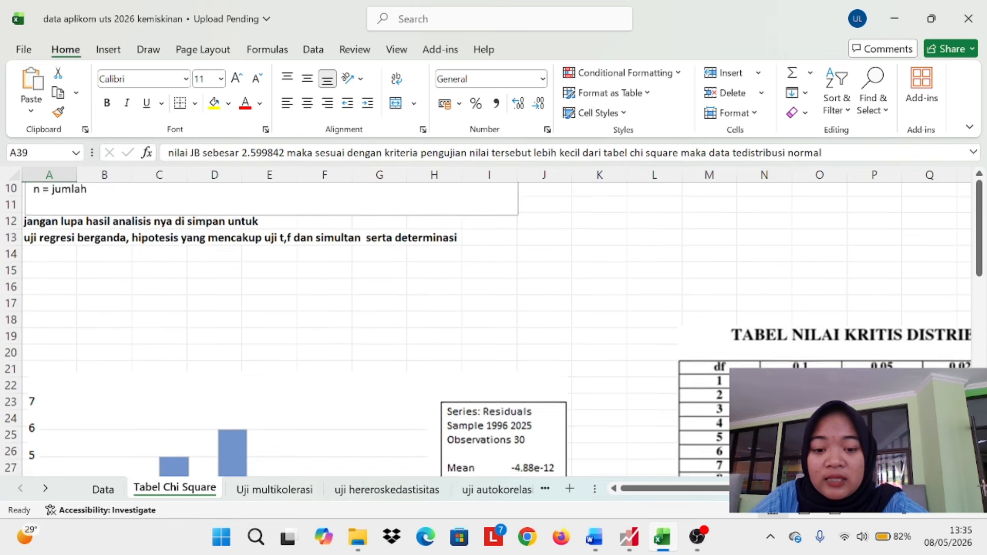
pyautogui.scroll(2, 358, 362)
pyautogui.scroll(-1, 358, 362)
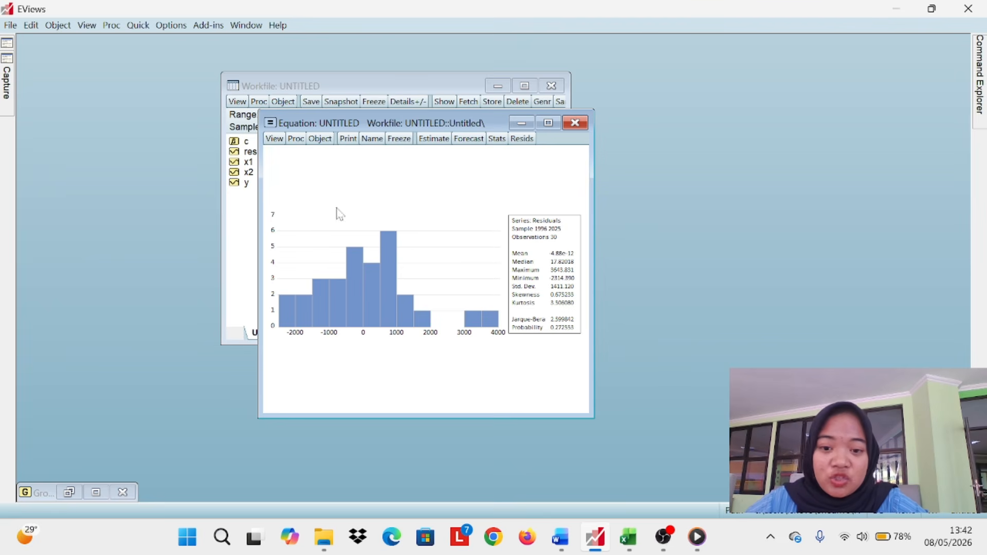
# Run the Variance Inflation Factors coefficient diagnostic on the estimated equation.
pyautogui.click(274, 139)
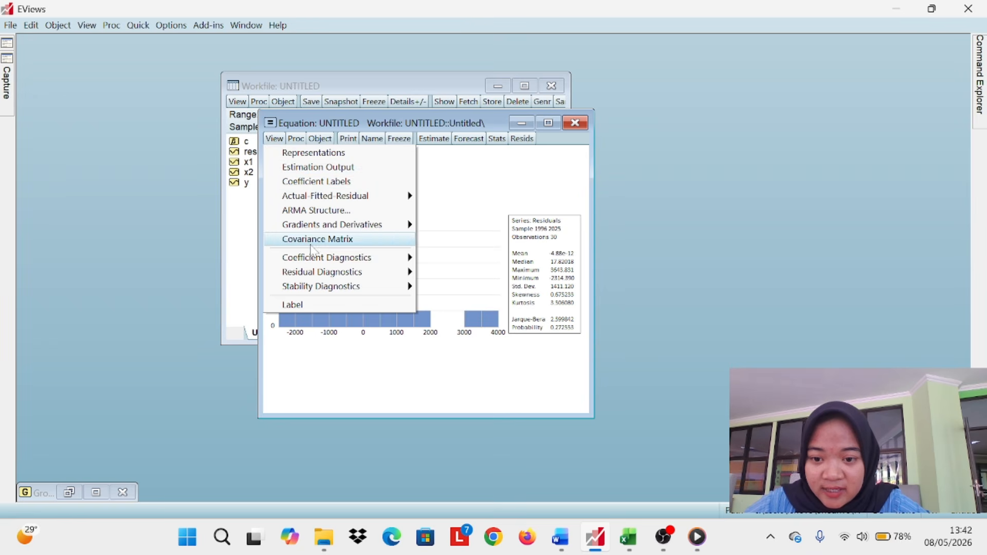
pyautogui.moveTo(329, 258)
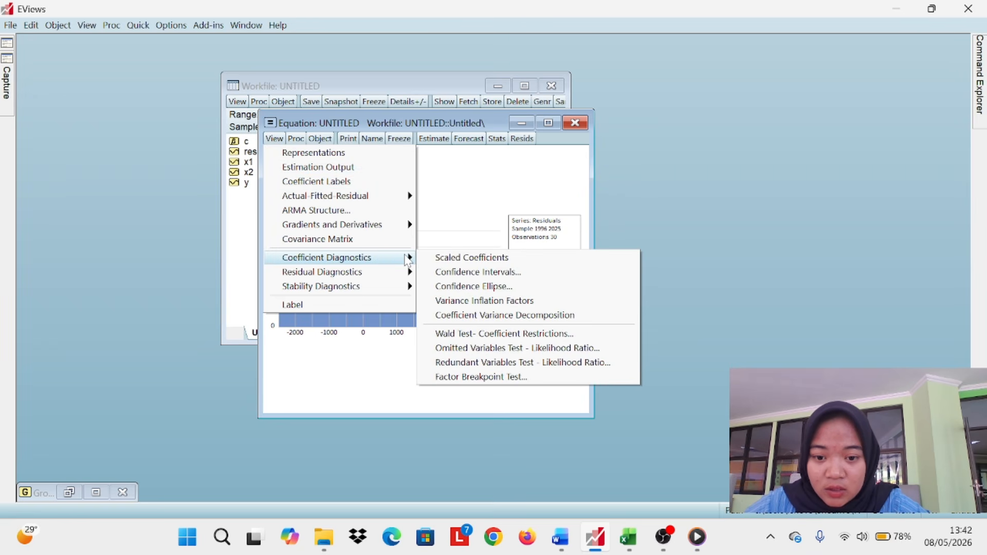
pyautogui.click(462, 302)
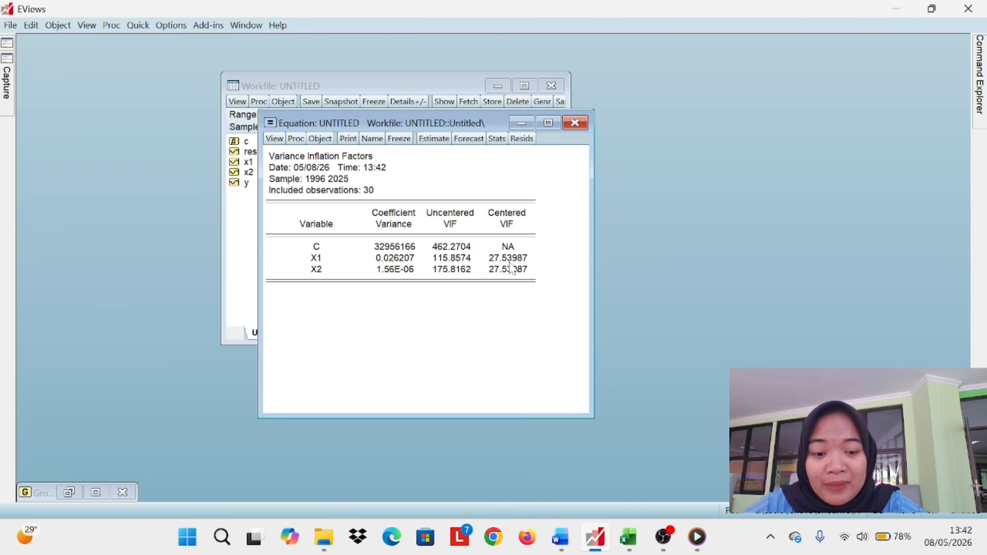
# Switch to Excel and review the VIF test criteria, hypotheses, log transformation formulas and VIF table on the Uji multikolerasi sheet.
pyautogui.click(628, 540)
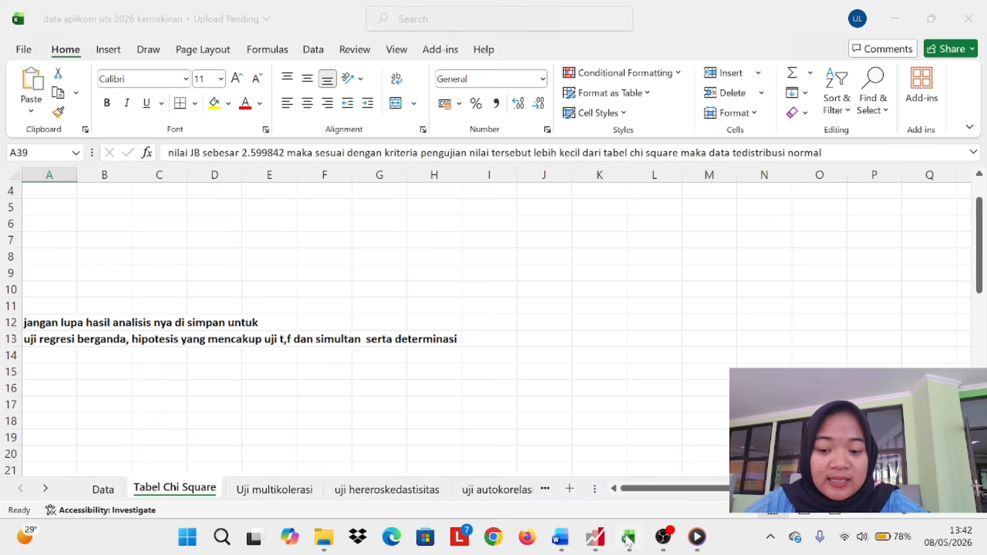
pyautogui.click(284, 491)
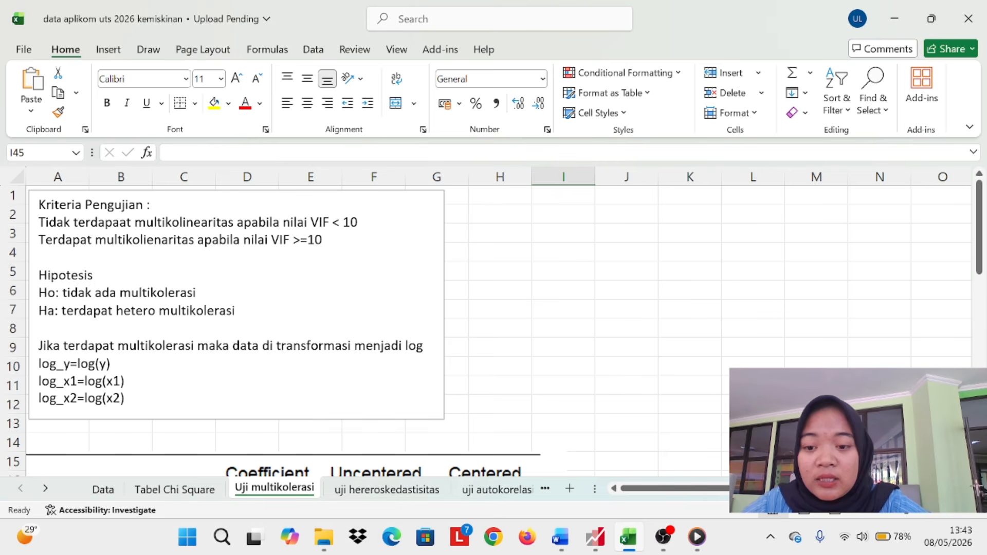
pyautogui.scroll(1, 494, 318)
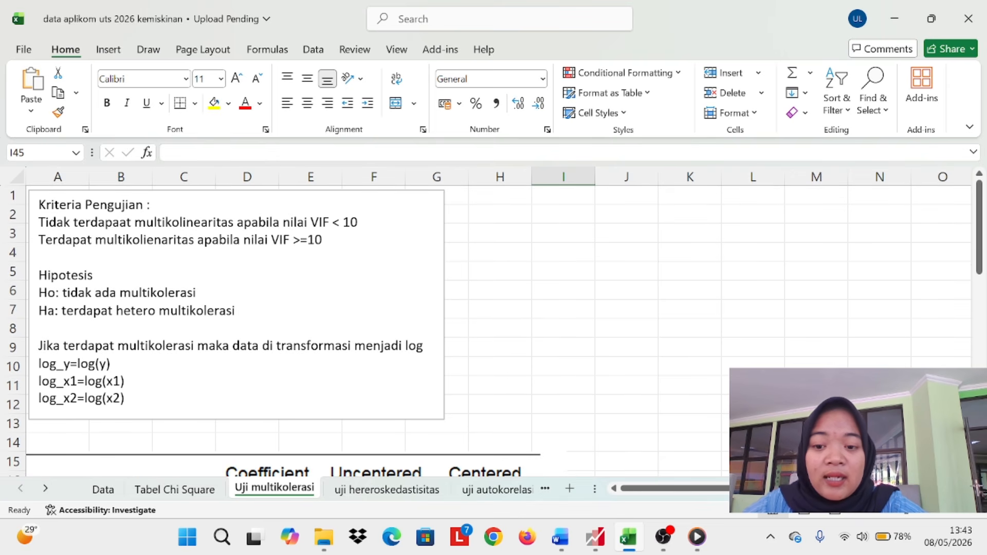
pyautogui.scroll(-1, 493, 319)
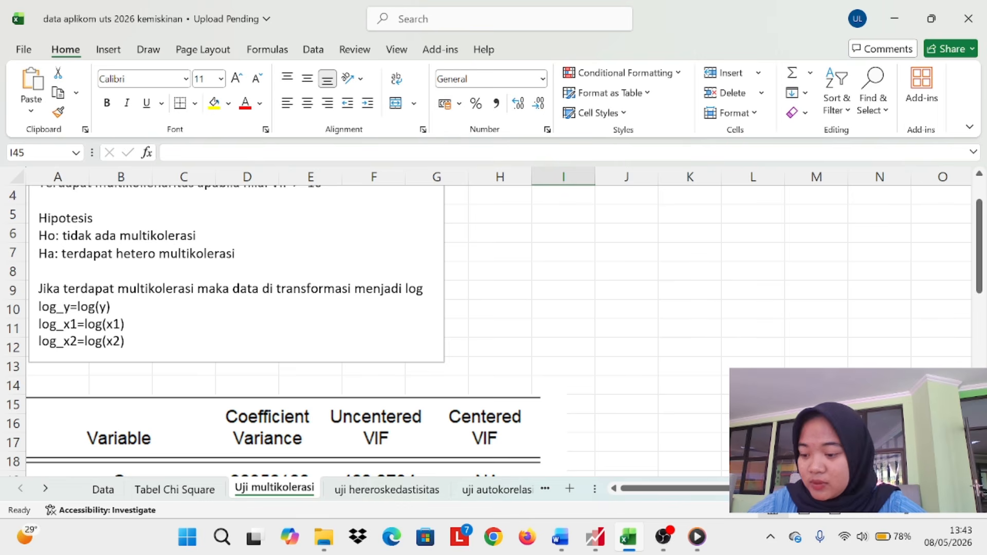
pyautogui.scroll(-2, 441, 357)
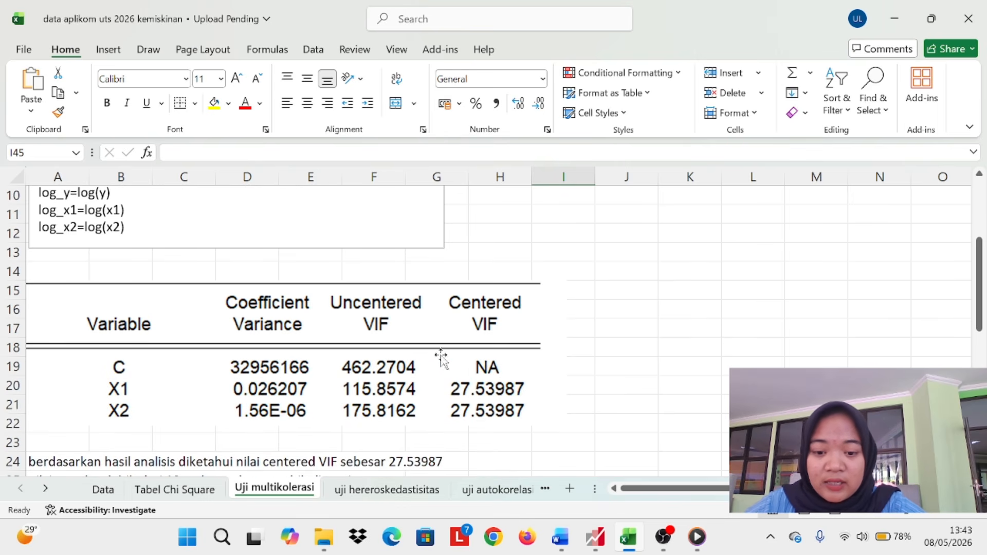
pyautogui.scroll(2, 462, 360)
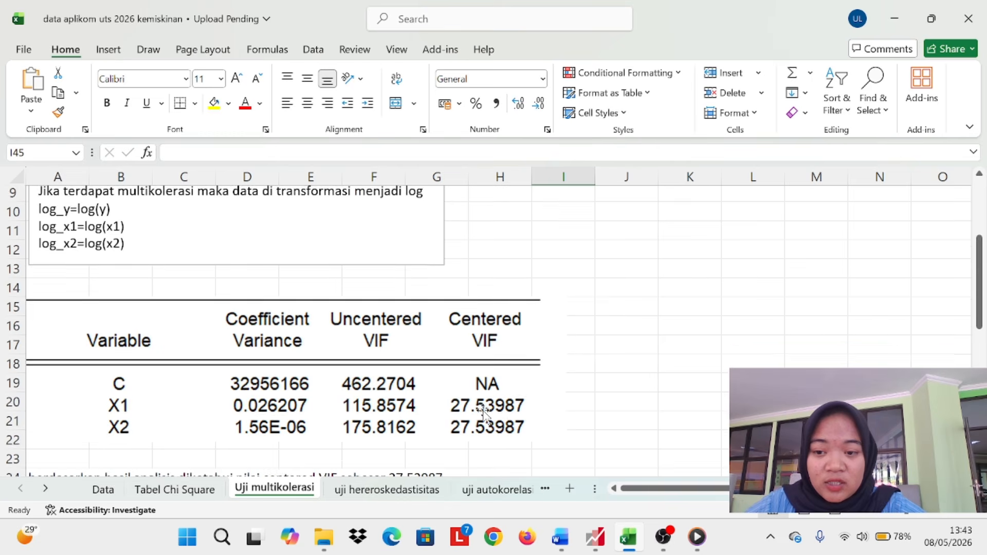
pyautogui.scroll(2, 461, 346)
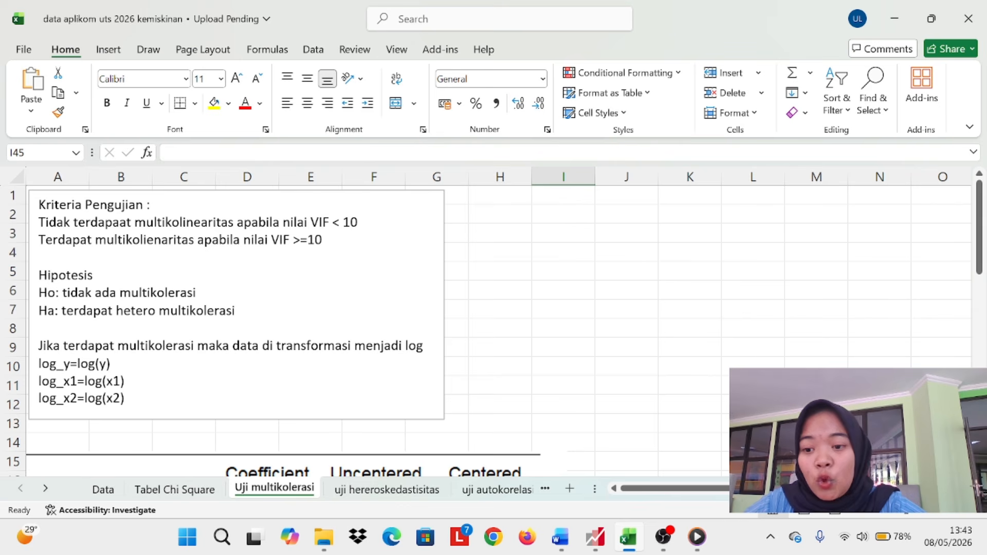
pyautogui.scroll(-1, 499, 332)
pyautogui.scroll(1, 498, 331)
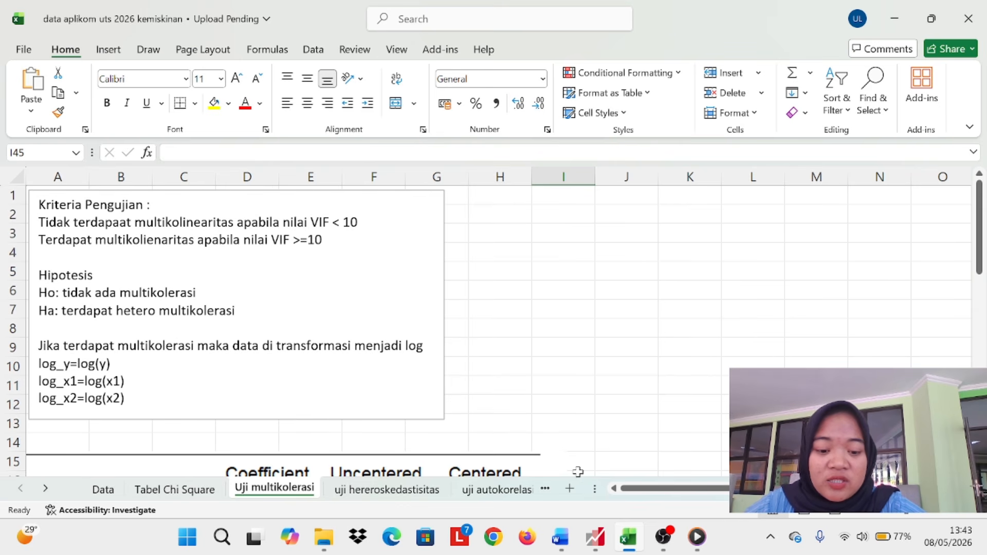
# Switch back to EViews, minimize the equation window and open the y series from the workfile.
pyautogui.click(597, 539)
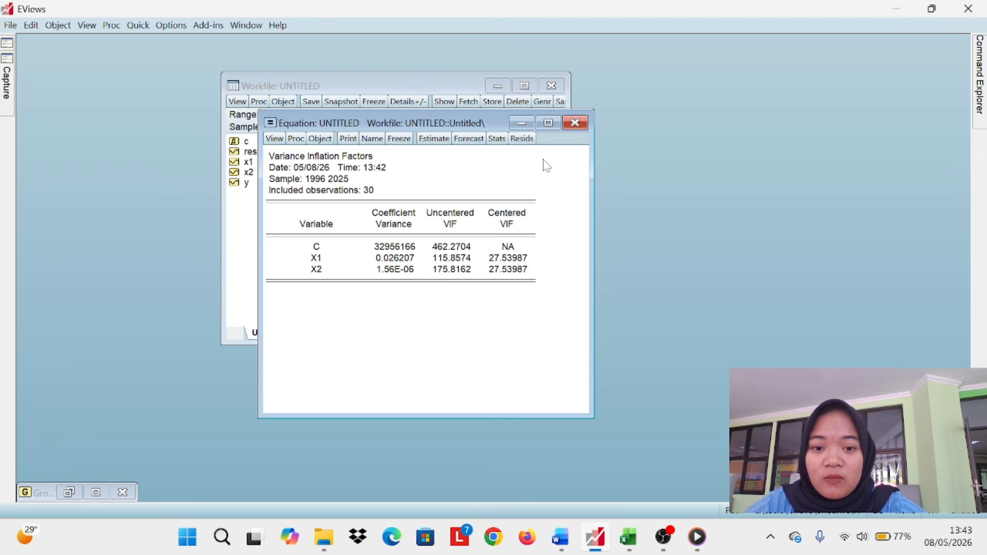
pyautogui.click(521, 123)
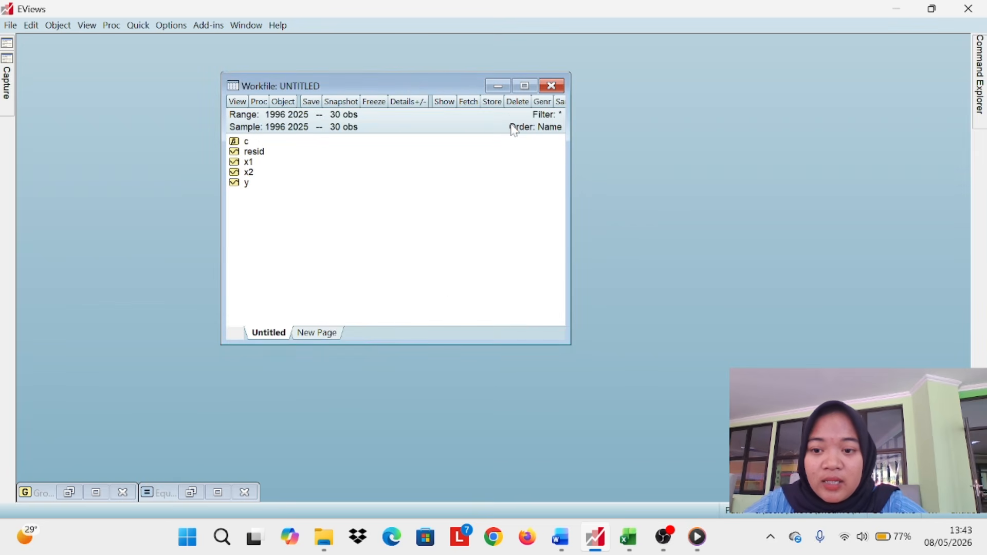
pyautogui.doubleClick(262, 184)
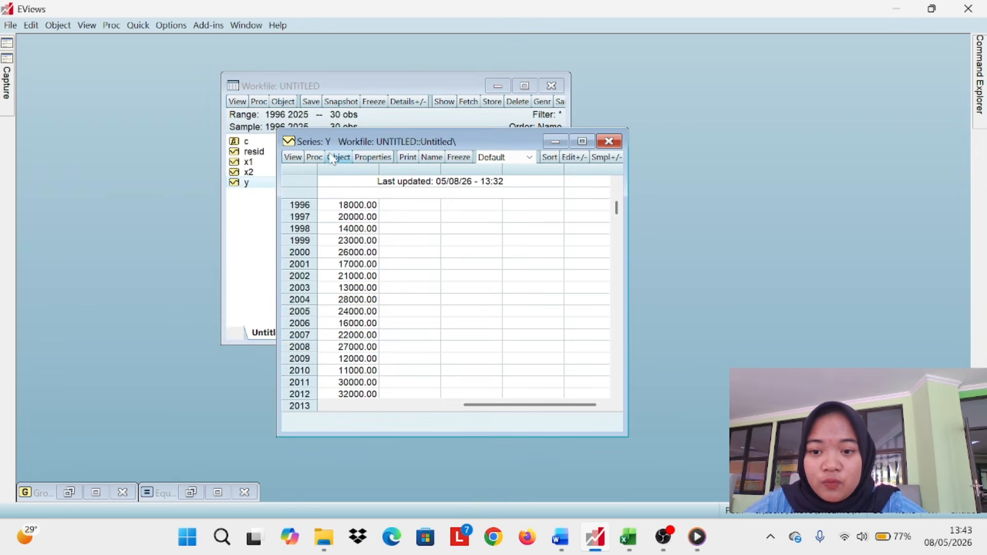
# Generate a new series by equation with log_y=log(y) for sample 1996 2025 and minimize the y series window.
pyautogui.click(293, 158)
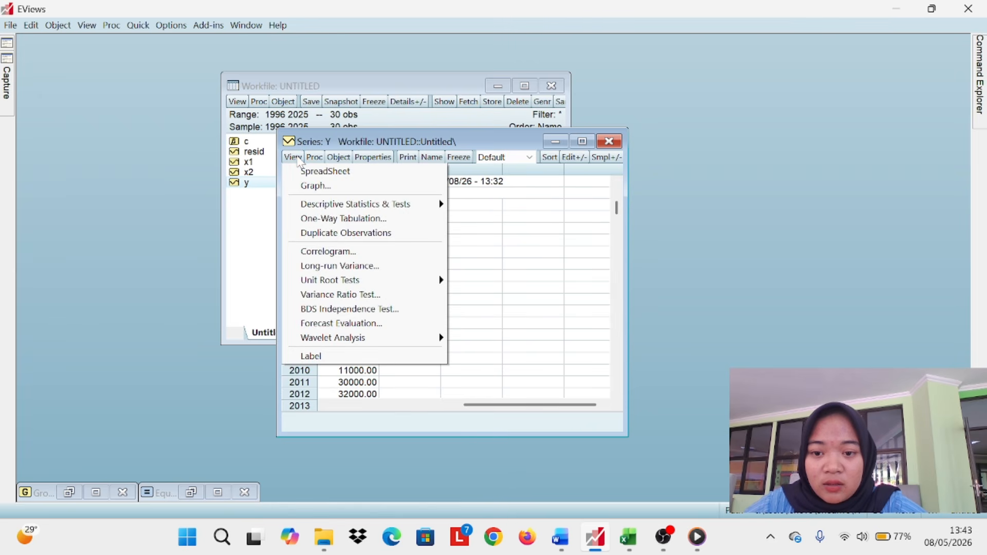
pyautogui.click(312, 159)
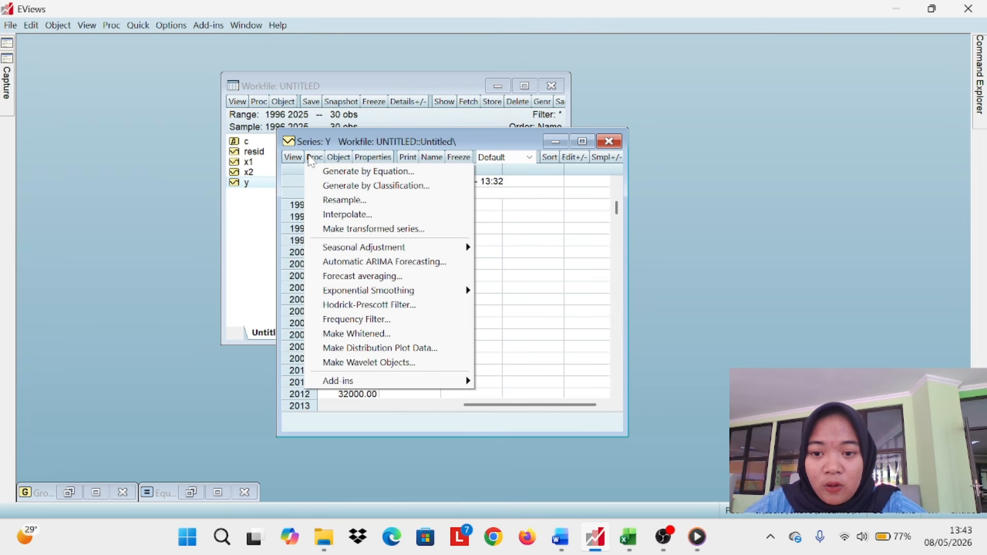
pyautogui.click(349, 173)
pyautogui.press('Right')
pyautogui.press('BackSpace')
pyautogui.press('BackSpace')
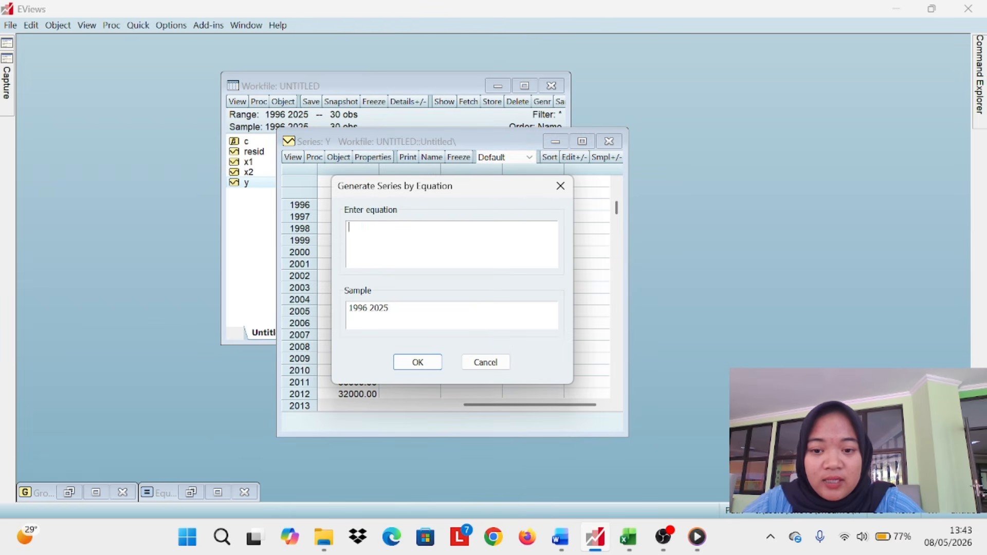
pyautogui.write('lo')
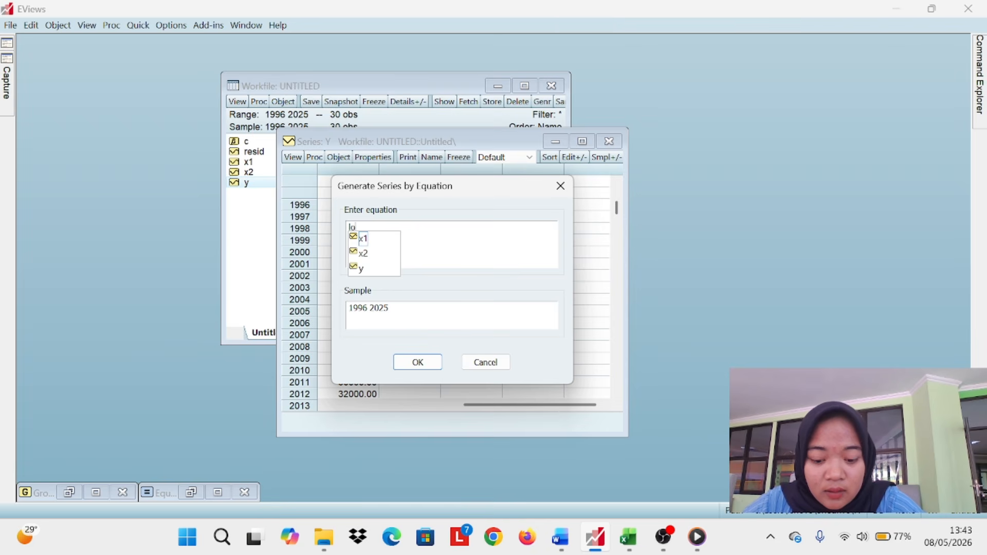
pyautogui.write('g')
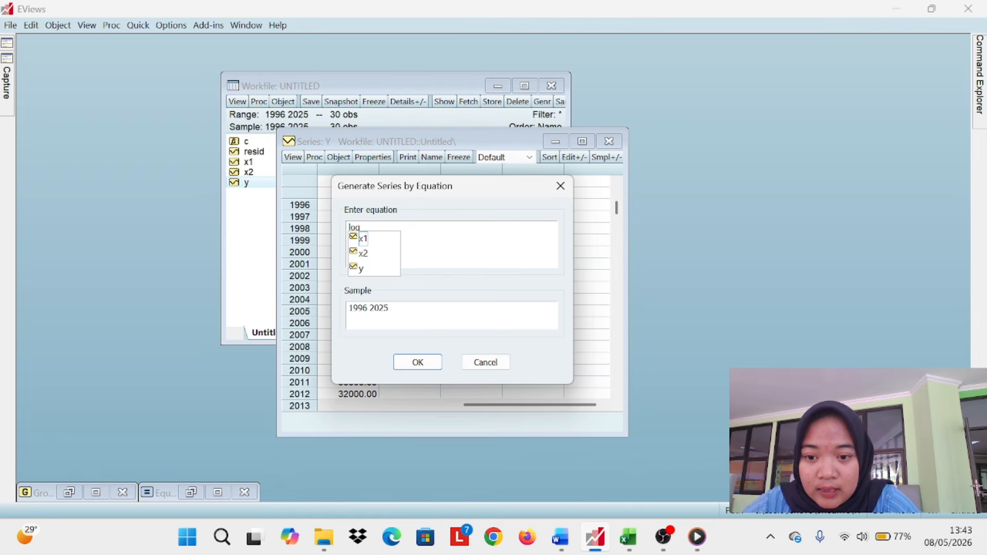
pyautogui.write('_y=')
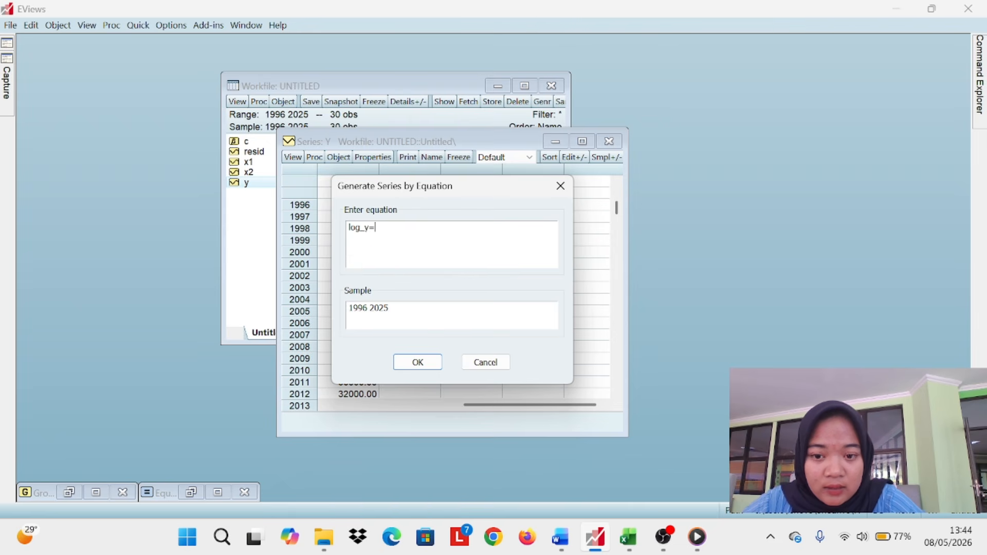
pyautogui.write('log')
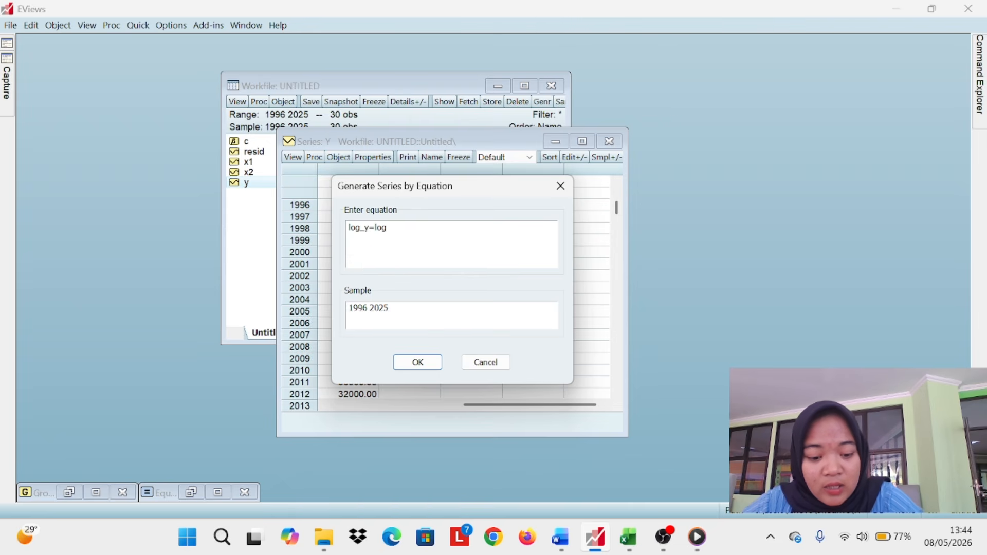
pyautogui.write('(y')
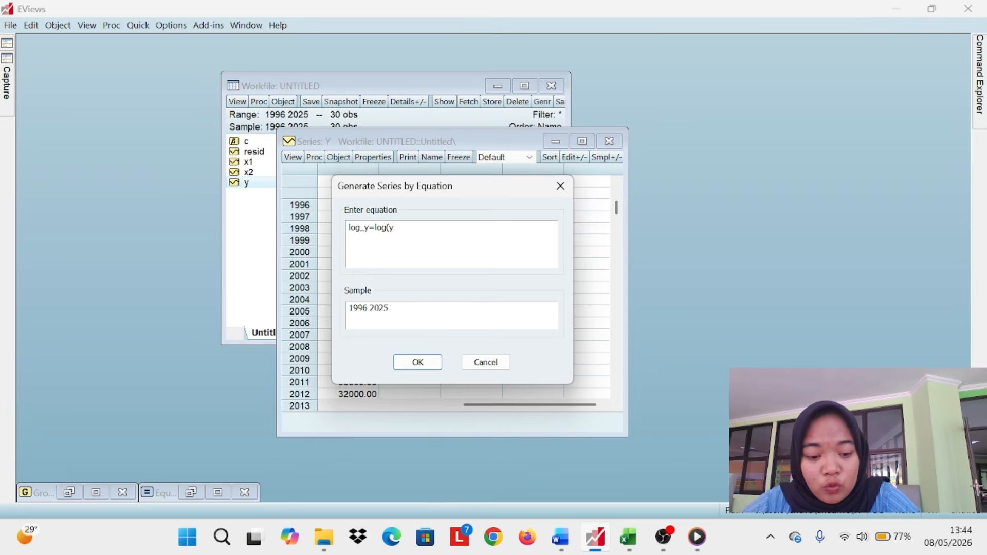
pyautogui.write(')')
pyautogui.press('Return')
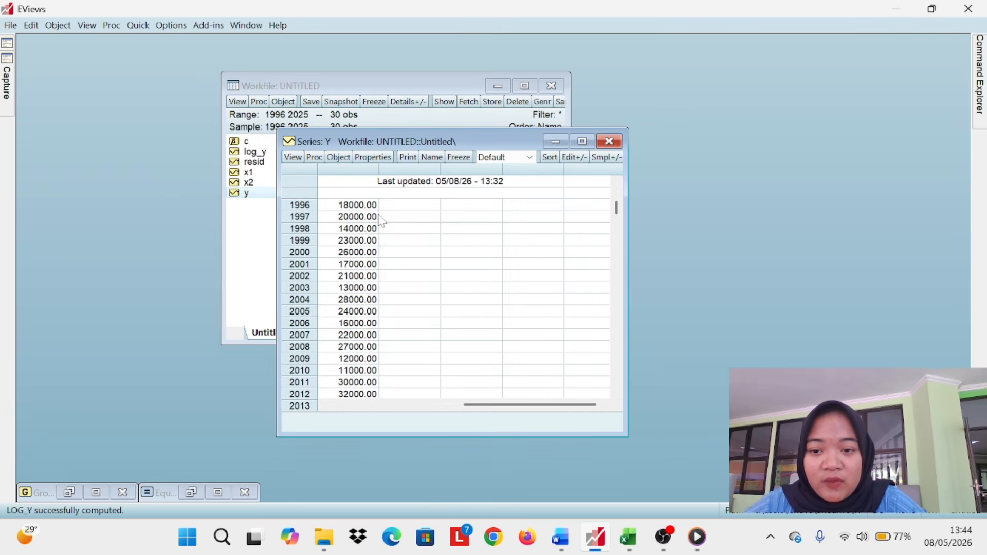
pyautogui.click(551, 142)
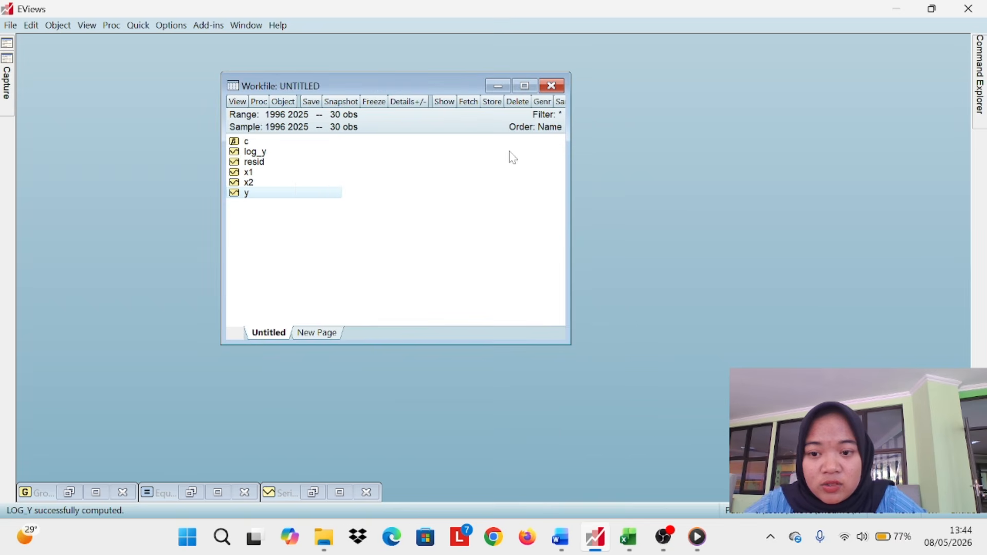
# Open the x2 series and generate a new series by equation with log_x2=log(x2) for sample 1996 2025.
pyautogui.doubleClick(297, 183)
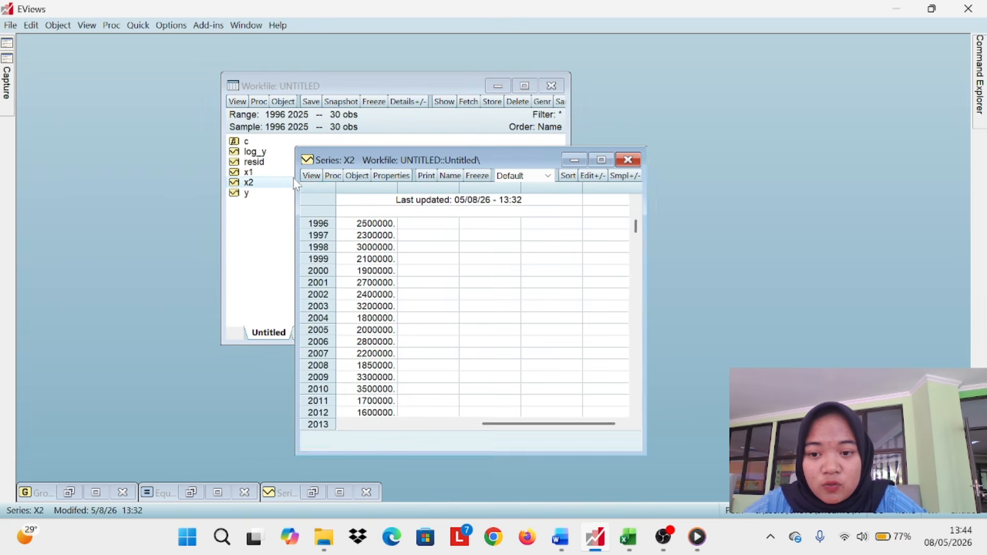
pyautogui.click(332, 175)
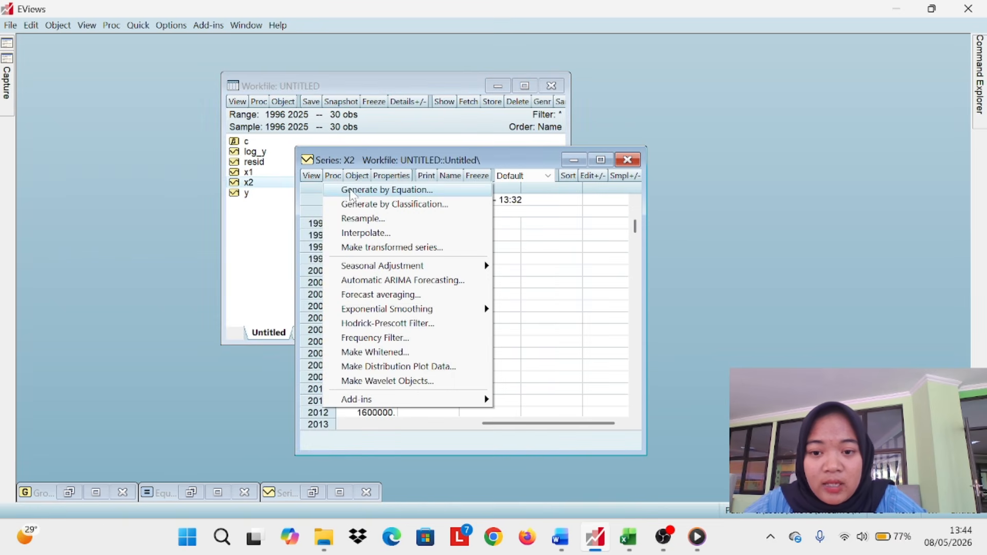
pyautogui.click(350, 190)
pyautogui.press('End')
pyautogui.press('BackSpace')
pyautogui.press('BackSpace')
pyautogui.press('BackSpace')
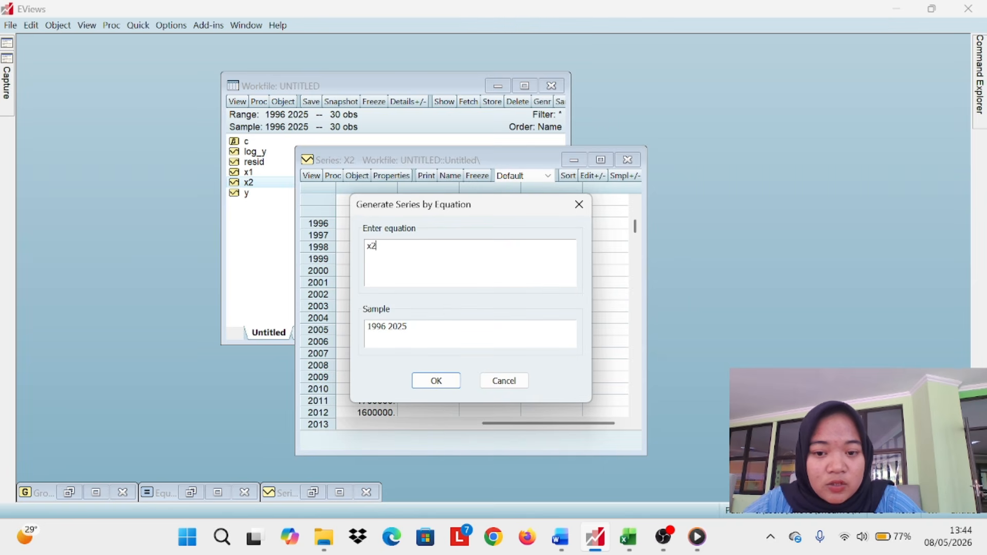
pyautogui.write('log')
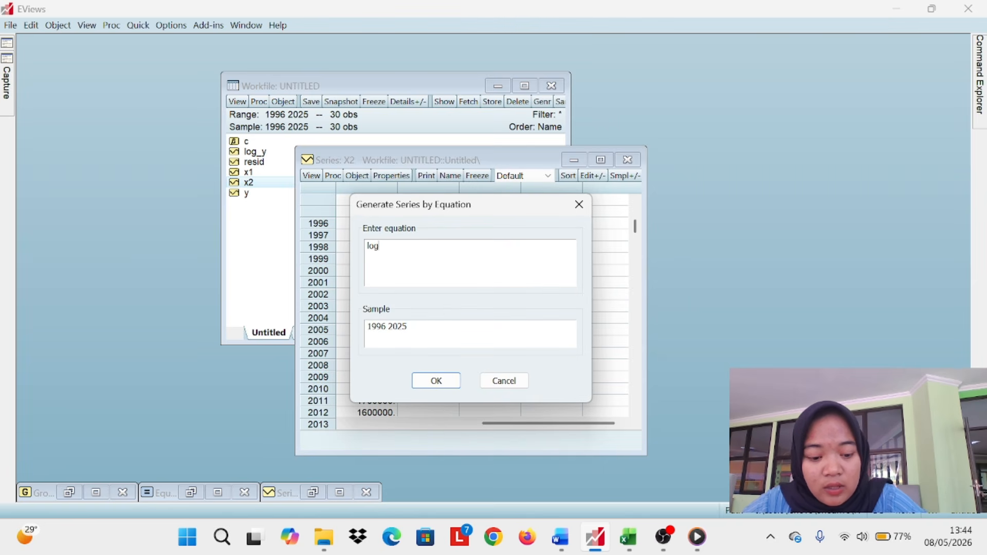
pyautogui.write('_x2')
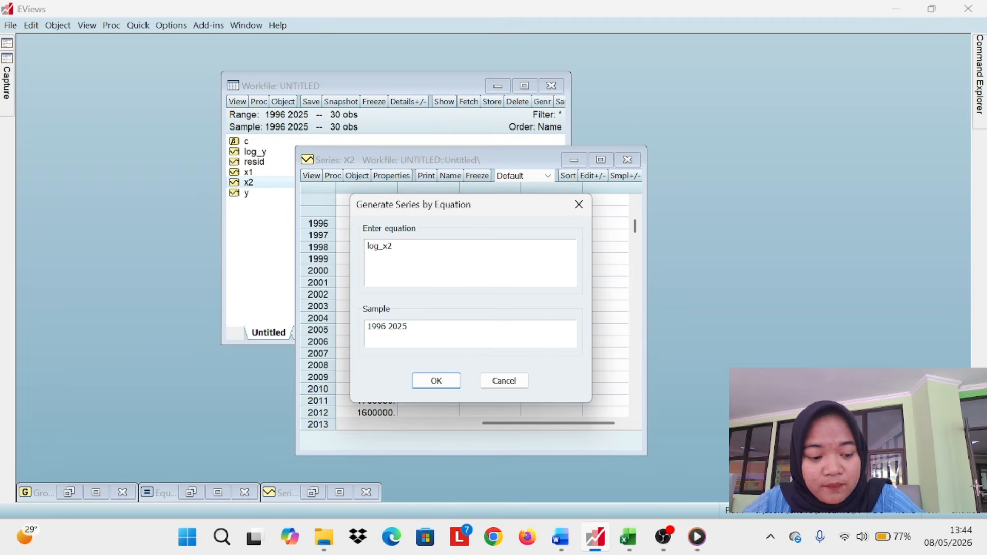
pyautogui.write('=')
pyautogui.write('log')
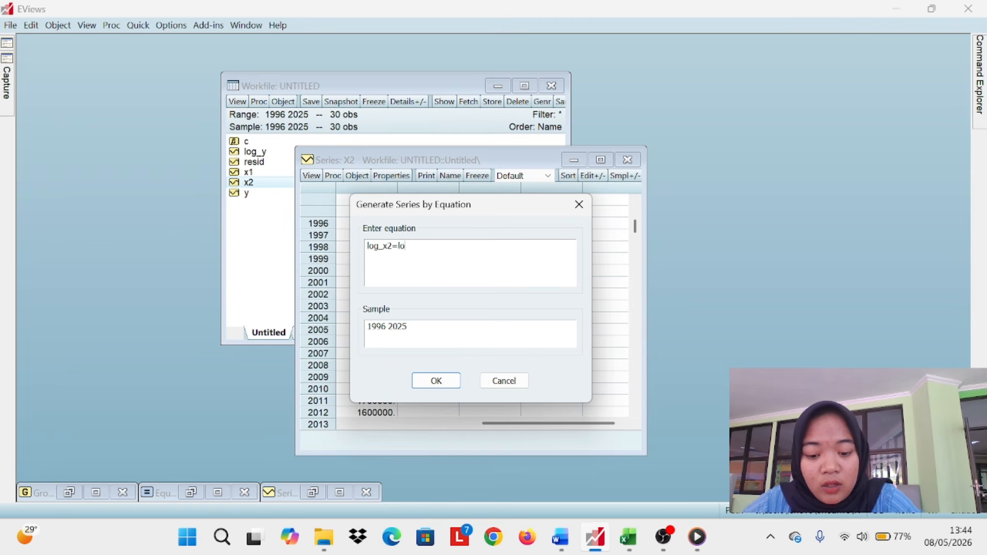
pyautogui.write('_y(')
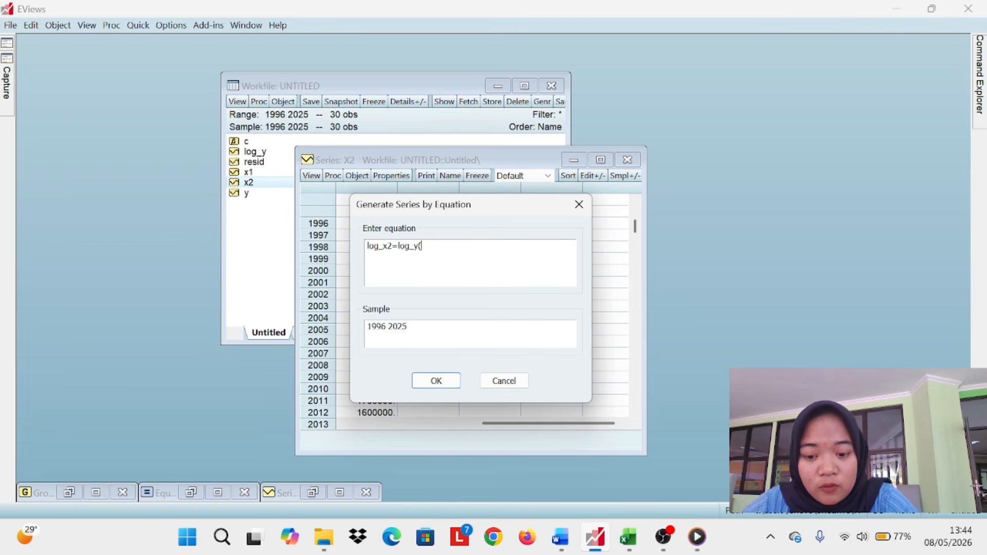
pyautogui.write('x2')
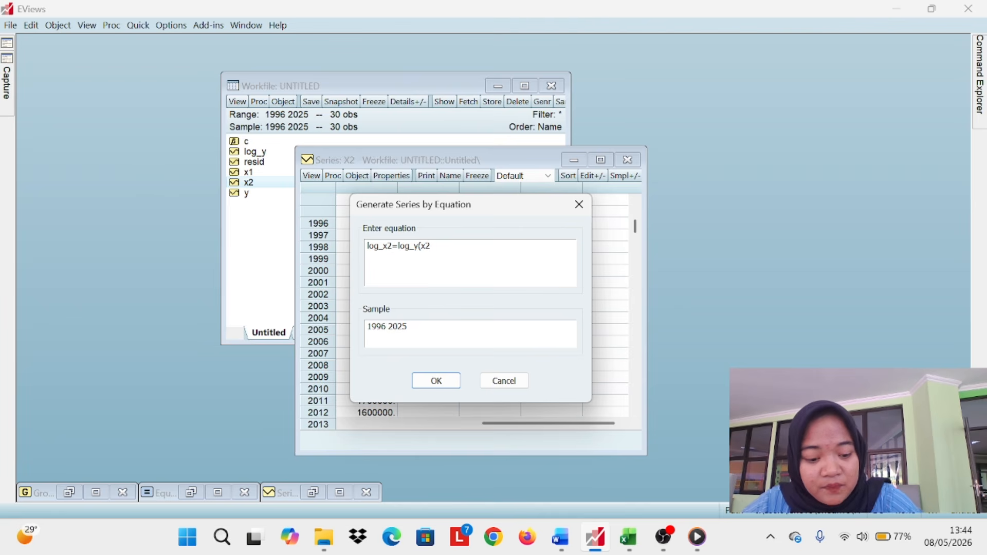
pyautogui.write(')')
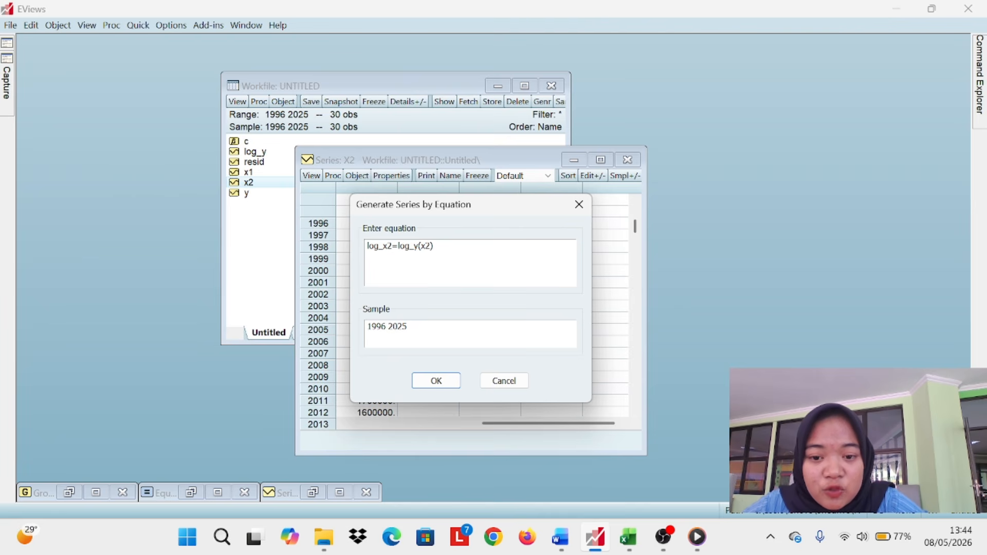
pyautogui.press('BackSpace')
pyautogui.press('BackSpace')
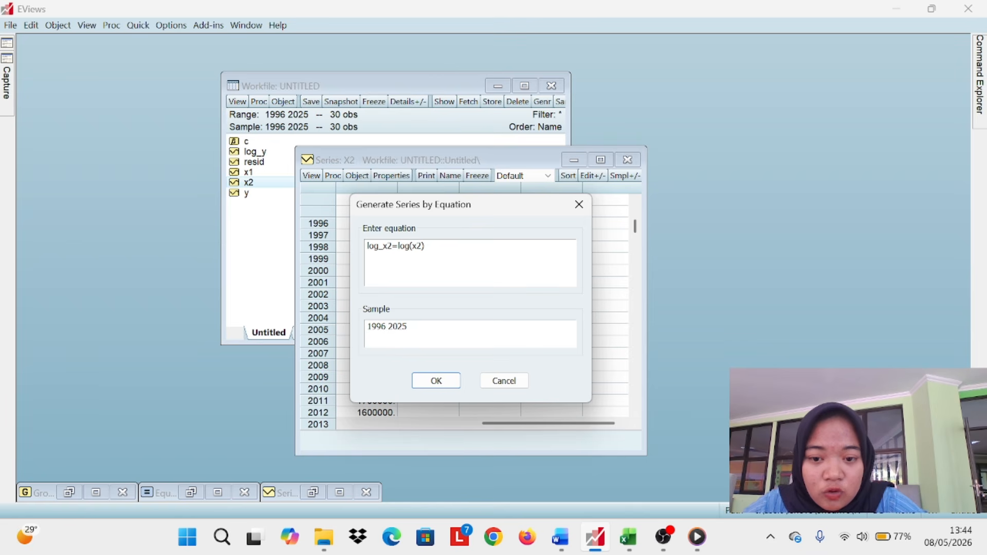
pyautogui.click(436, 380)
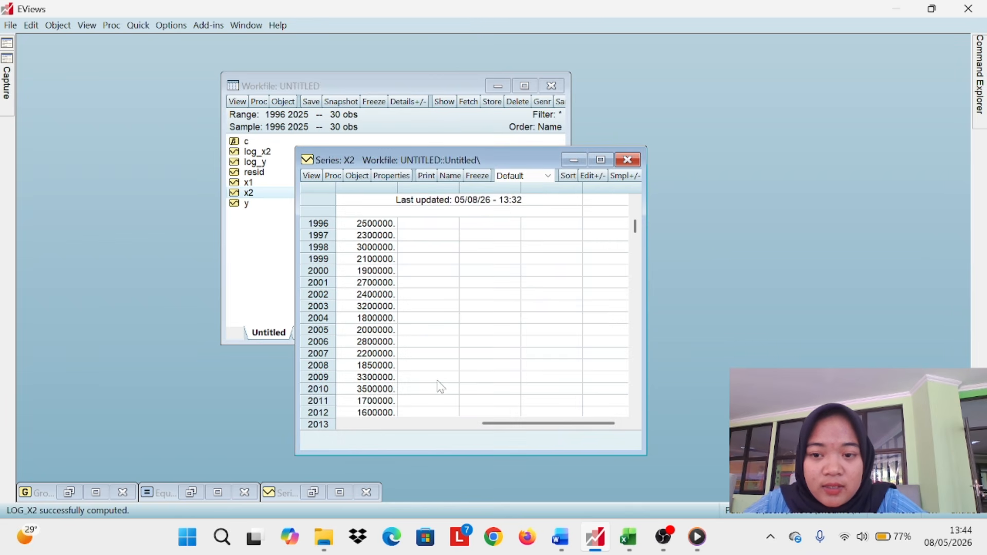
# From the x1 series, generate a new series by equation with log_x1=log(x1) for sample 1996 2025, leaving the x2 and x1 windows minimized.
pyautogui.click(582, 162)
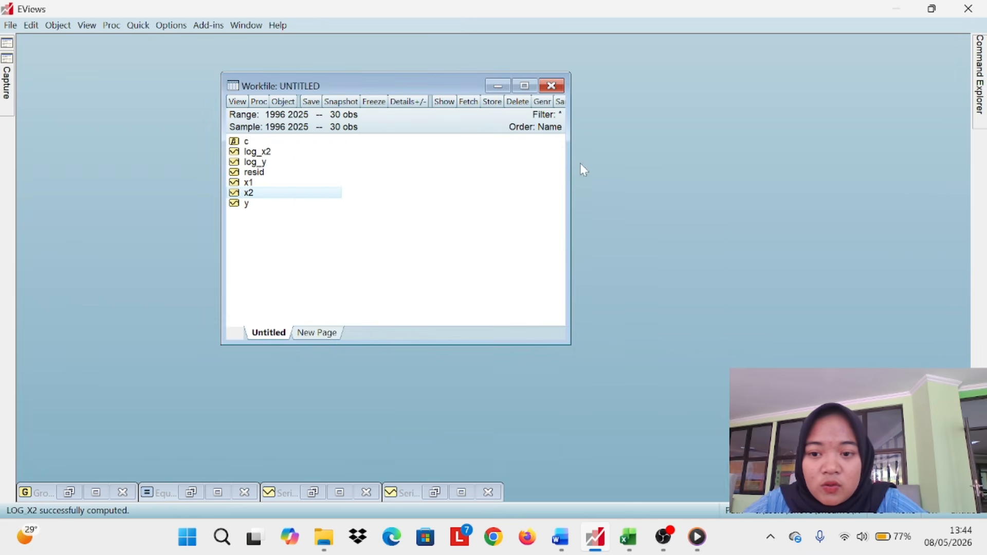
pyautogui.doubleClick(311, 183)
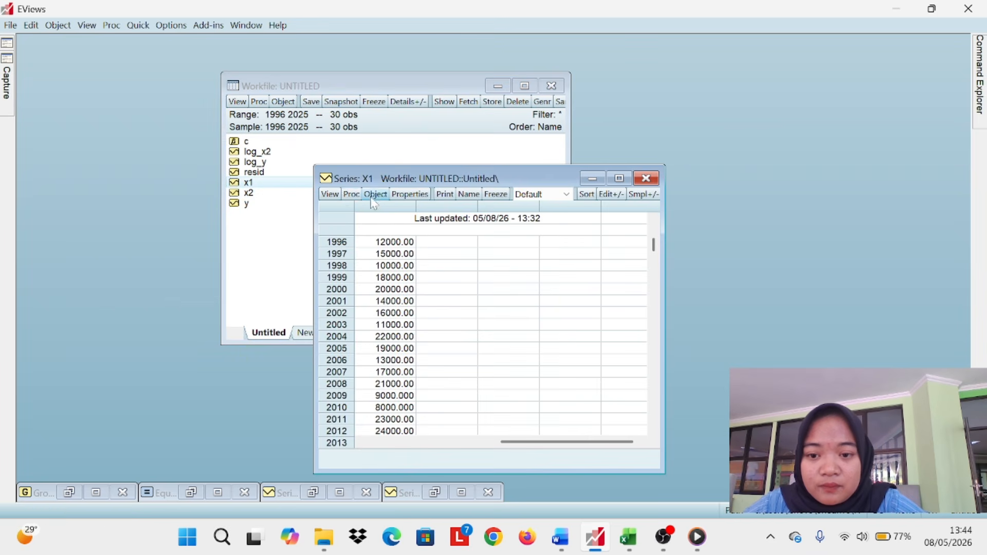
pyautogui.click(352, 194)
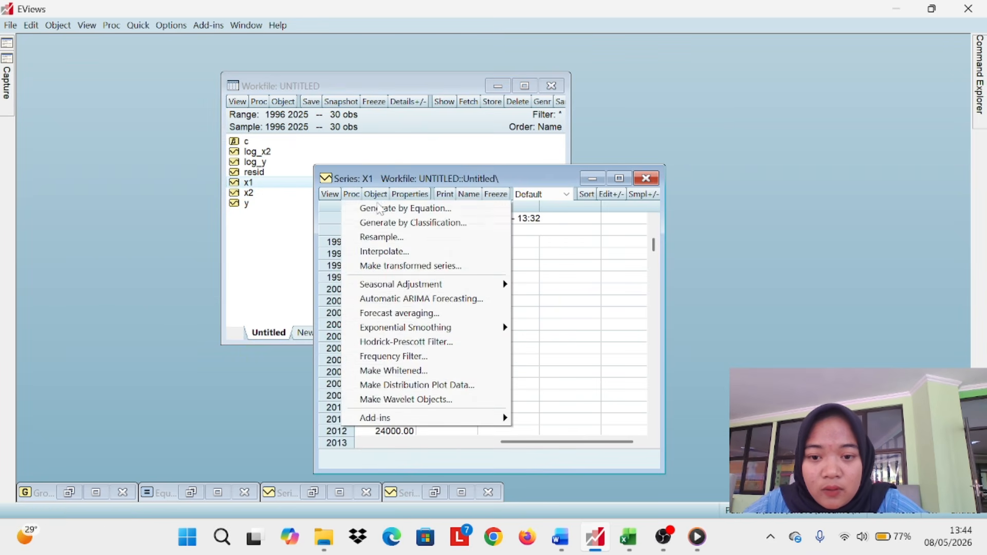
pyautogui.click(379, 208)
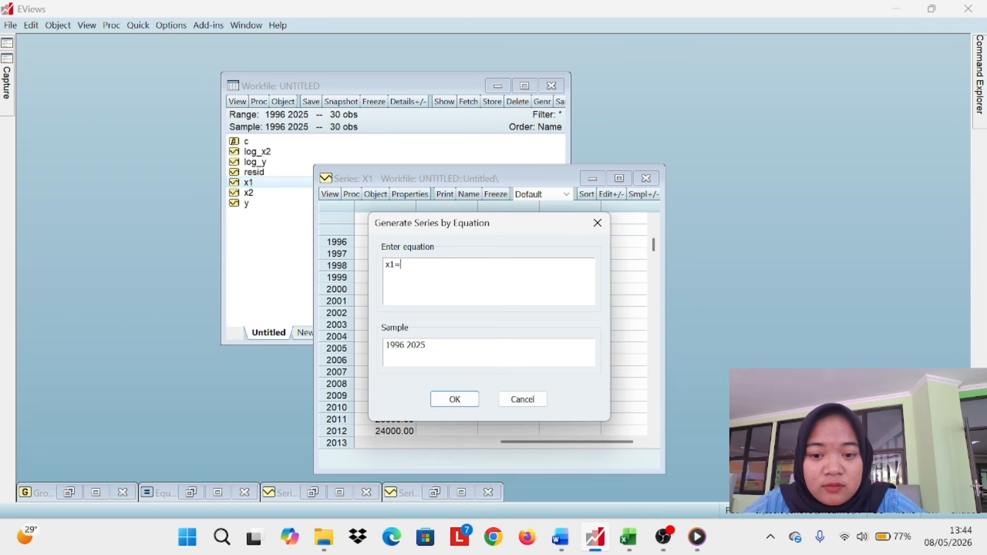
pyautogui.press('BackSpace')
pyautogui.press('BackSpace')
pyautogui.press('BackSpace')
pyautogui.write('log')
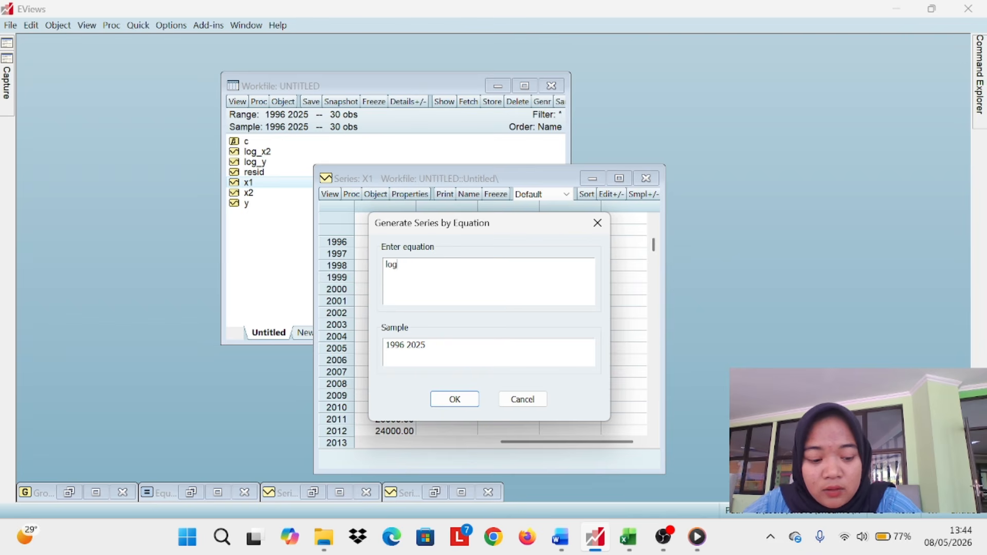
pyautogui.write('_x1=')
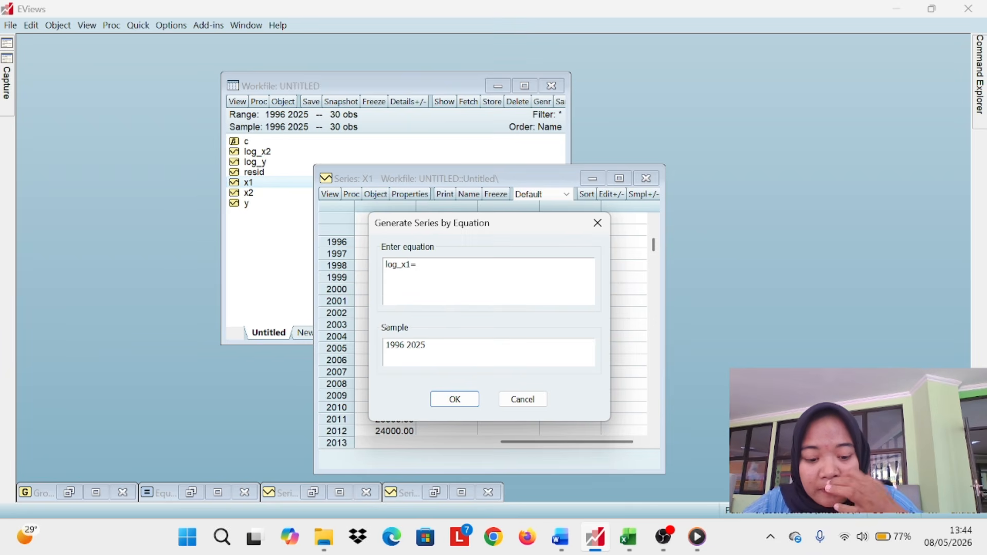
pyautogui.write('log')
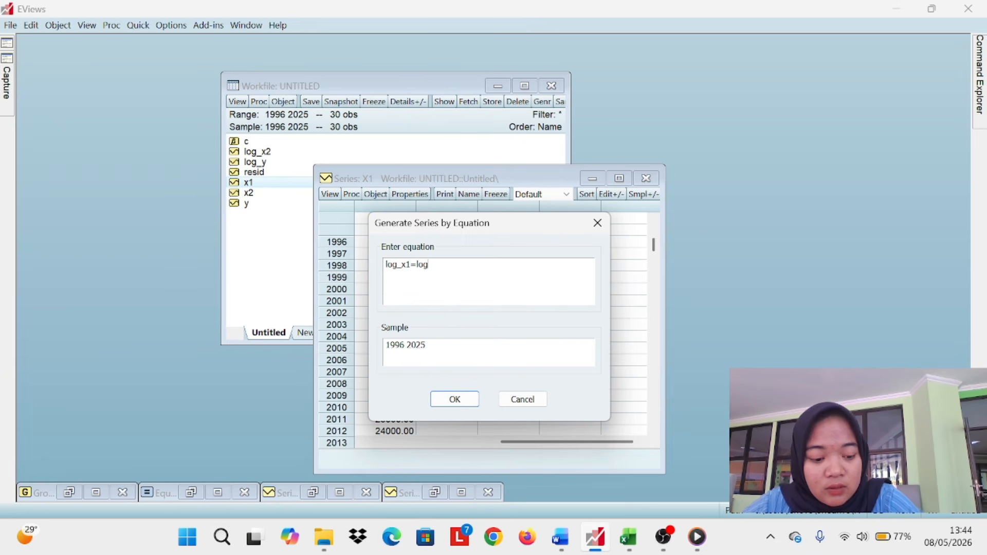
pyautogui.write('_x2(')
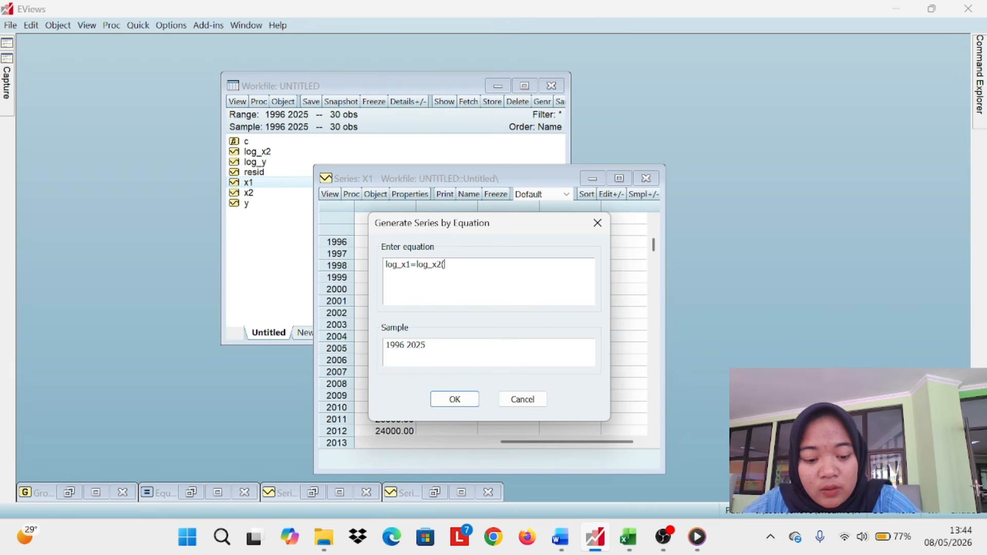
pyautogui.write('x1')
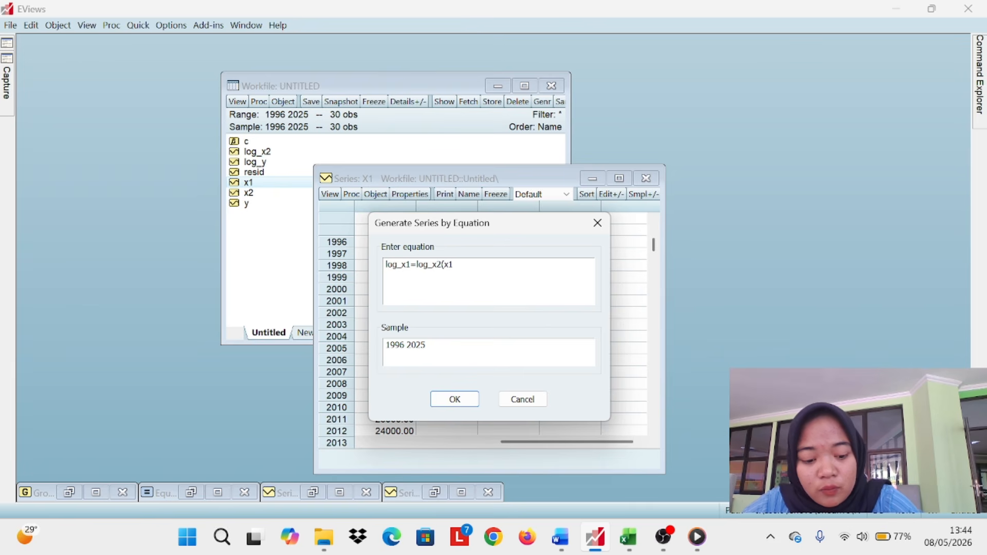
pyautogui.write(')')
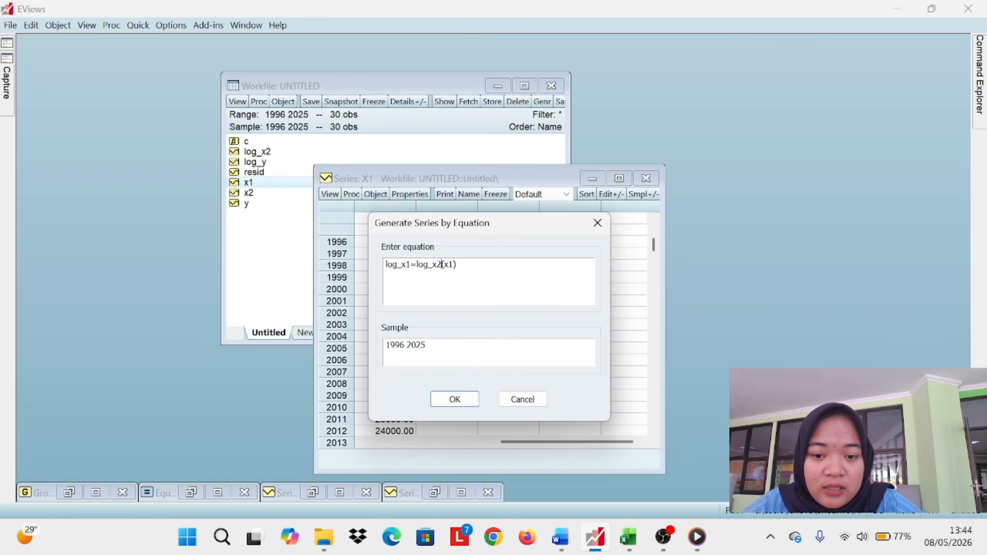
pyautogui.press('BackSpace')
pyautogui.press('BackSpace')
pyautogui.press('BackSpace')
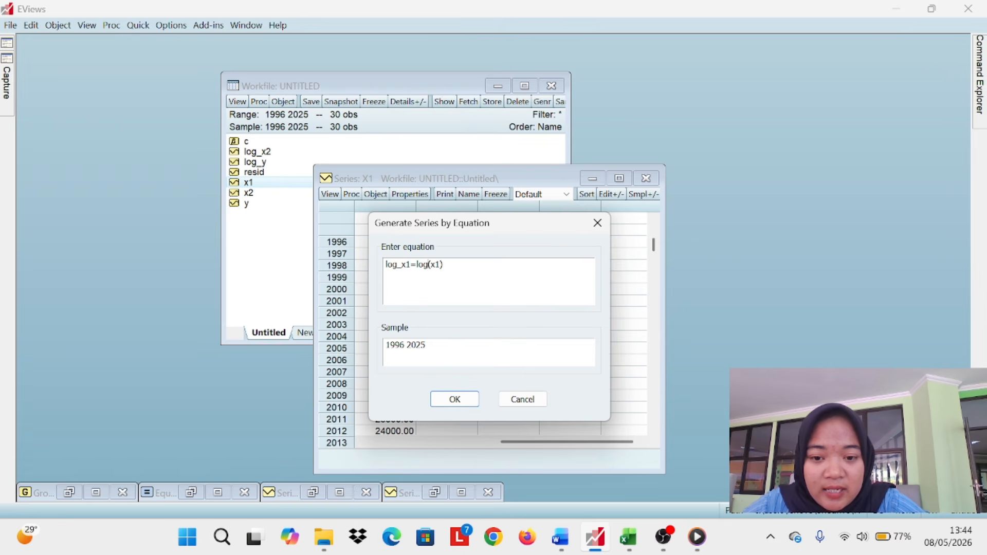
pyautogui.click(454, 399)
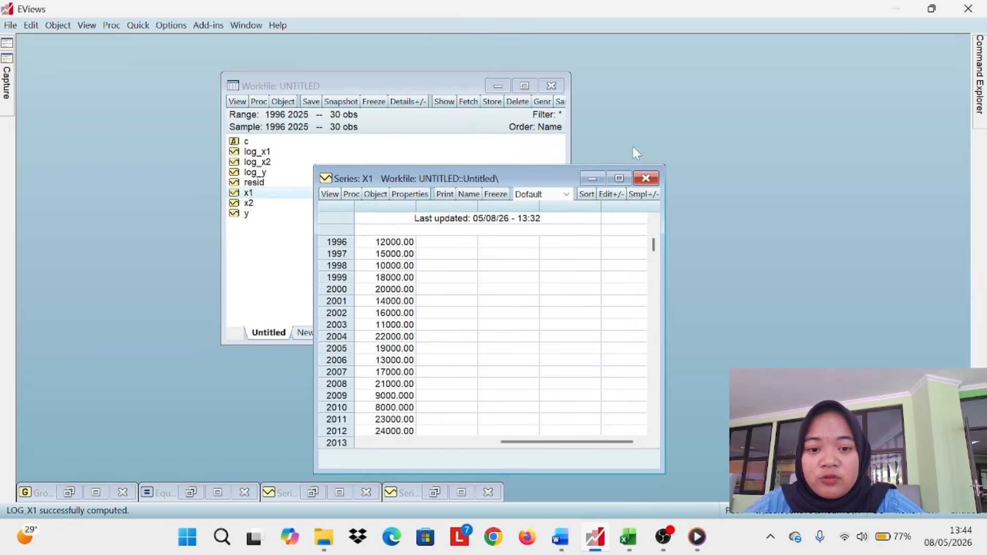
pyautogui.click(592, 179)
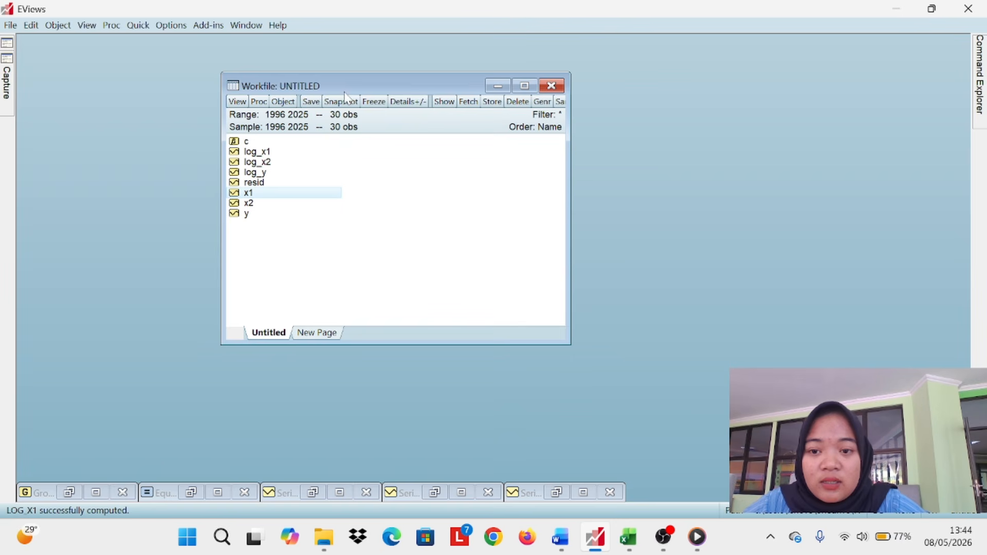
# Estimate the least squares equation log_y c log_x1 log_x2 for sample 1996 2025, deleting the existing untitled equation.
pyautogui.click(147, 28)
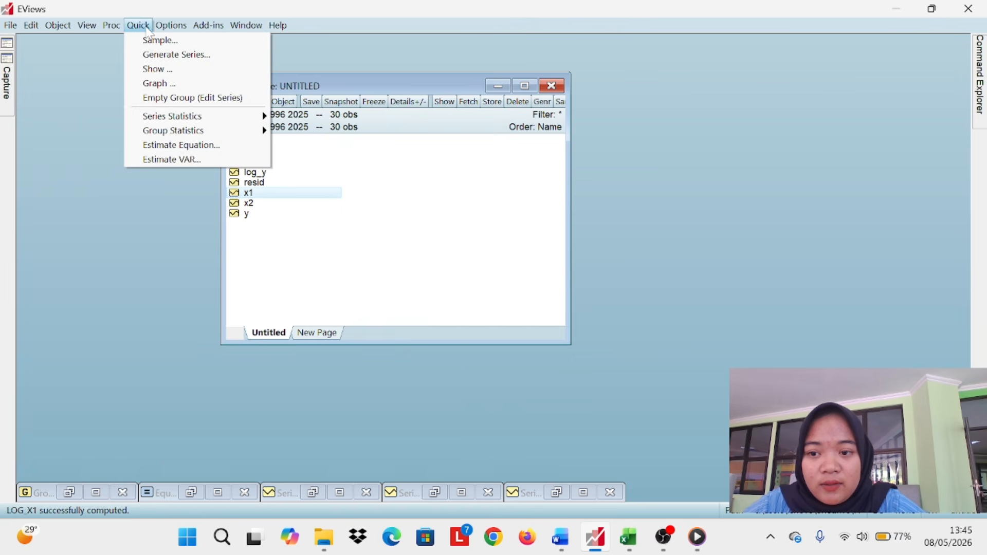
pyautogui.click(202, 146)
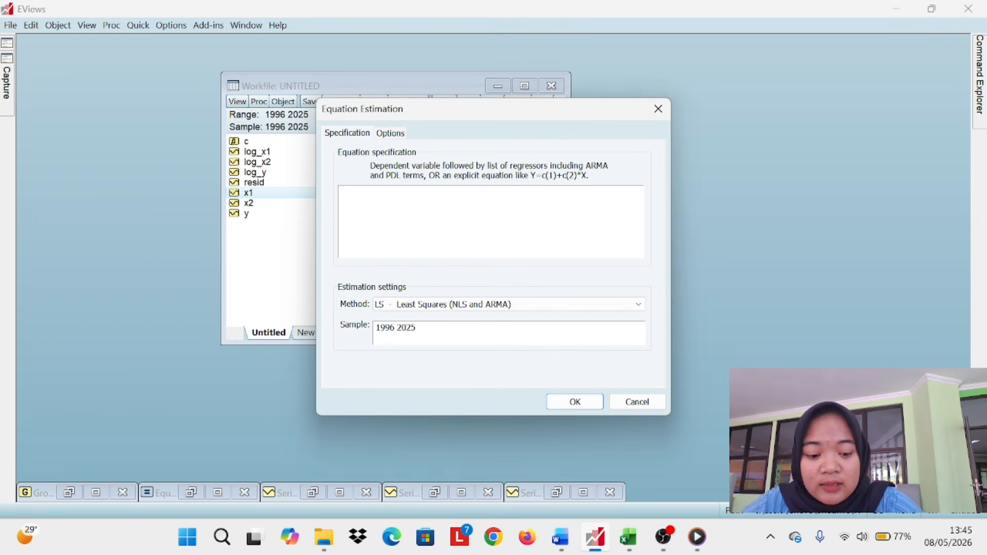
pyautogui.write('log')
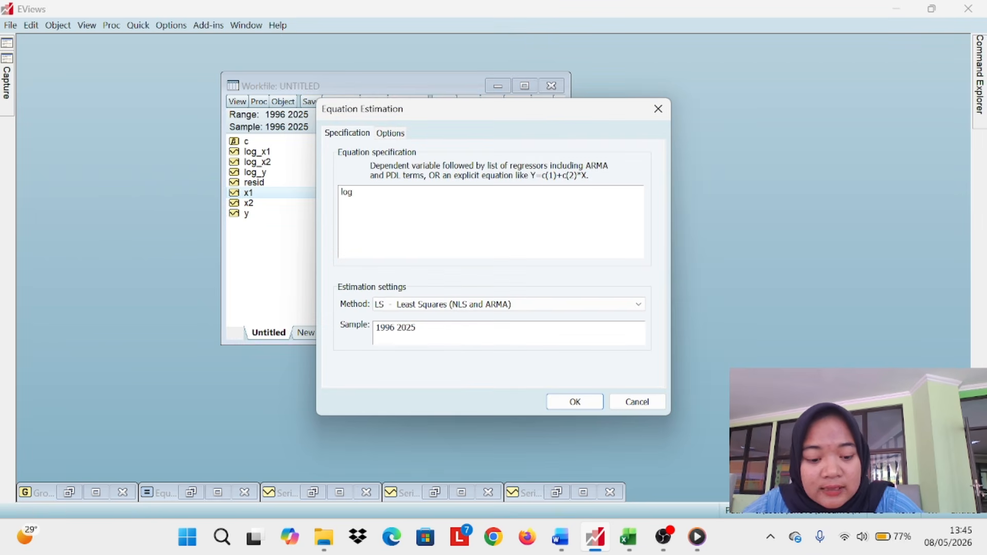
pyautogui.write('Y')
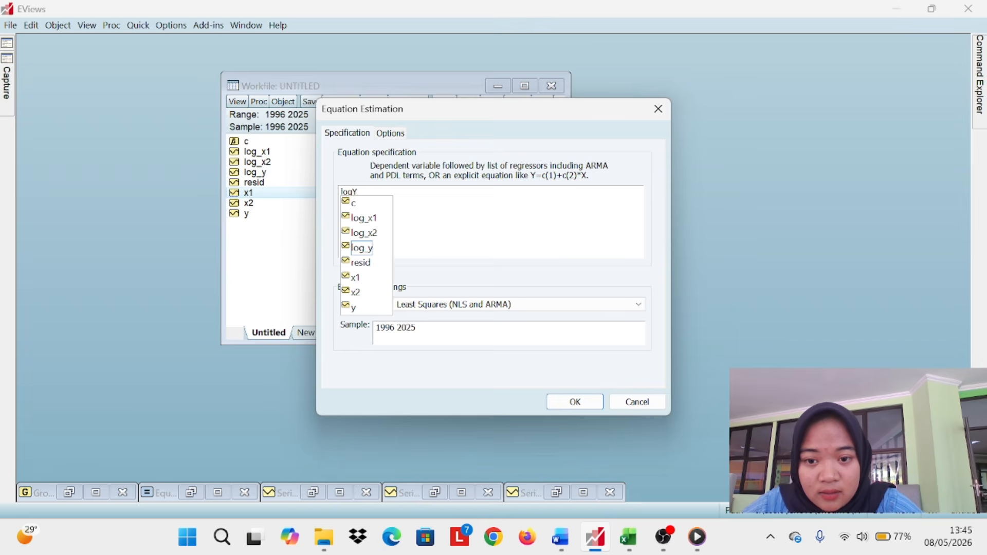
pyautogui.press('BackSpace')
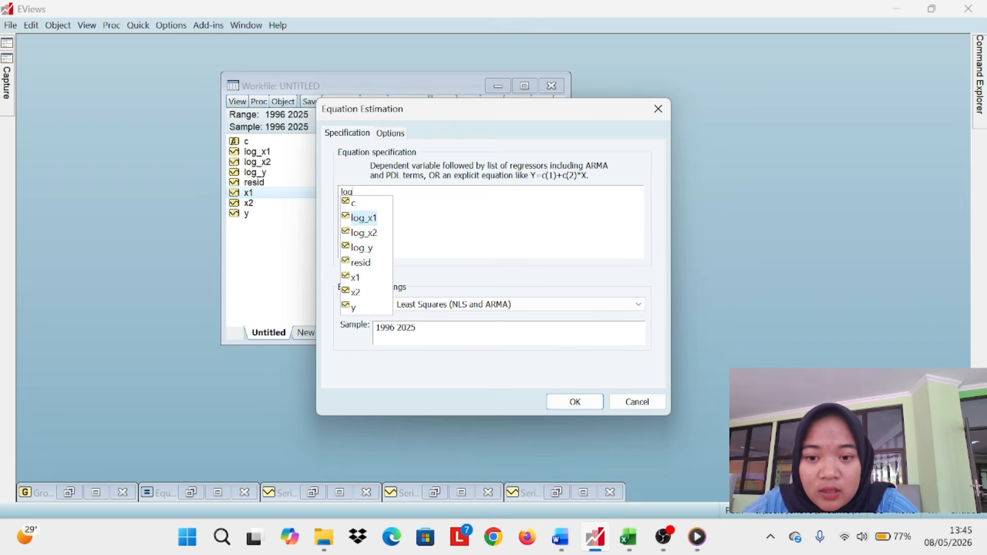
pyautogui.write('y')
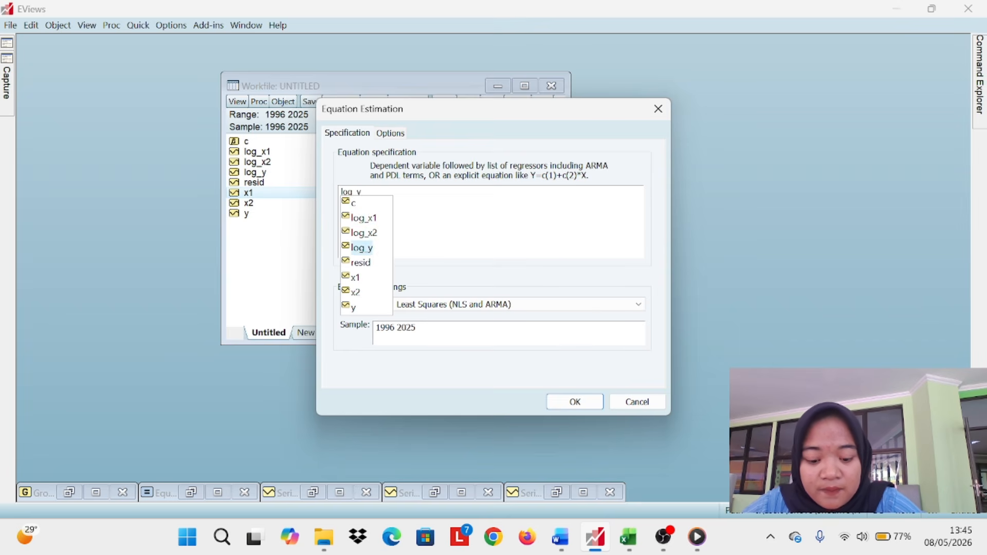
pyautogui.write(' c ')
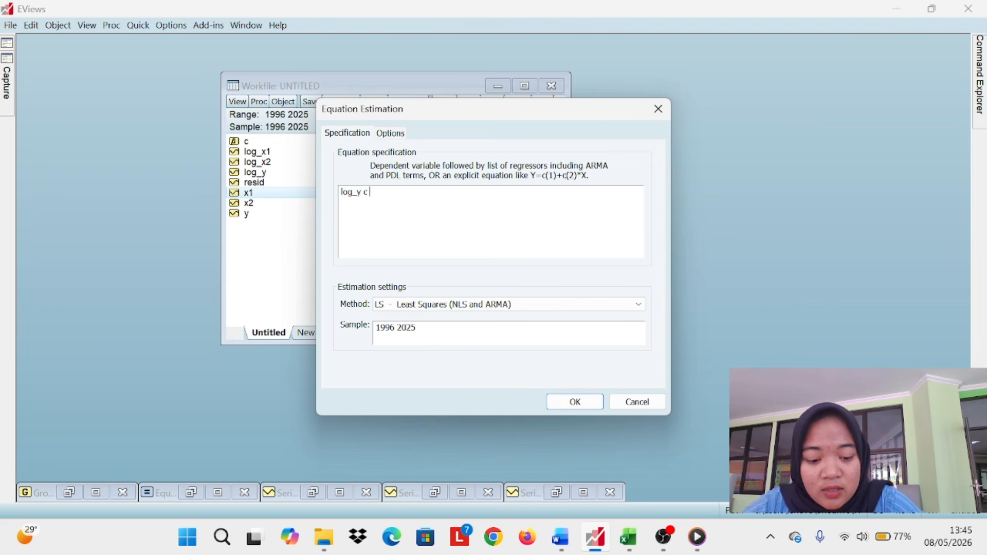
pyautogui.write('log')
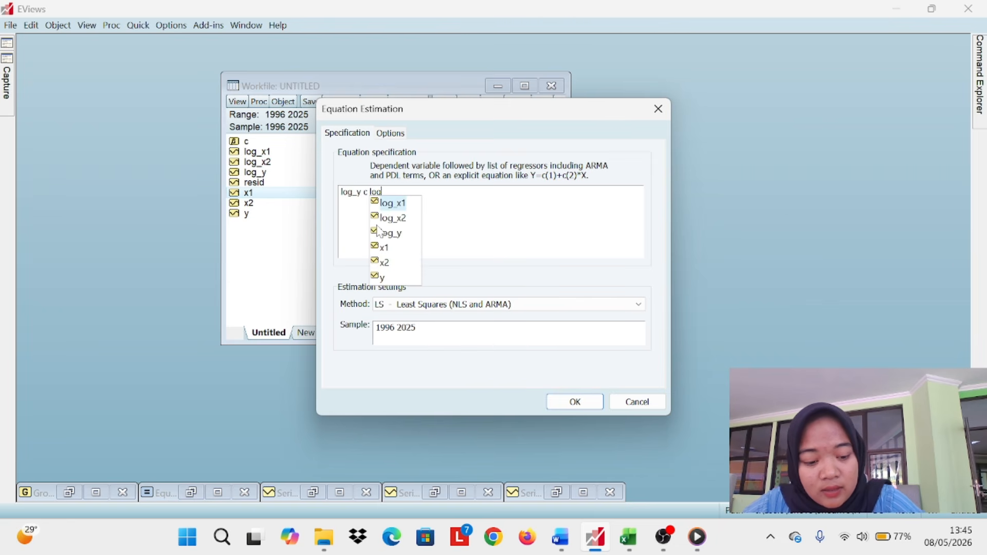
pyautogui.write('_')
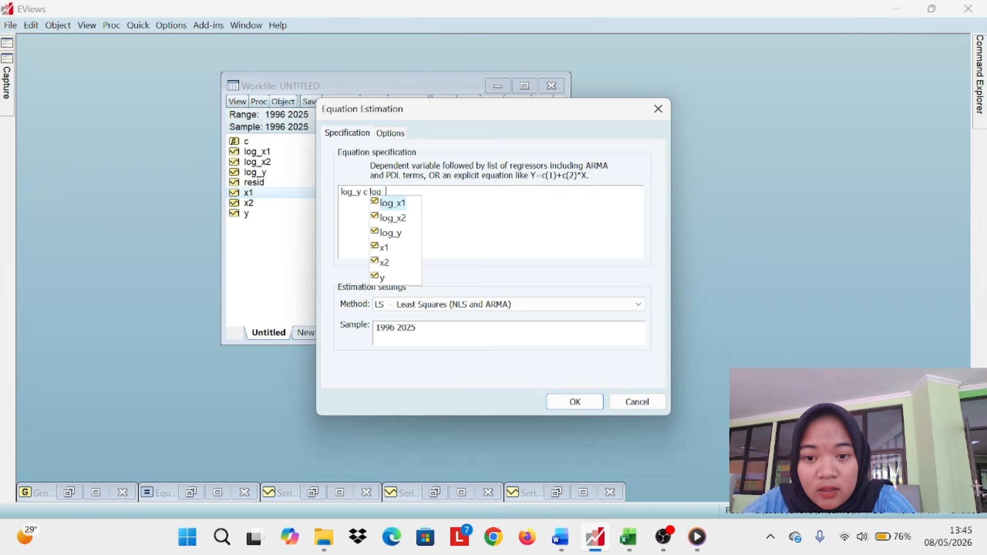
pyautogui.write('x1')
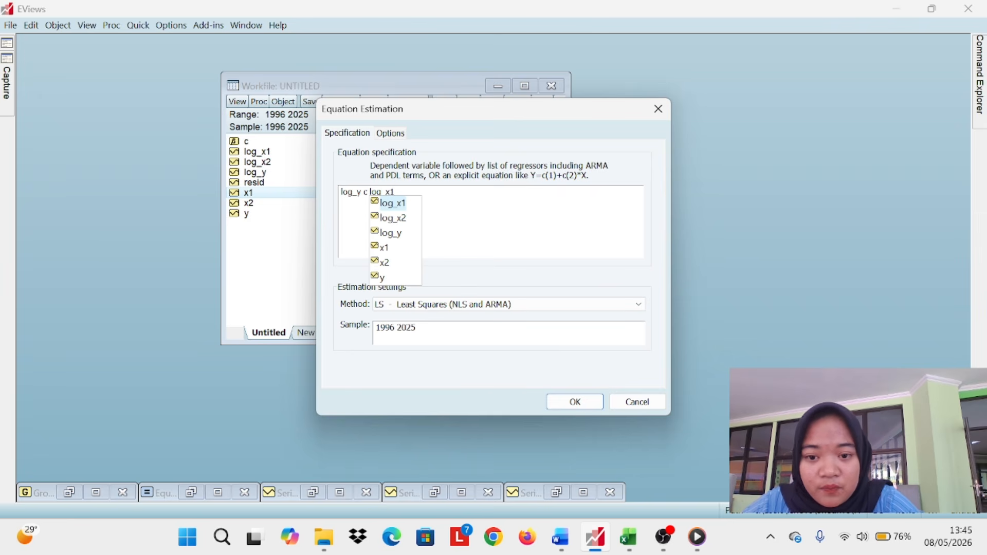
pyautogui.write(' log_')
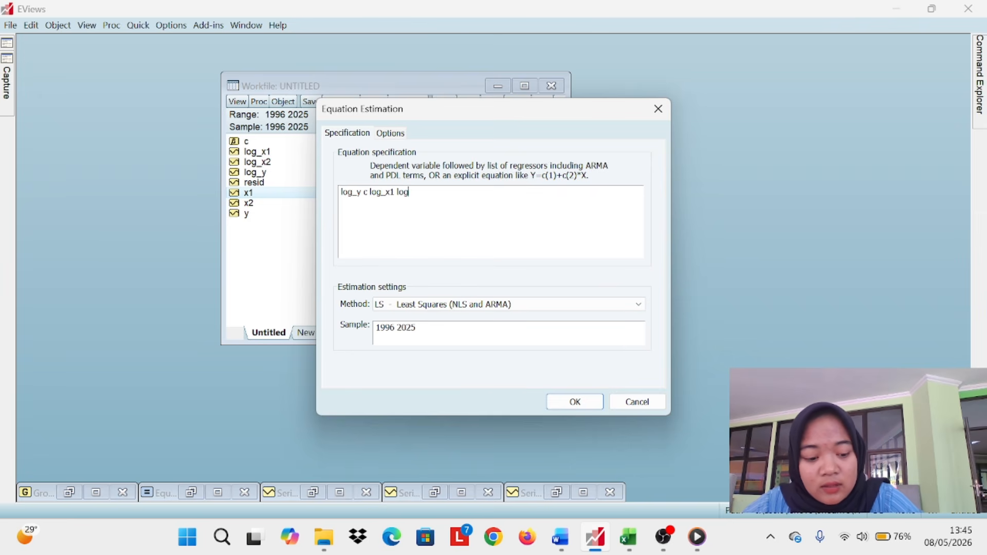
pyautogui.write('x2')
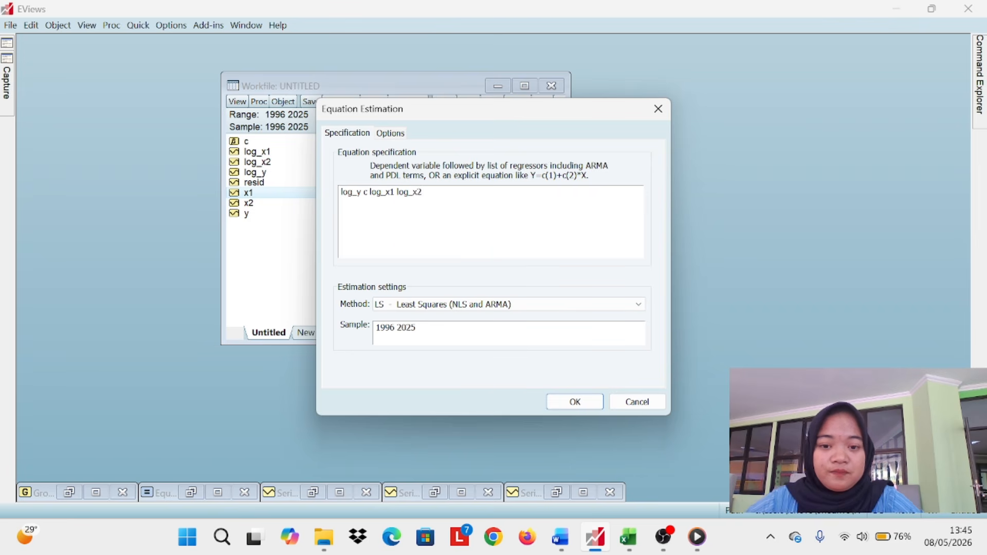
pyautogui.click(575, 401)
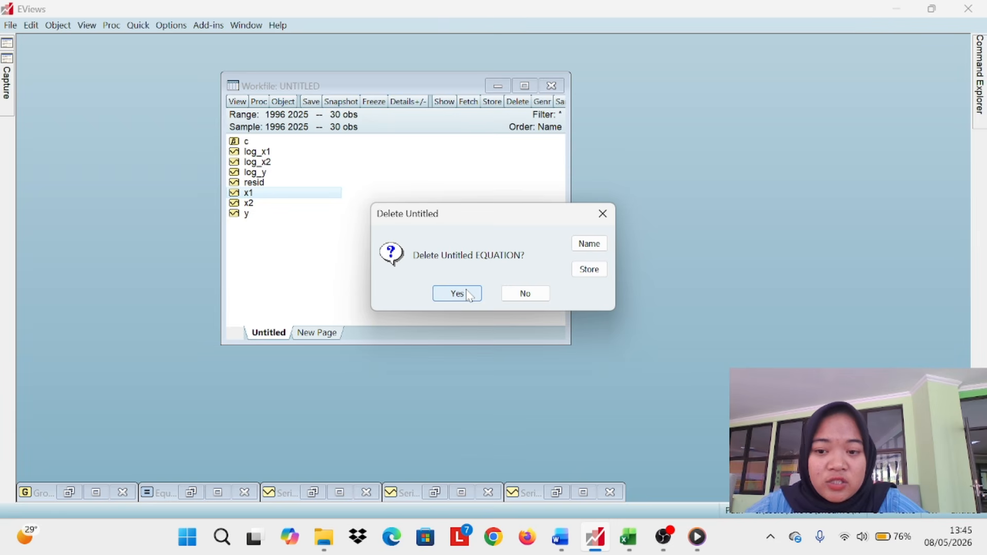
pyautogui.click(458, 294)
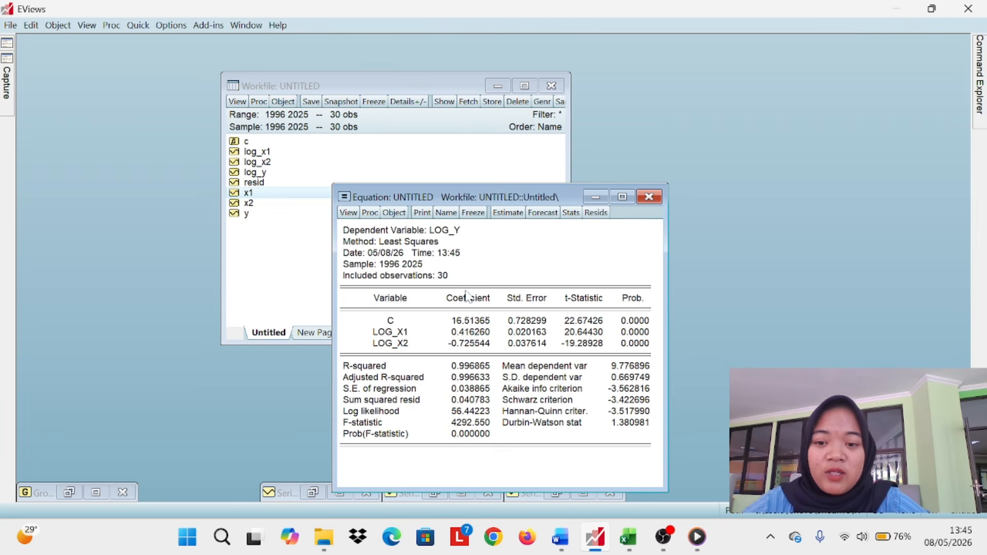
# Show the Variance Inflation Factors coefficient diagnostics for the log-transformed equation.
pyautogui.click(352, 215)
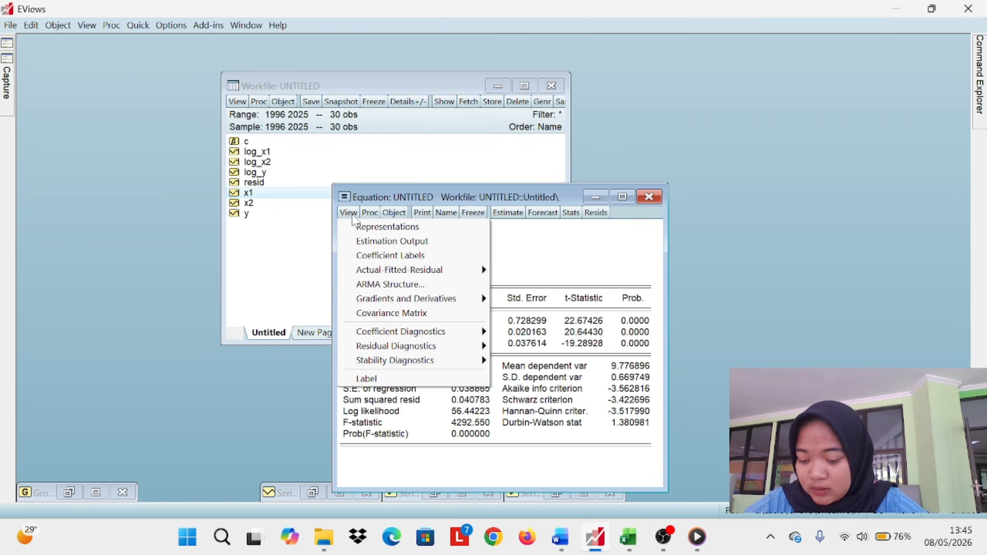
pyautogui.moveTo(394, 337)
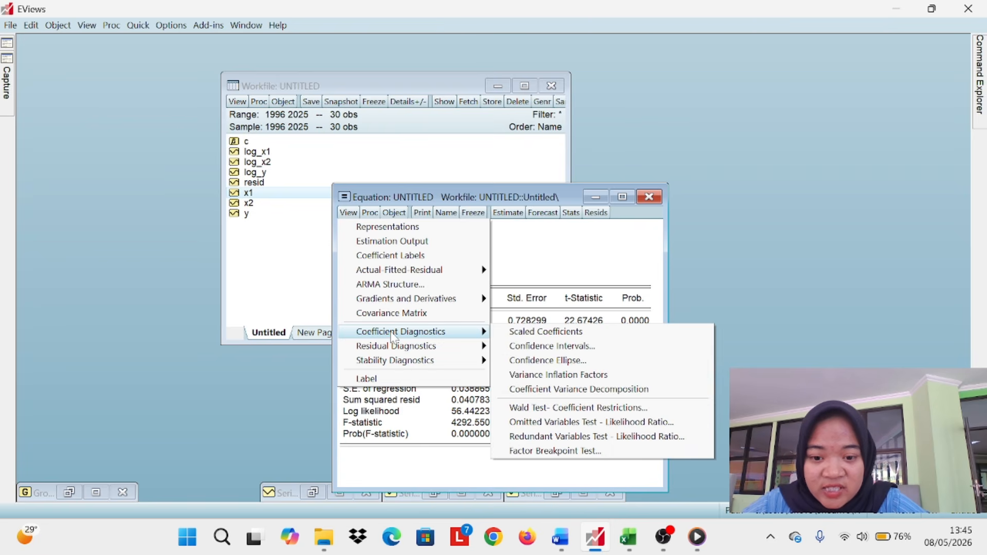
pyautogui.click(529, 381)
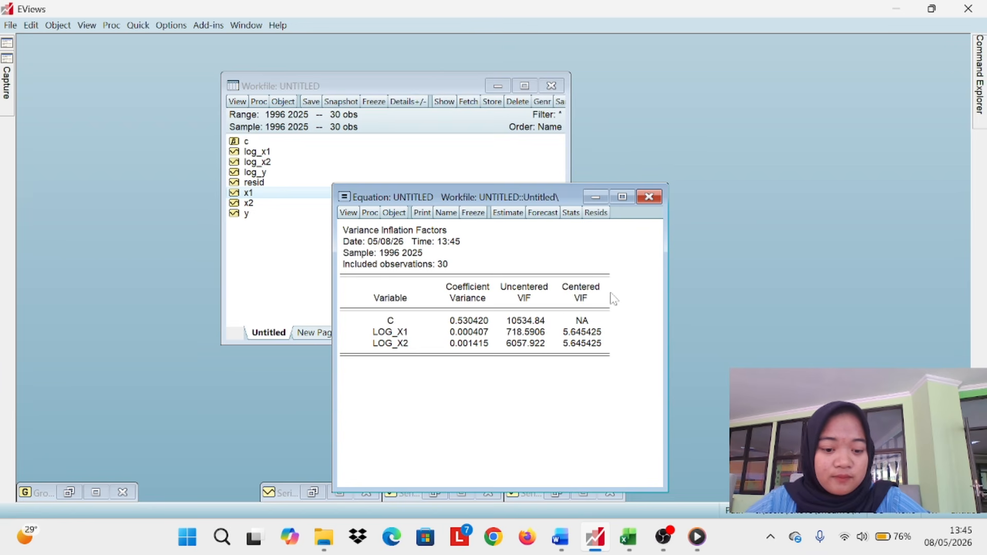
# Switch to Excel and review the post-transformation VIF table and its written conclusion on the Uji multikolerasi sheet.
pyautogui.click(629, 537)
pyautogui.scroll(-4, 493, 398)
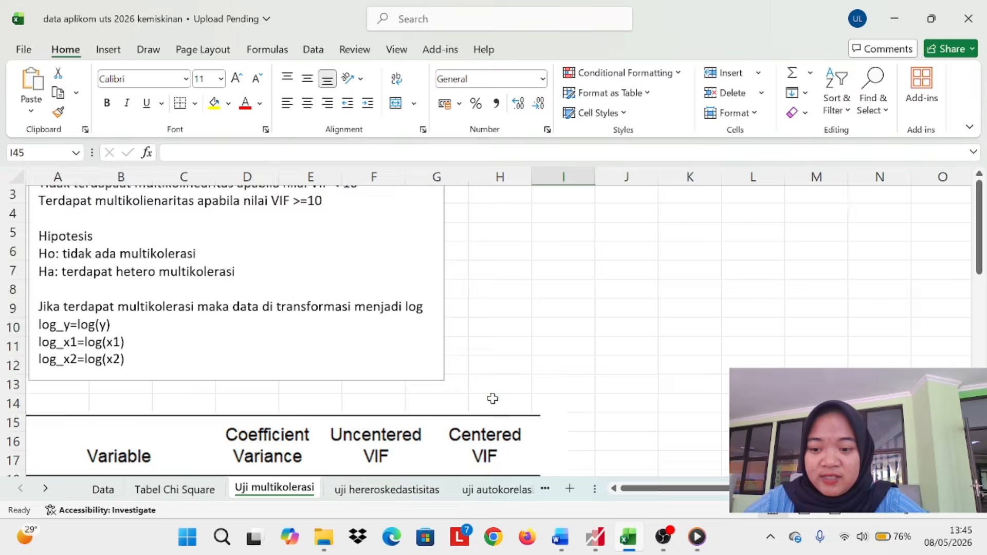
pyautogui.scroll(-4, 492, 398)
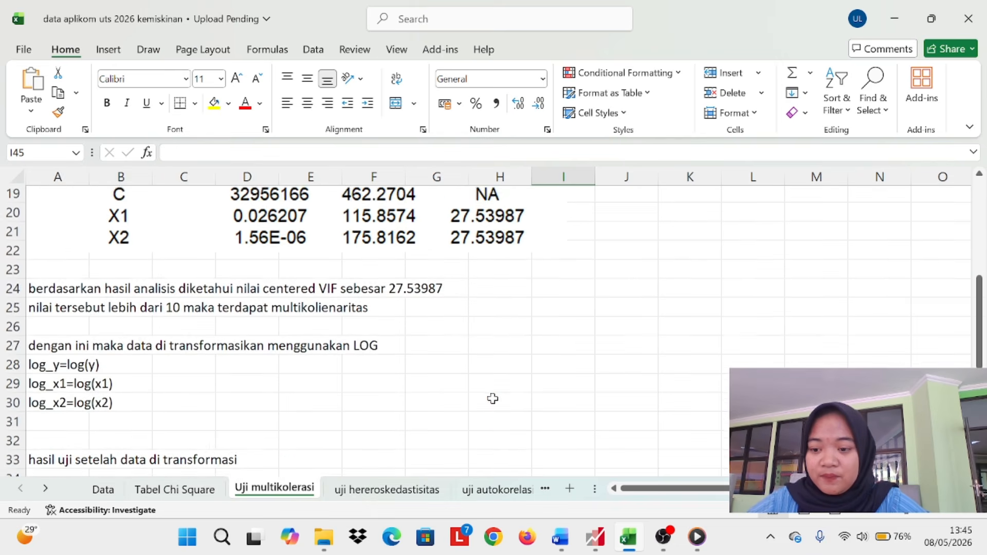
pyautogui.scroll(-3, 492, 398)
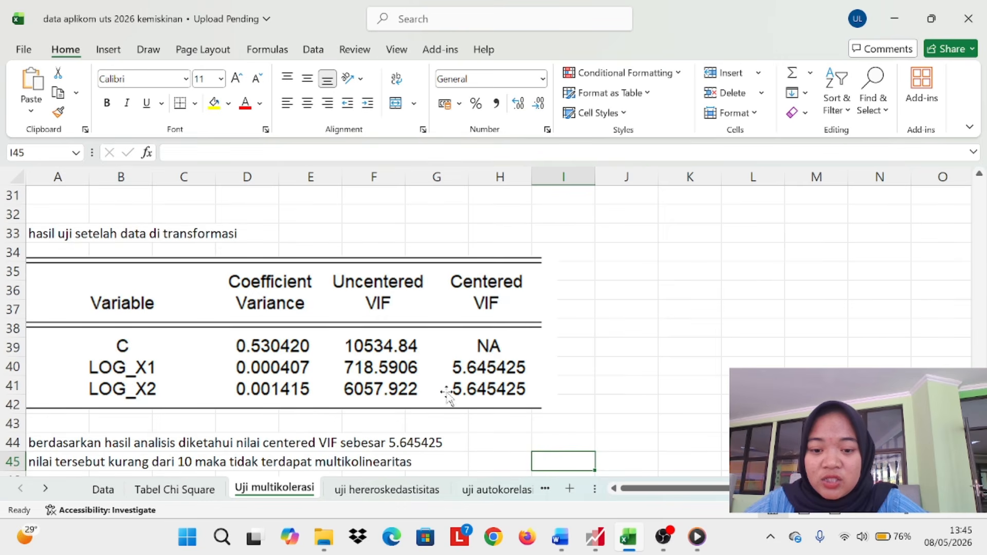
pyautogui.scroll(1, 474, 344)
pyautogui.scroll(-2, 475, 340)
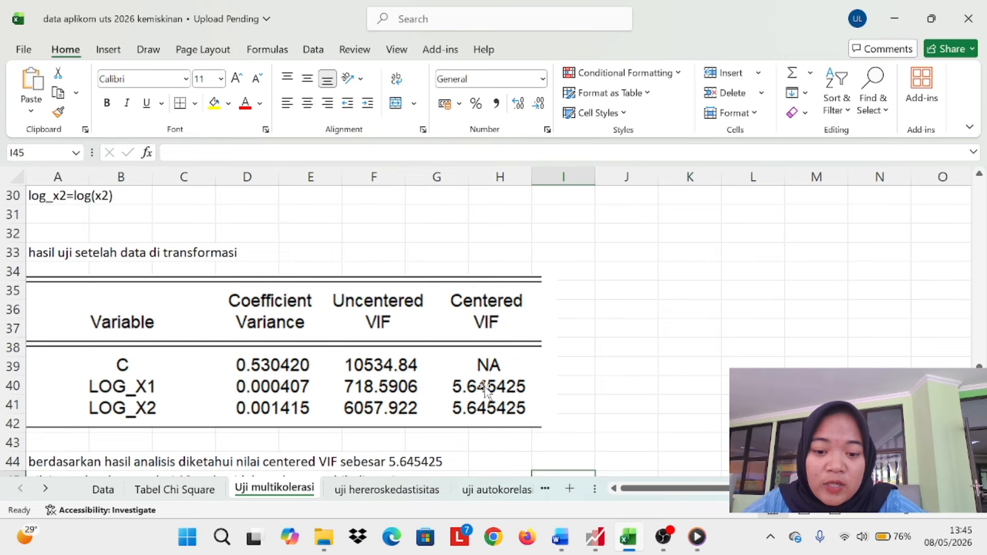
pyautogui.scroll(1, 436, 380)
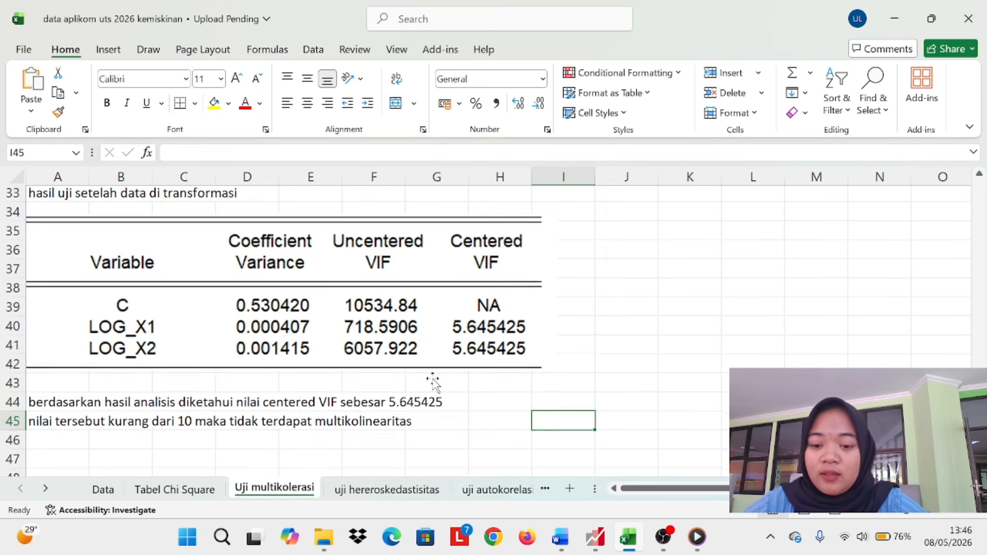
# Review the multicollinearity criteria, the VIF results before and after the log transformation, and the written conclusions on the Uji multikolerasi sheet.
pyautogui.scroll(10, 433, 383)
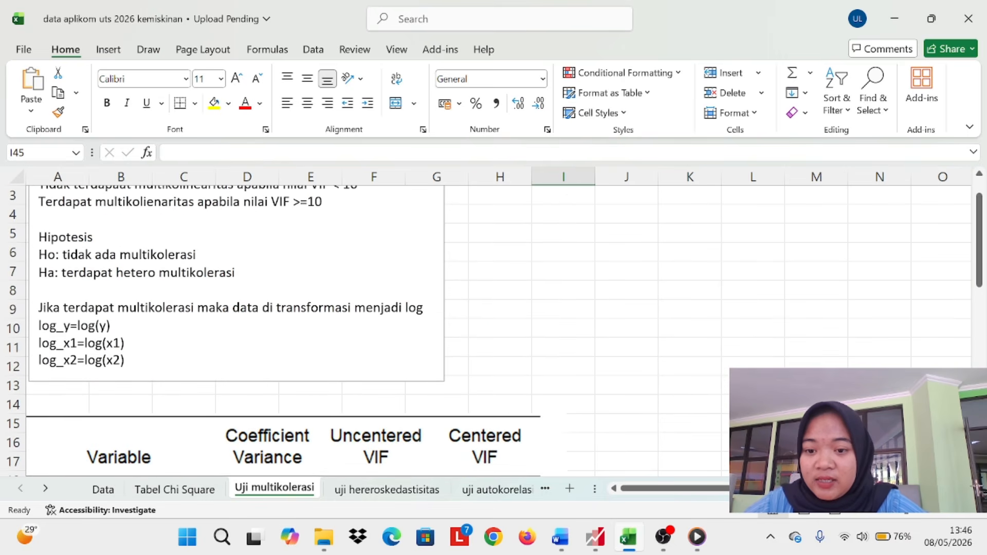
pyautogui.scroll(1, 489, 332)
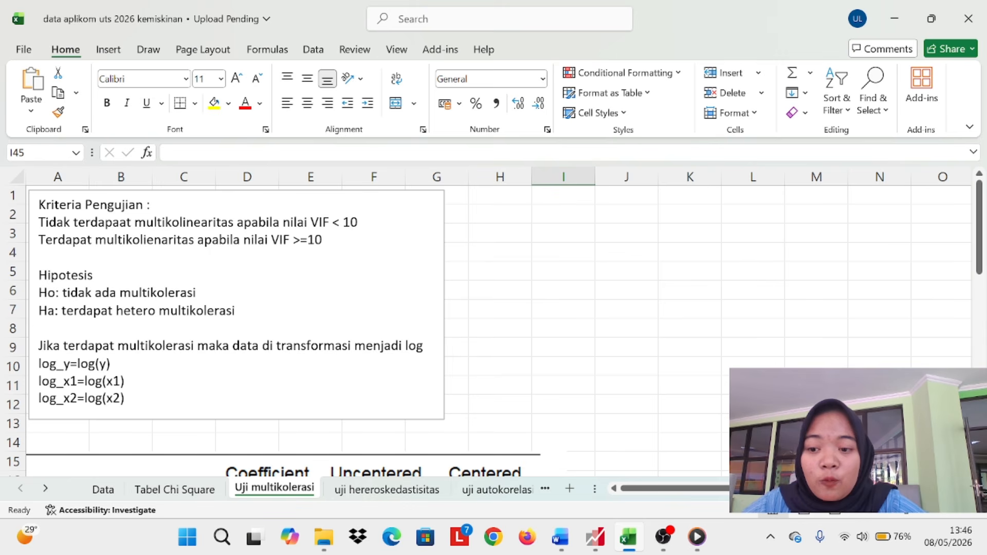
pyautogui.scroll(-13, 401, 252)
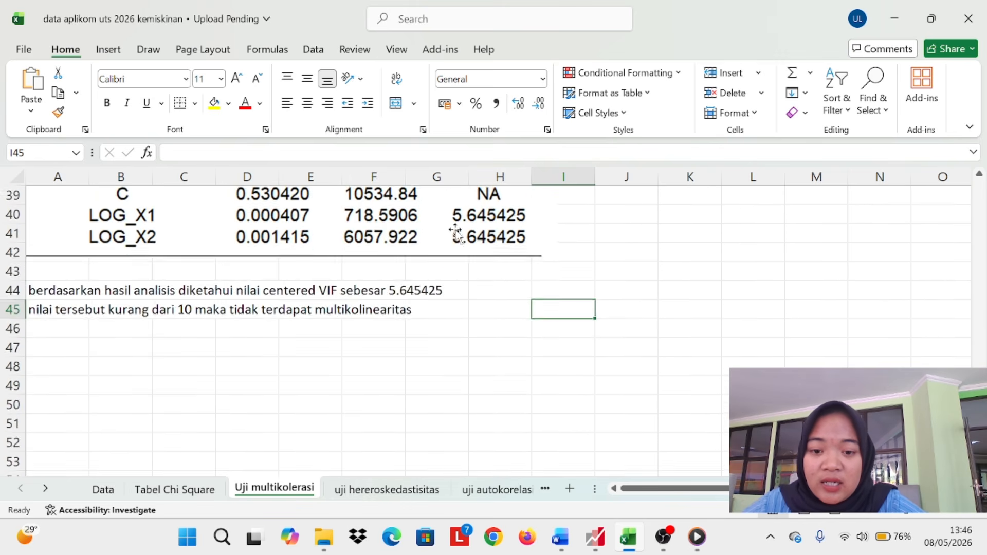
pyautogui.scroll(1, 457, 246)
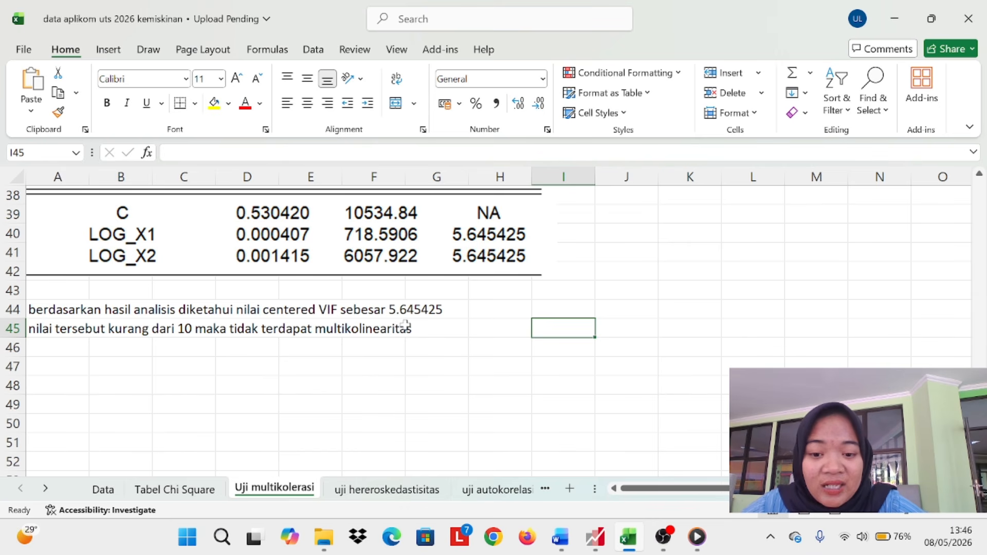
pyautogui.scroll(1, 394, 325)
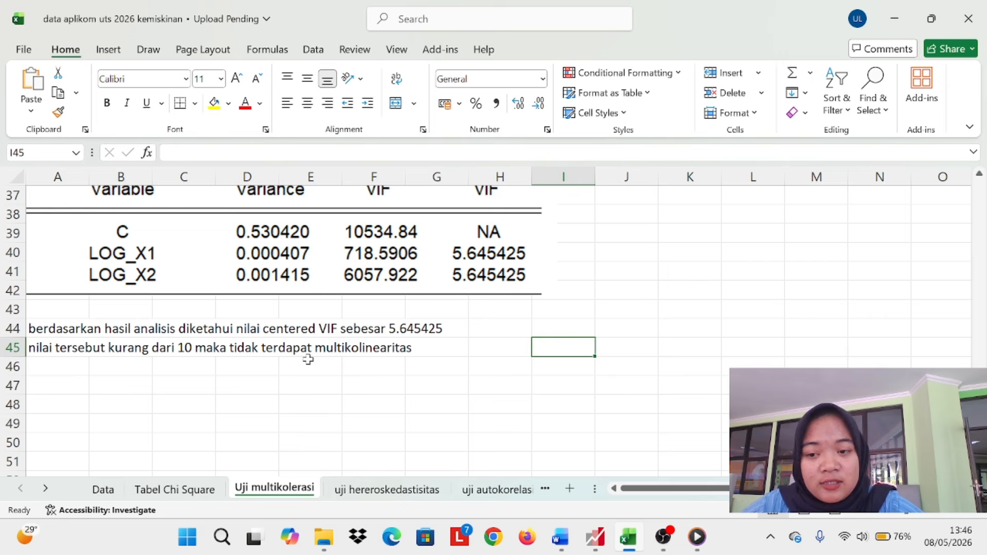
pyautogui.scroll(4, 308, 360)
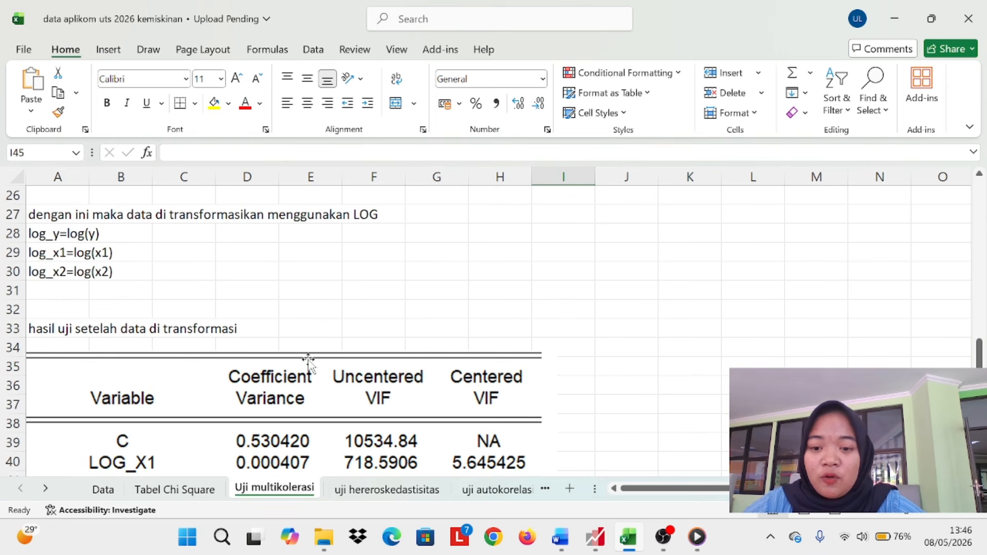
pyautogui.scroll(2, 348, 322)
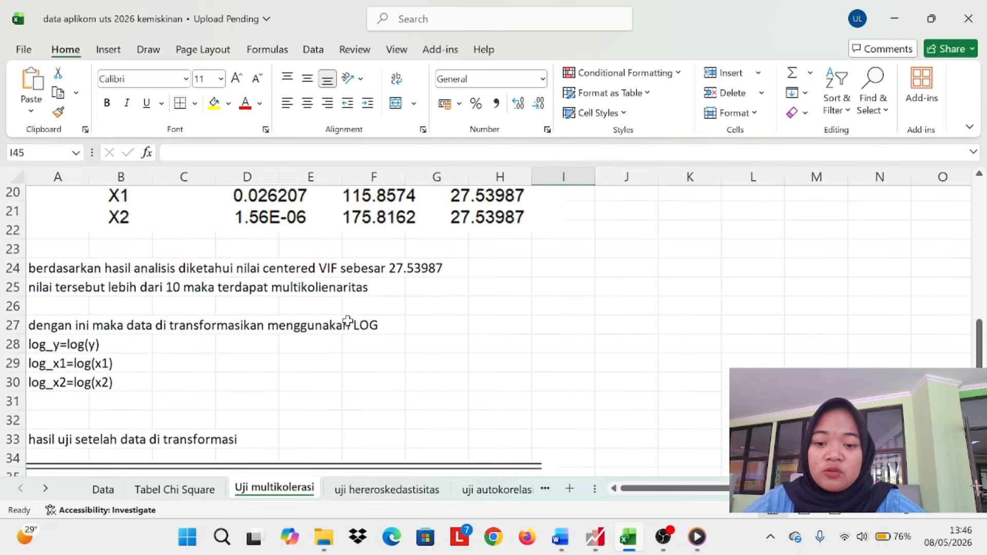
pyautogui.scroll(1, 347, 322)
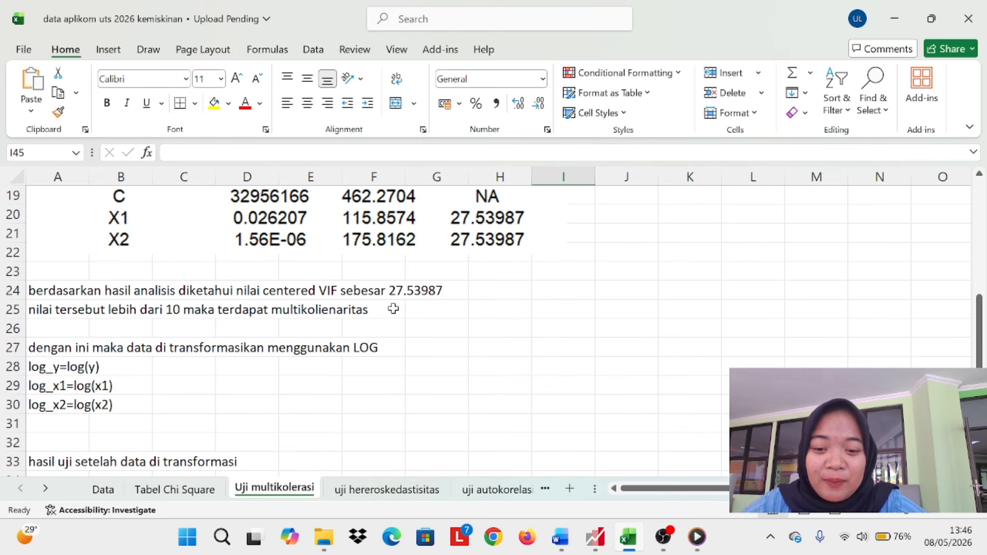
pyautogui.scroll(-2, 460, 326)
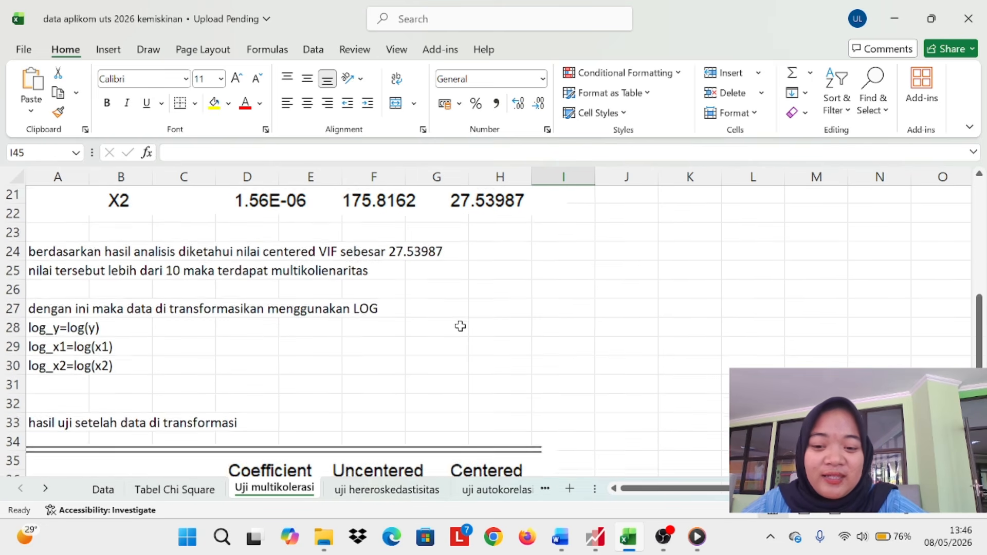
pyautogui.scroll(-2, 460, 326)
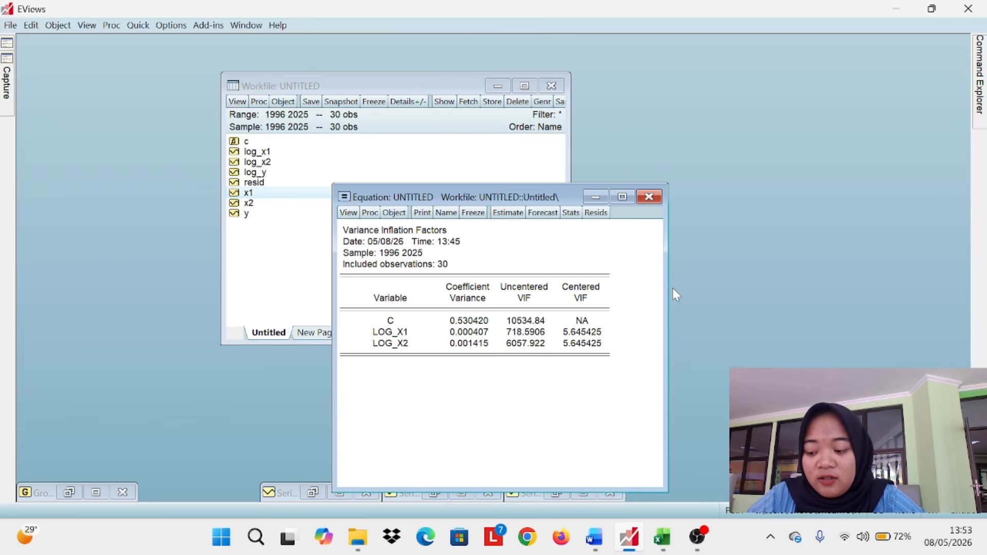
# In EViews, minimize the VIF window and estimate the least squares equation y c x1 x2 for sample 1996 2025, deleting the untitled equation.
pyautogui.click(601, 198)
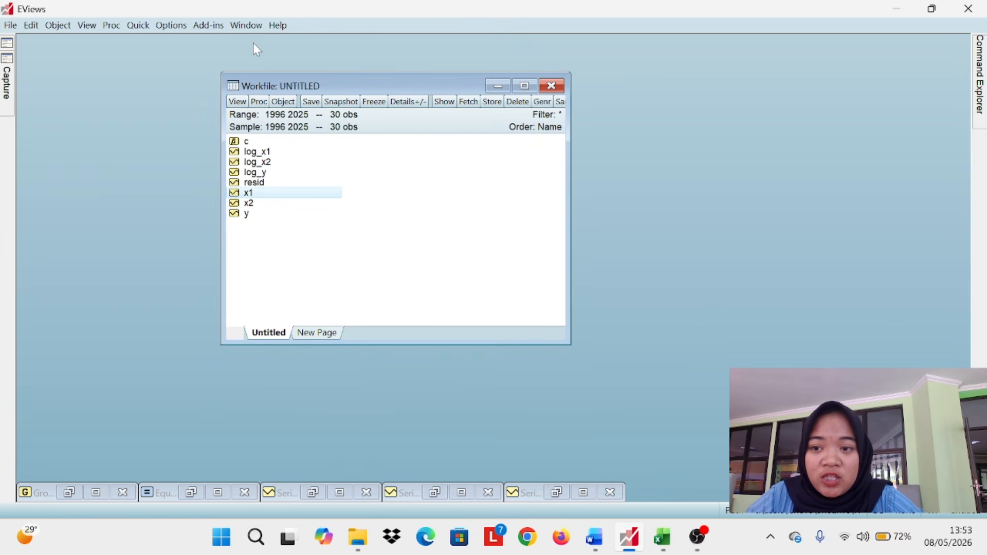
pyautogui.click(136, 26)
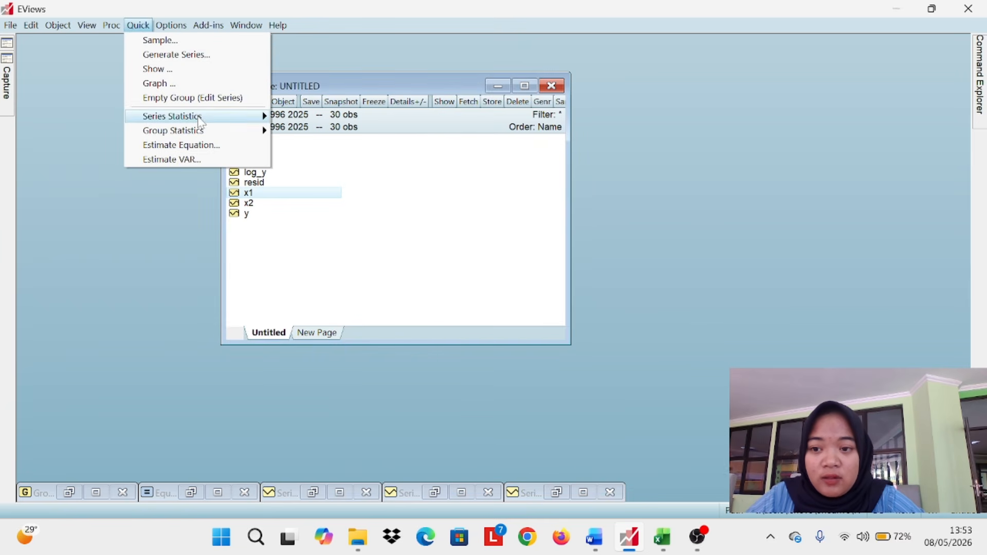
pyautogui.click(208, 146)
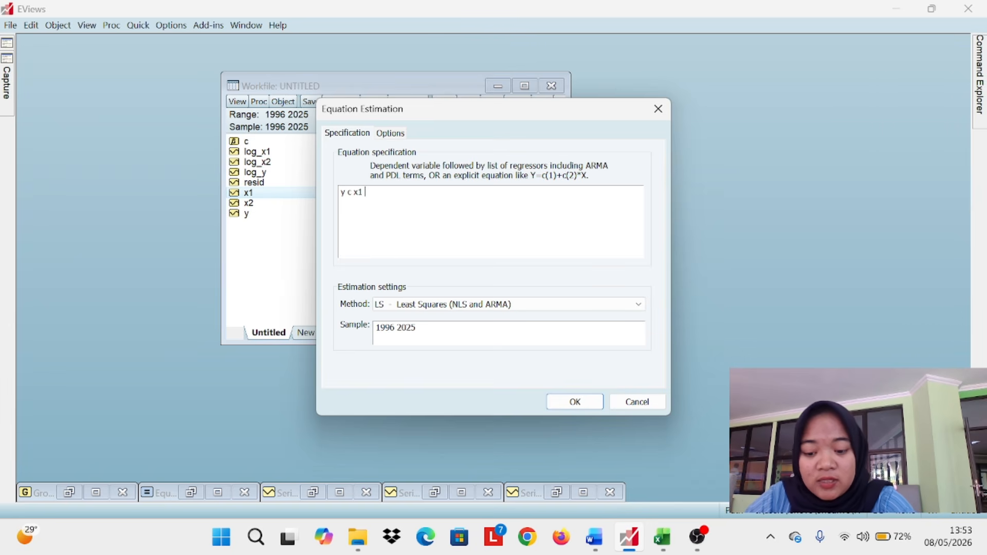
pyautogui.press('Return')
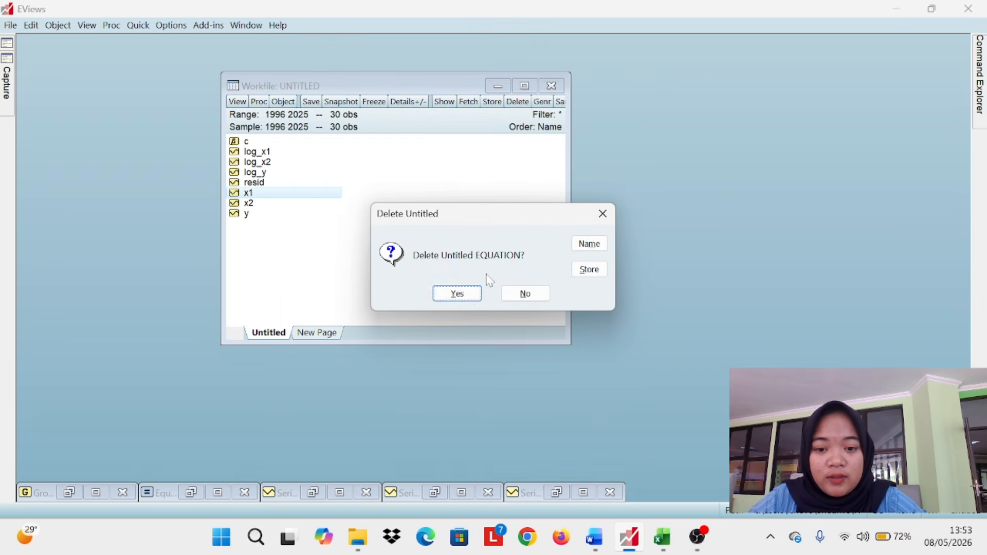
pyautogui.click(457, 293)
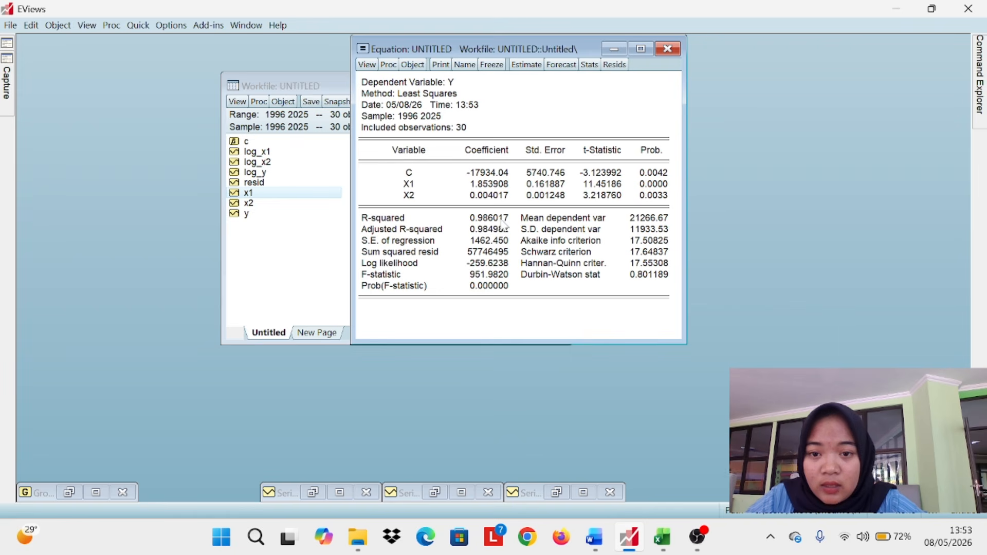
# Run the Glejser heteroskedasticity test on the equation with regressors c x1 x2 and maximize its output window.
pyautogui.click(367, 65)
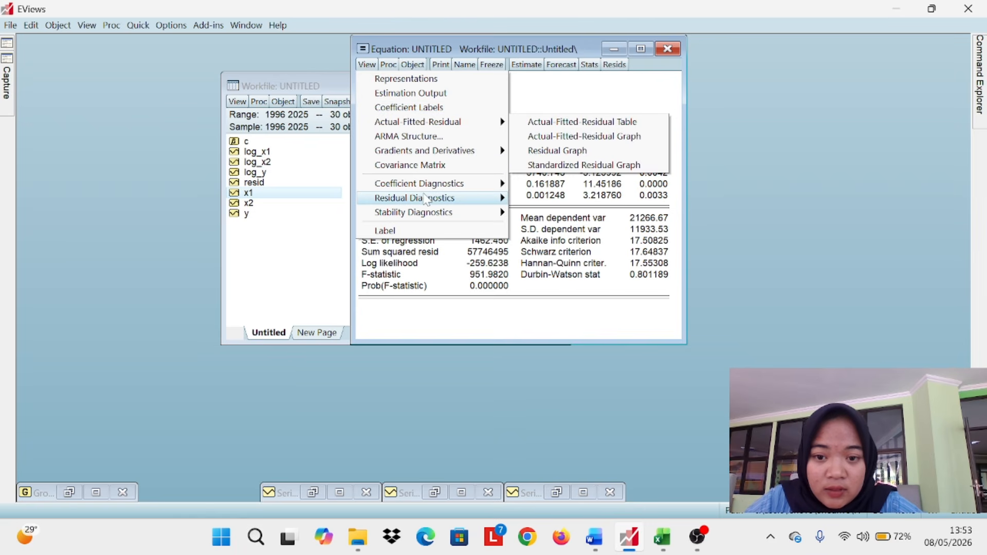
pyautogui.moveTo(426, 200)
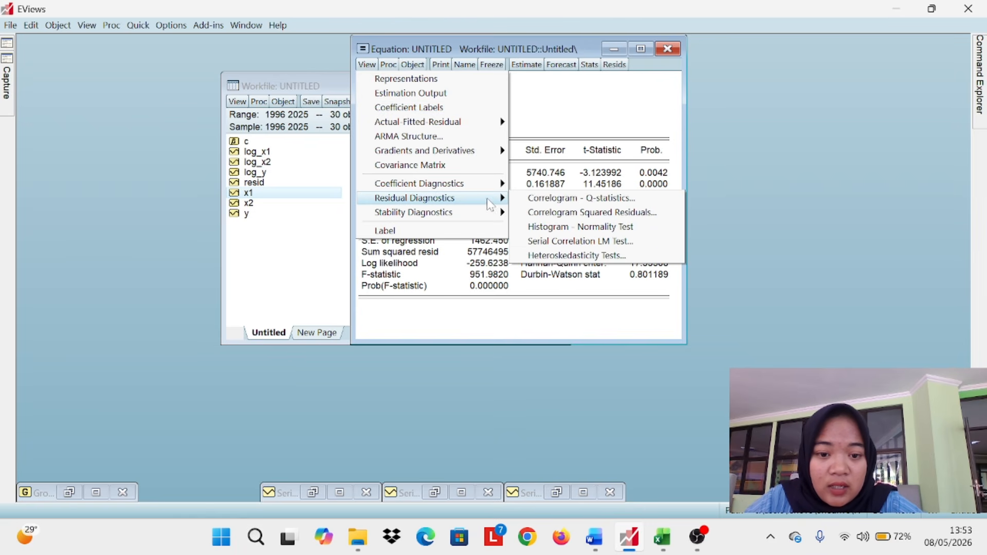
pyautogui.click(546, 256)
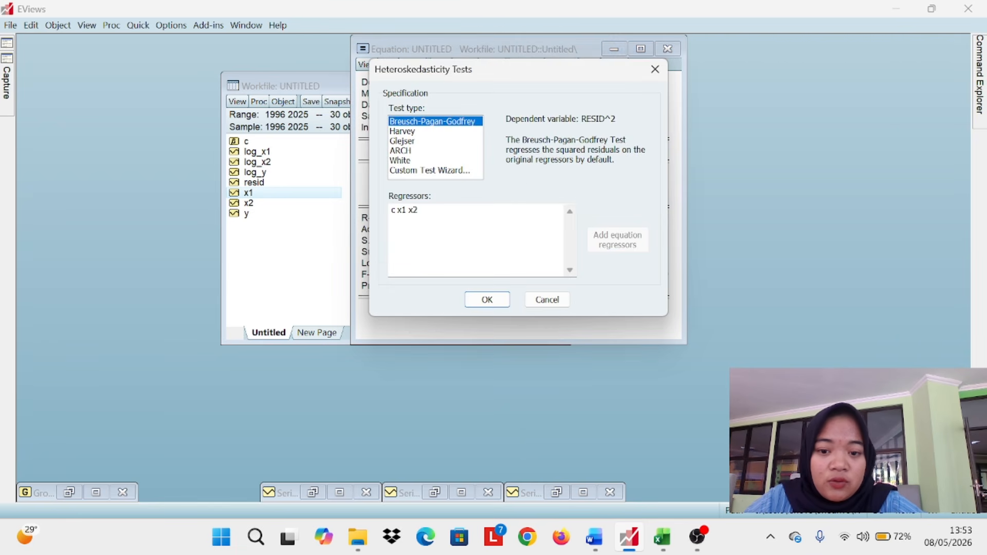
pyautogui.click(412, 141)
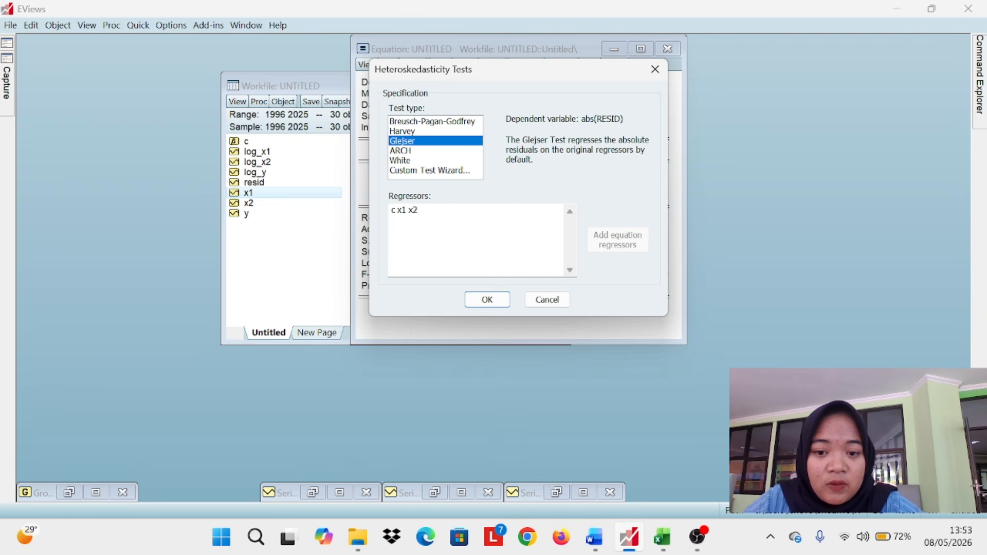
pyautogui.click(499, 303)
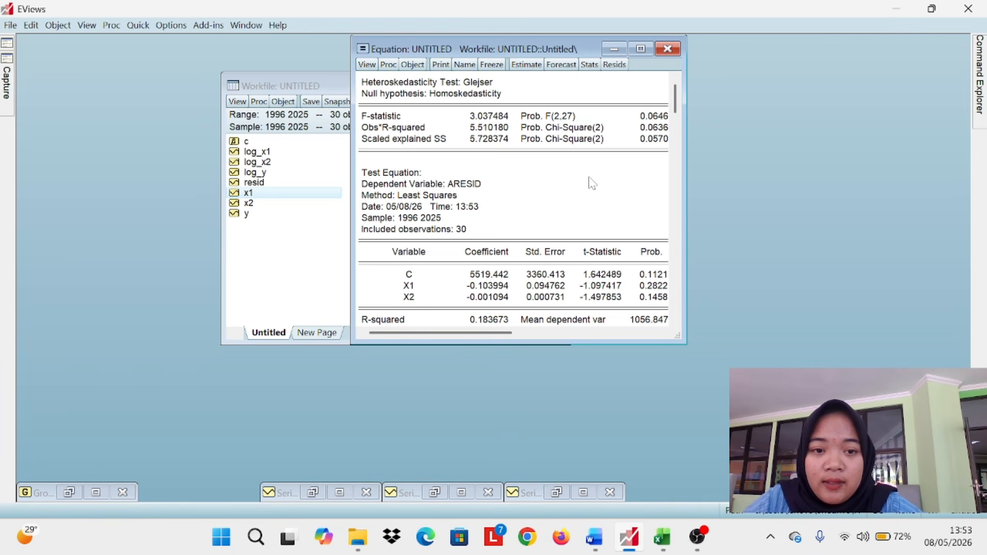
pyautogui.click(640, 50)
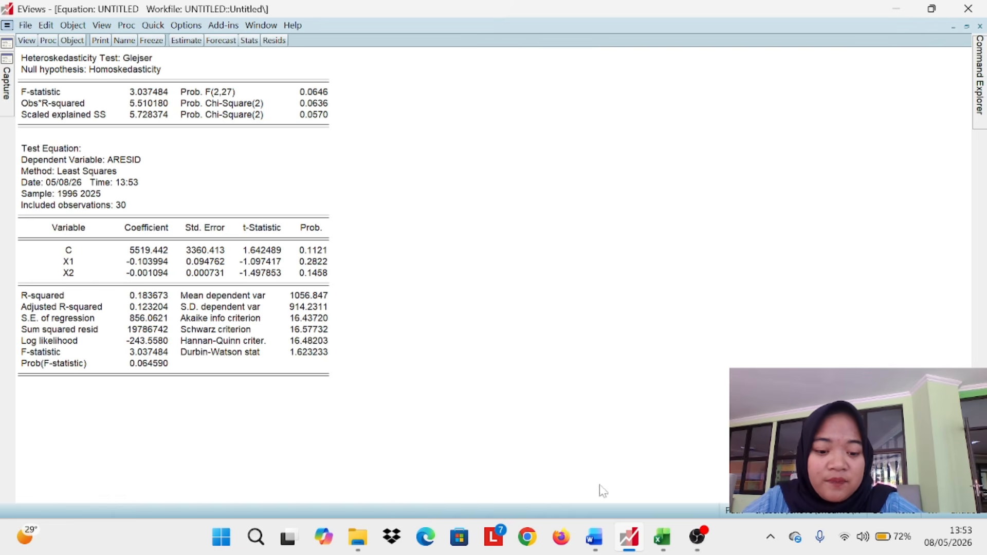
# Switch to Excel and compare the pasted Obs*R-squared result with the testing criteria on the uji hereroskedastisitas sheet.
pyautogui.click(662, 537)
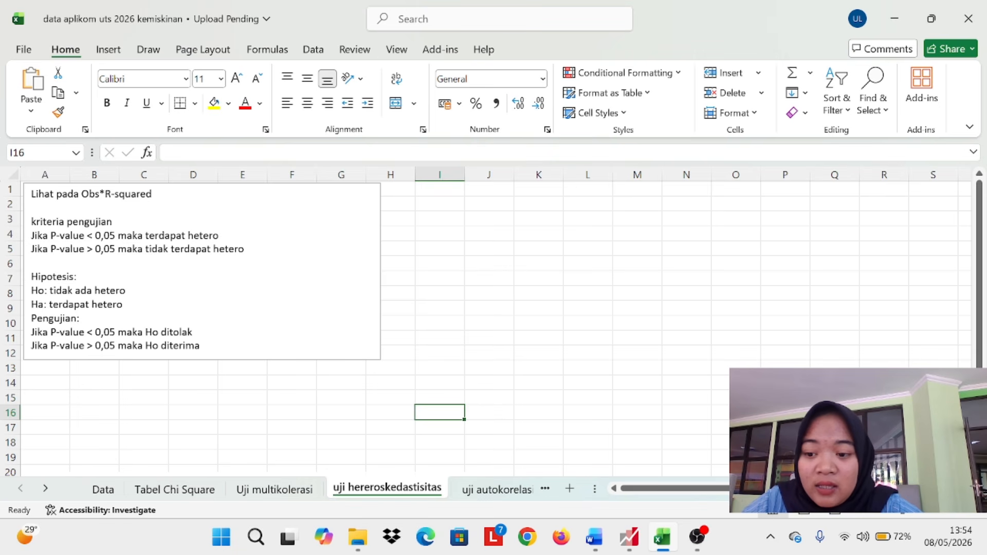
pyautogui.scroll(-4, 205, 314)
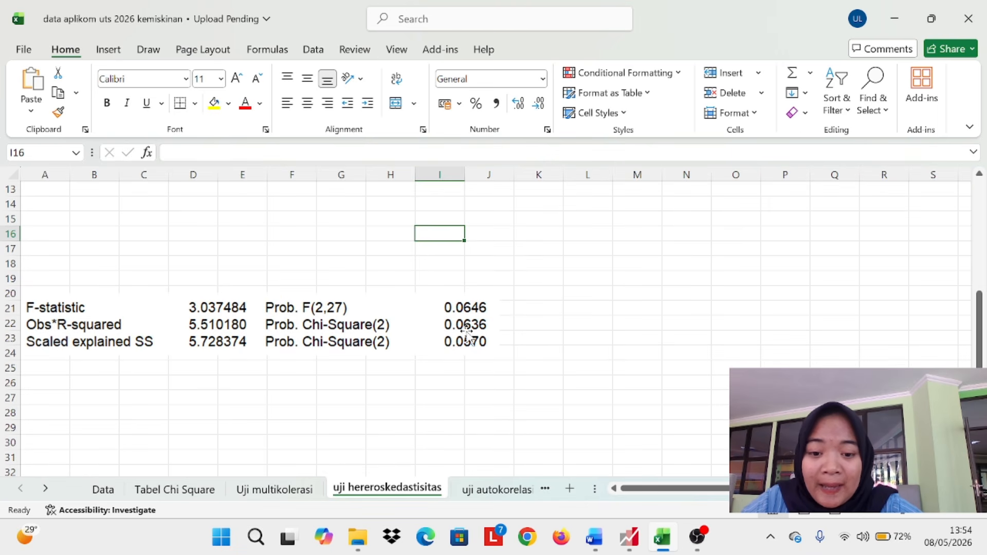
pyautogui.scroll(-5, 494, 327)
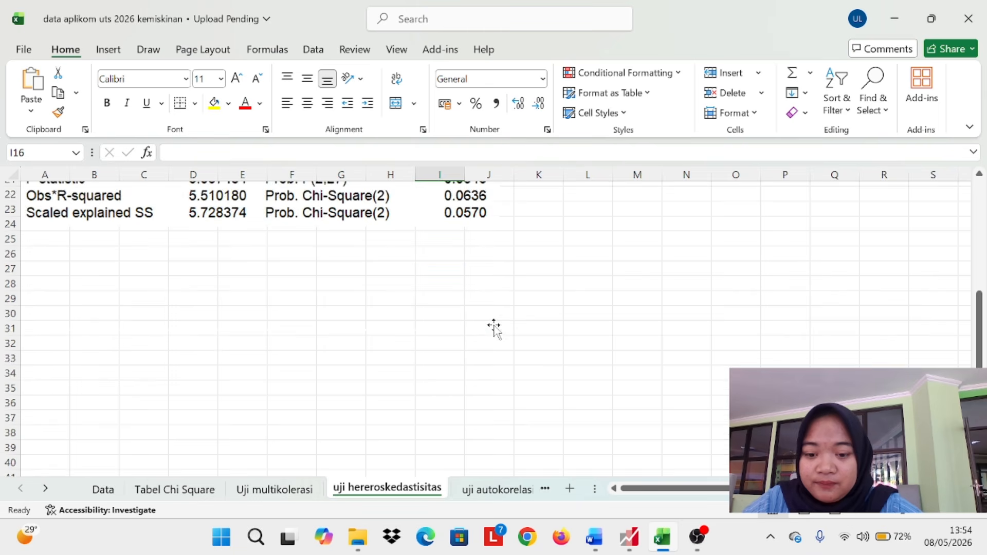
pyautogui.scroll(5, 494, 327)
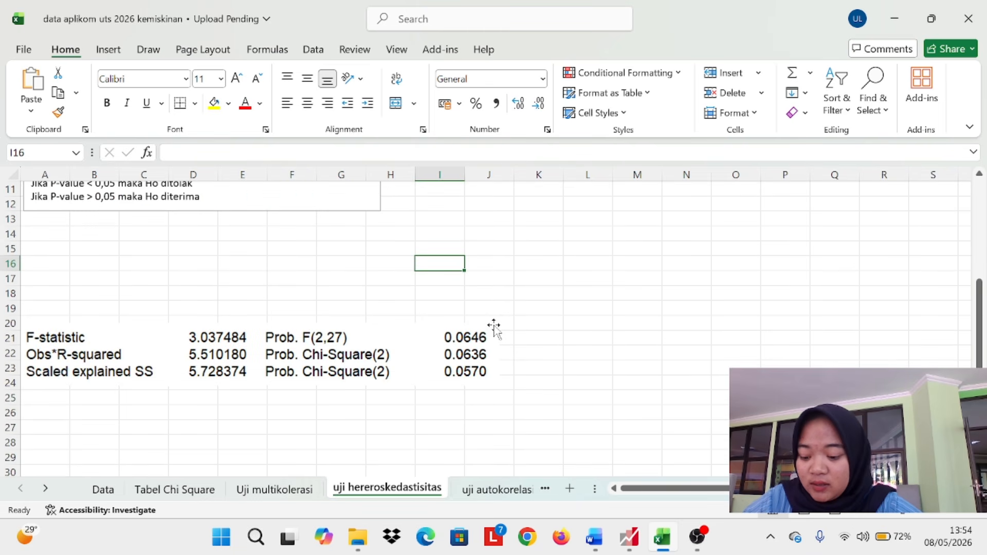
pyautogui.scroll(3, 434, 331)
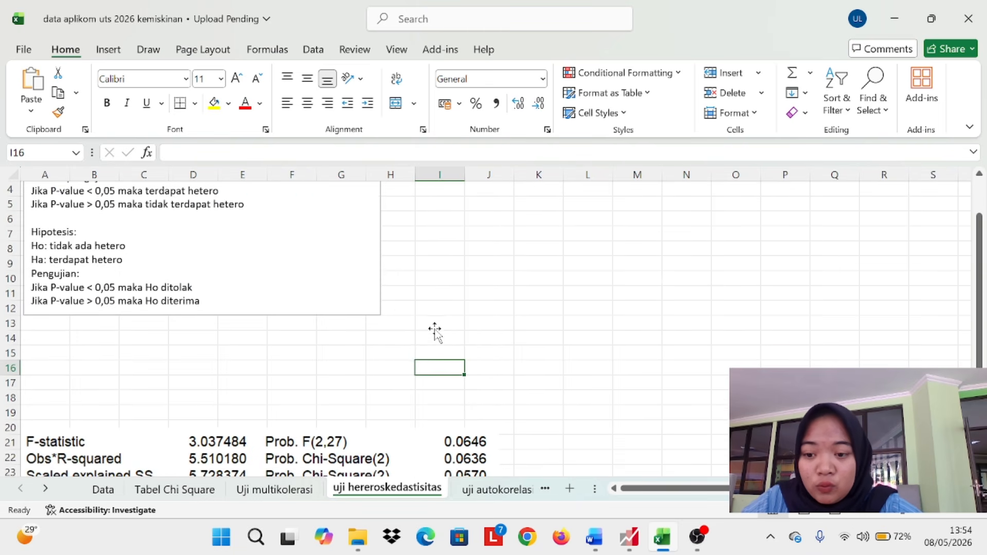
pyautogui.scroll(-3, 339, 344)
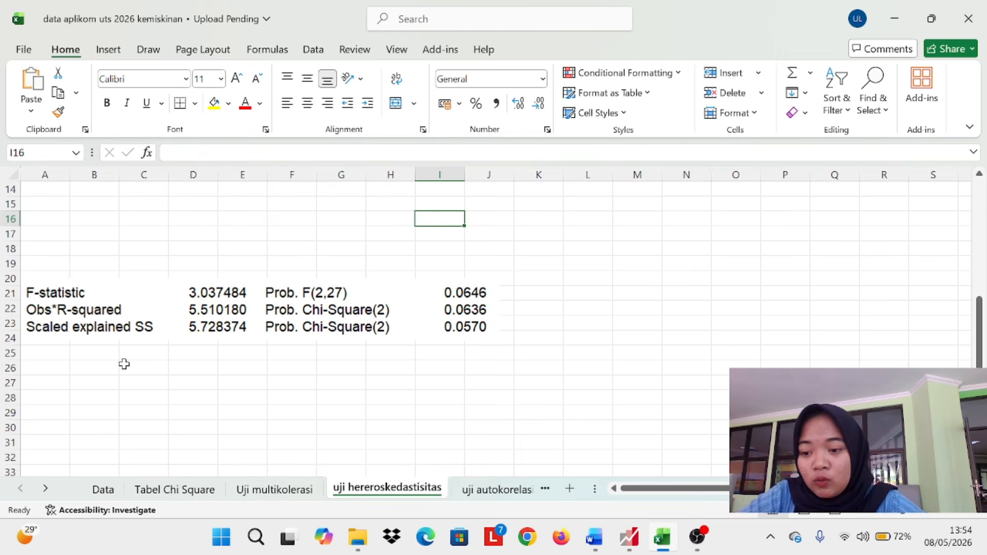
# Write the conclusion "nilai lebih besar dari 0,05 maka tidak terdapat hetero" in cell A25 and check it against the testing criteria.
pyautogui.click(52, 357)
pyautogui.write('n')
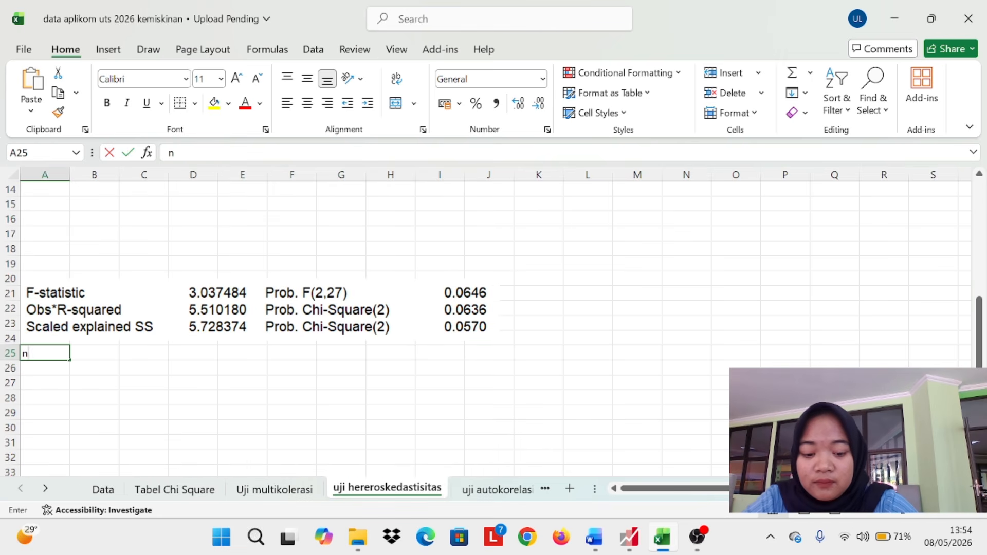
pyautogui.write('ilai le')
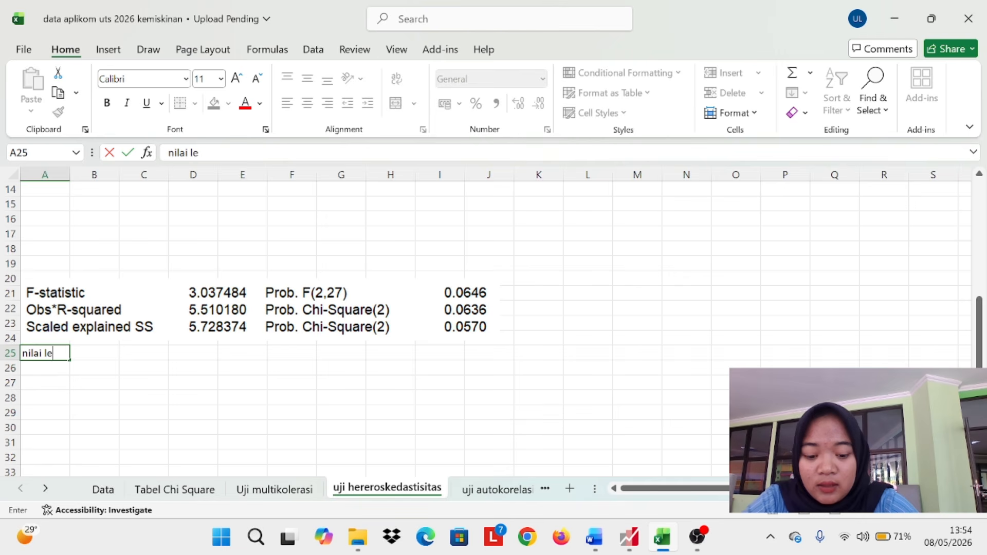
pyautogui.write('bih besar ')
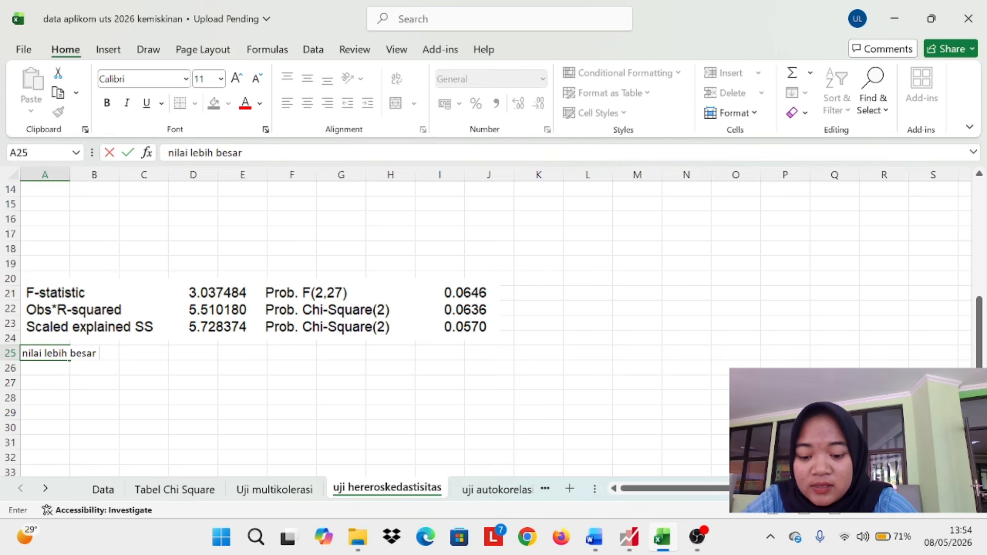
pyautogui.write('dari 0')
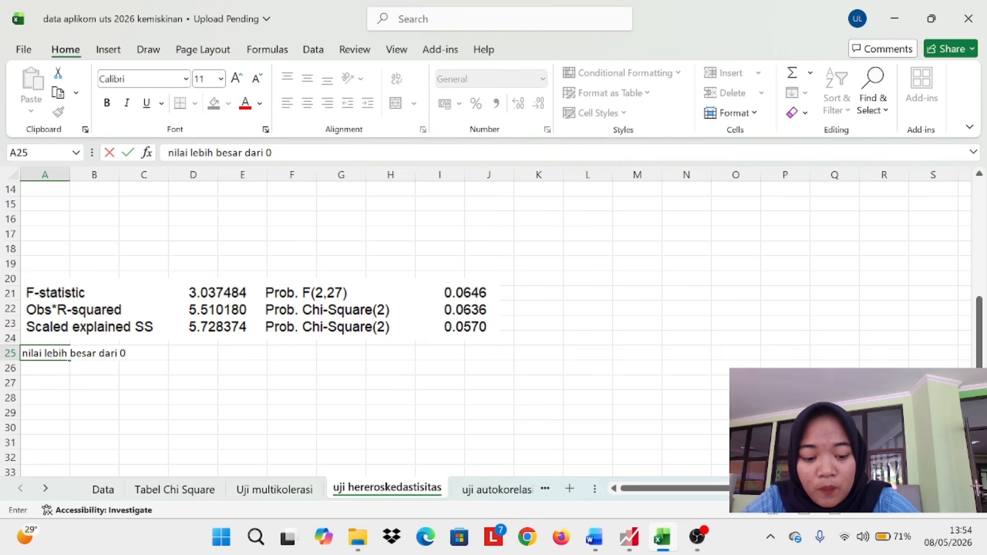
pyautogui.write(',05 mata')
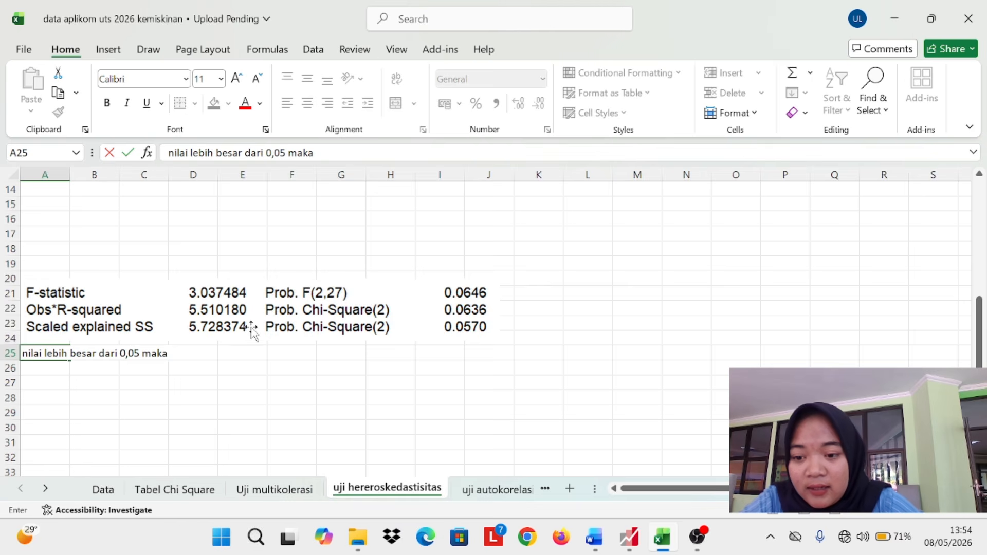
pyautogui.scroll(5, 252, 327)
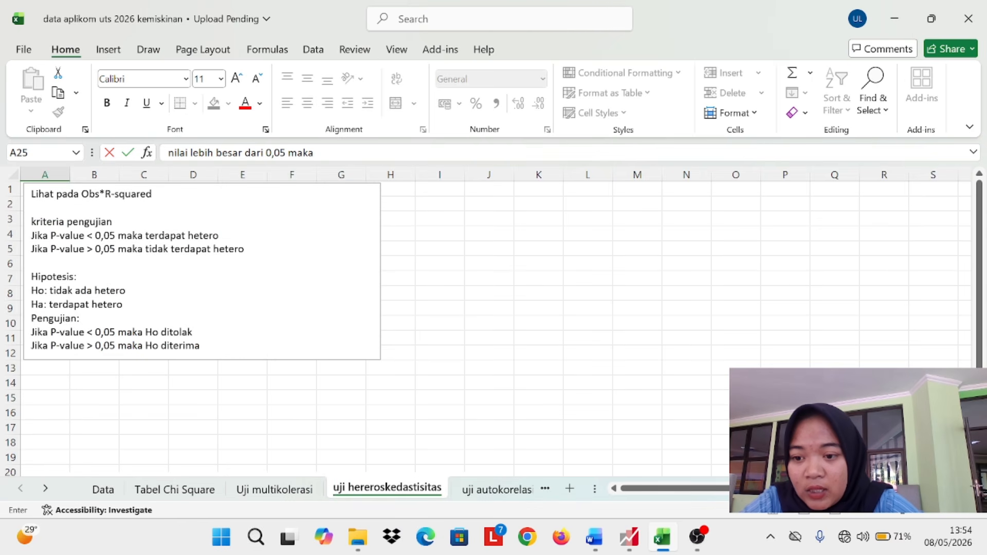
pyautogui.scroll(-8, 66, 204)
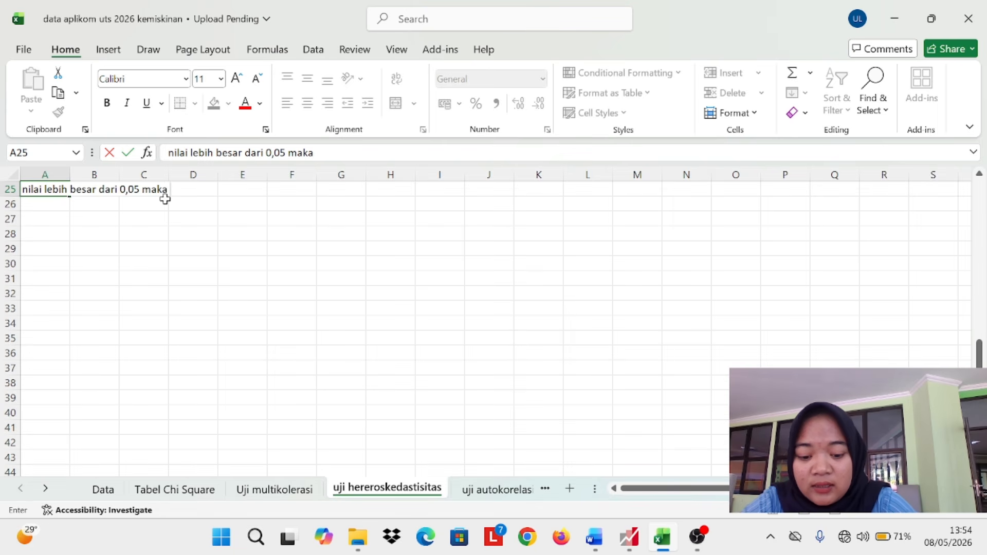
pyautogui.write('idak ter')
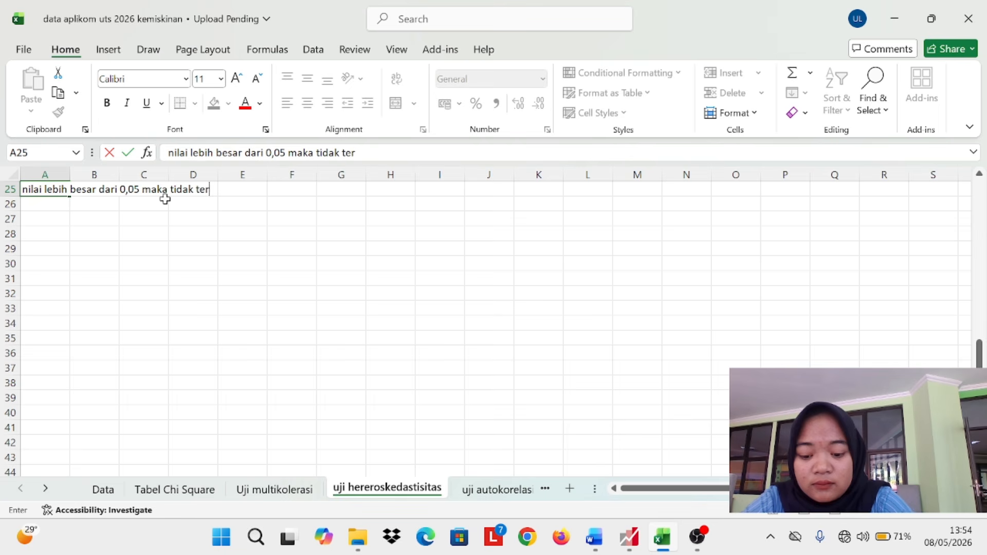
pyautogui.write('dapat hetero')
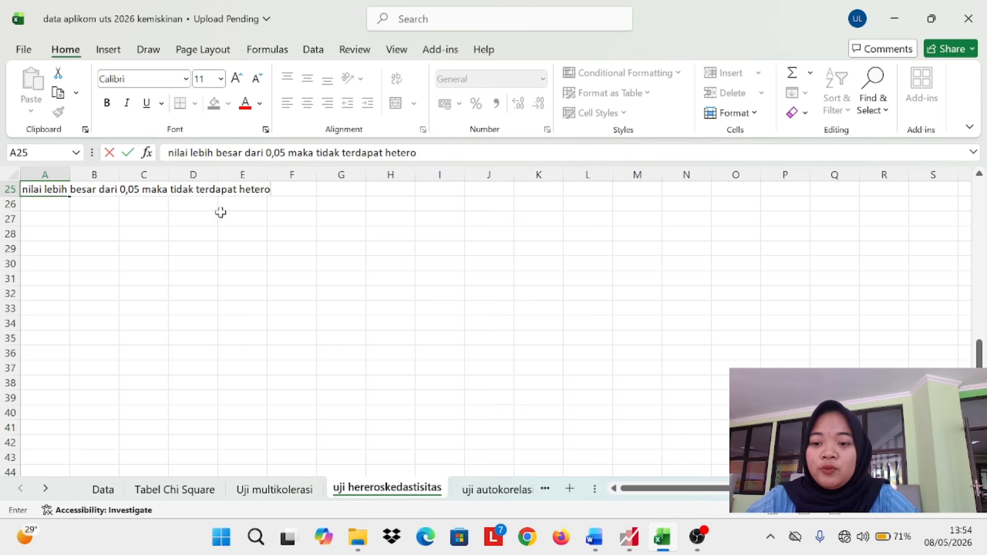
pyautogui.scroll(7, 232, 218)
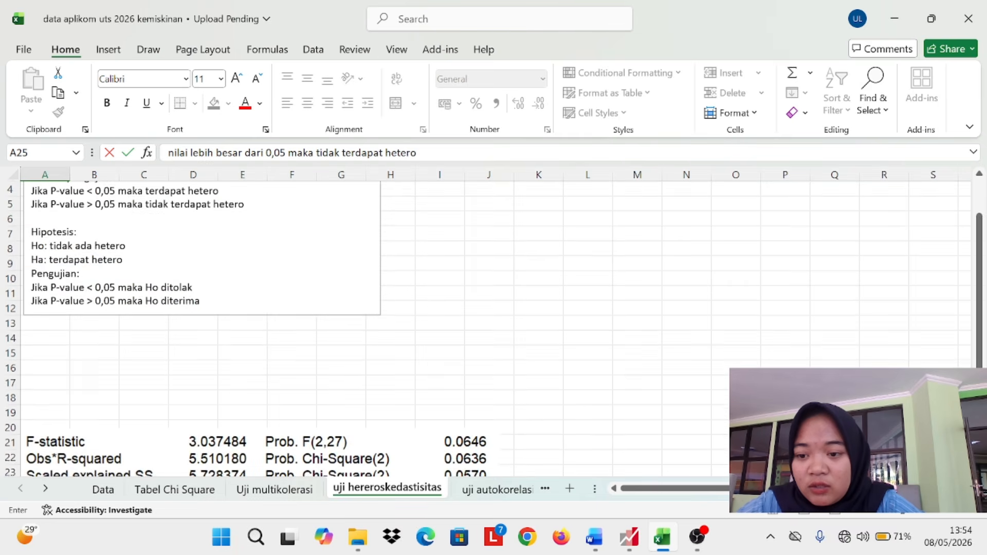
pyautogui.scroll(1, 335, 315)
pyautogui.scroll(-4, 335, 314)
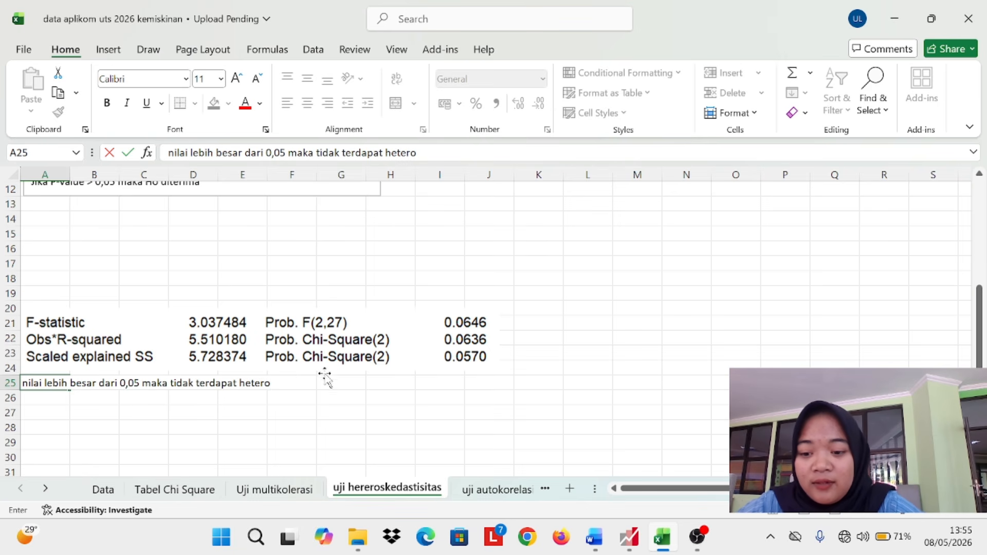
pyautogui.scroll(3, 472, 356)
pyautogui.scroll(2, 472, 356)
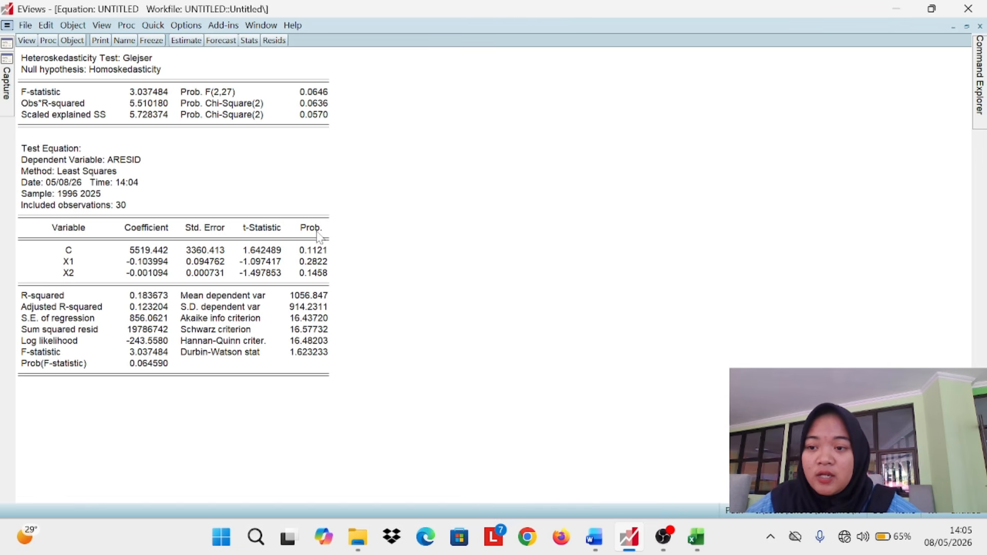
# In EViews, run the Serial Correlation LM test on the equation with 2 lags included.
pyautogui.click(28, 41)
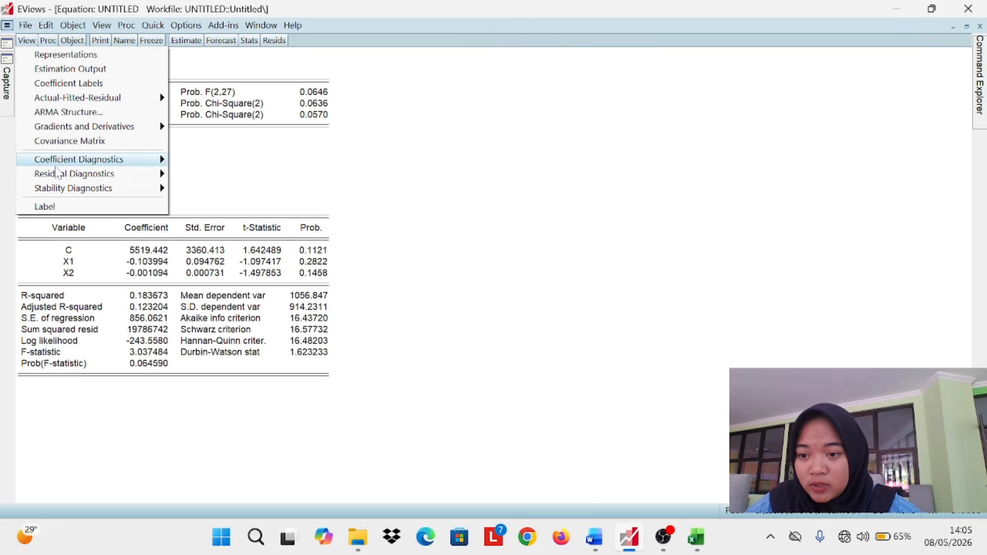
pyautogui.moveTo(58, 176)
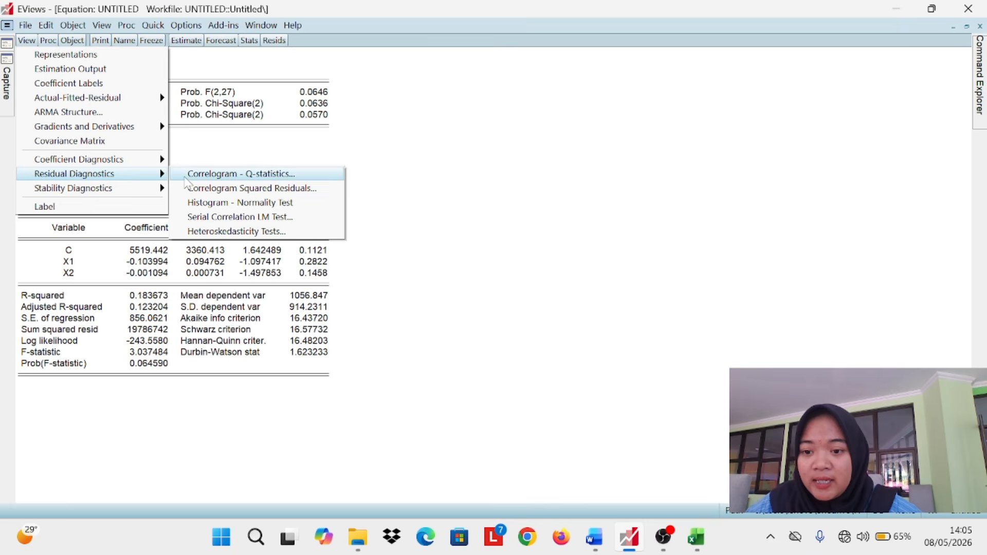
pyautogui.click(198, 217)
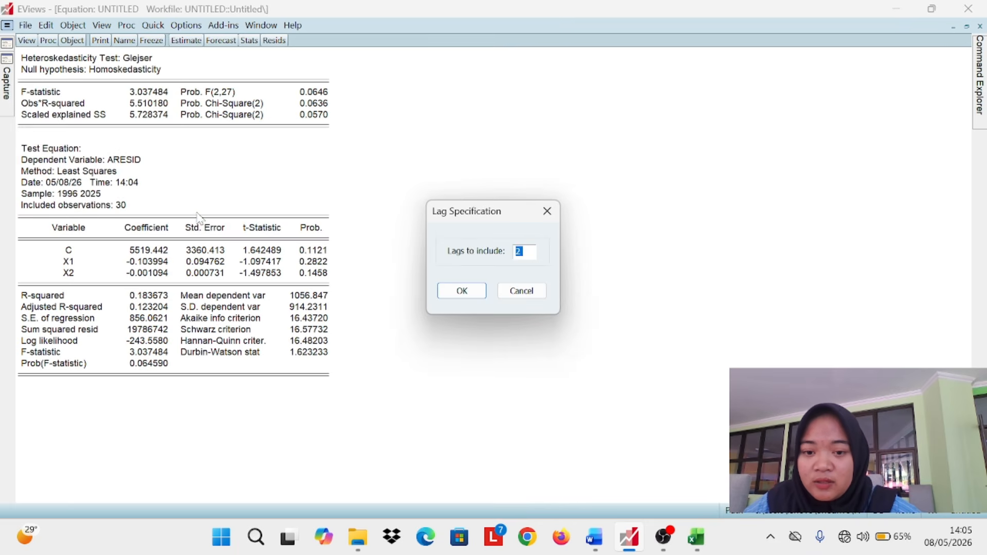
pyautogui.click(477, 292)
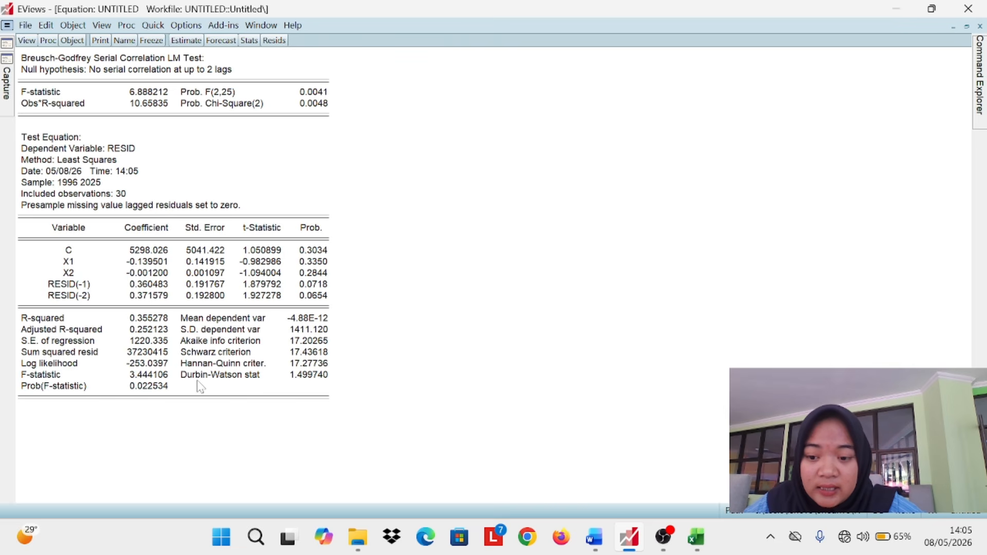
# Switch to Excel and examine the Durbin table for k = 2 alongside the pasted LM test output on the uji autokorelasi sheet.
pyautogui.click(696, 537)
pyautogui.scroll(-5, 566, 329)
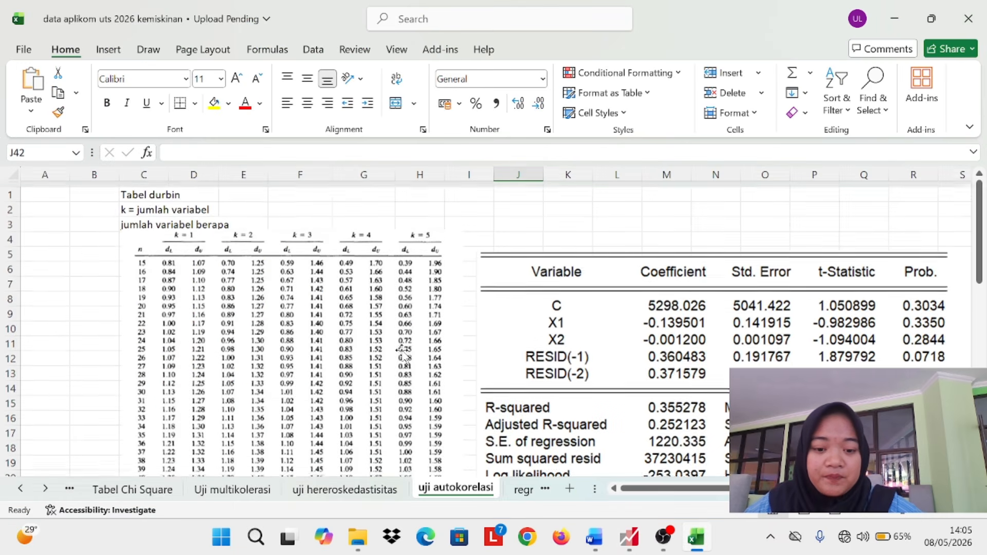
pyautogui.hscroll(1, 570, 349)
pyautogui.scroll(-1, 579, 380)
pyautogui.hscroll(1, 580, 380)
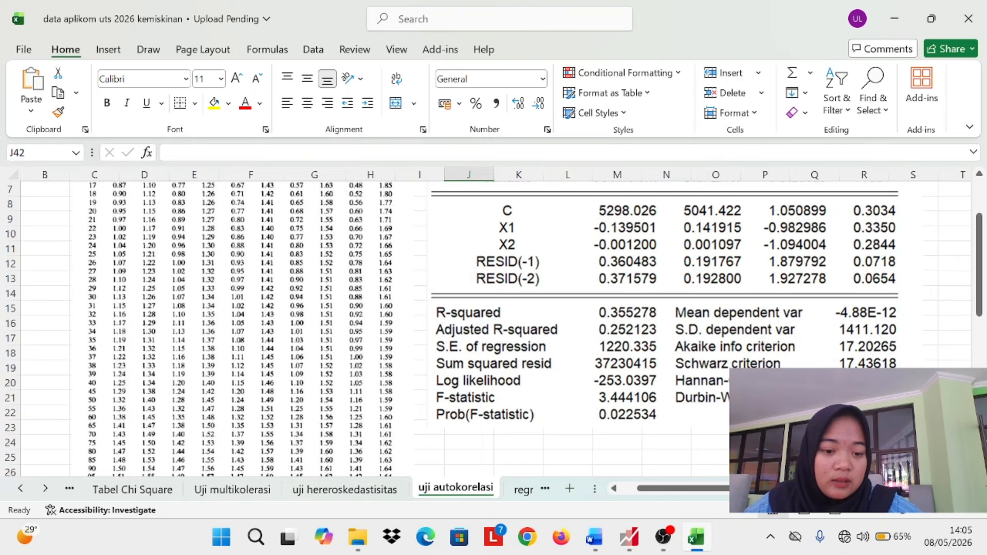
pyautogui.scroll(3, 579, 380)
pyautogui.scroll(1, 399, 347)
pyautogui.hscroll(-1, 398, 347)
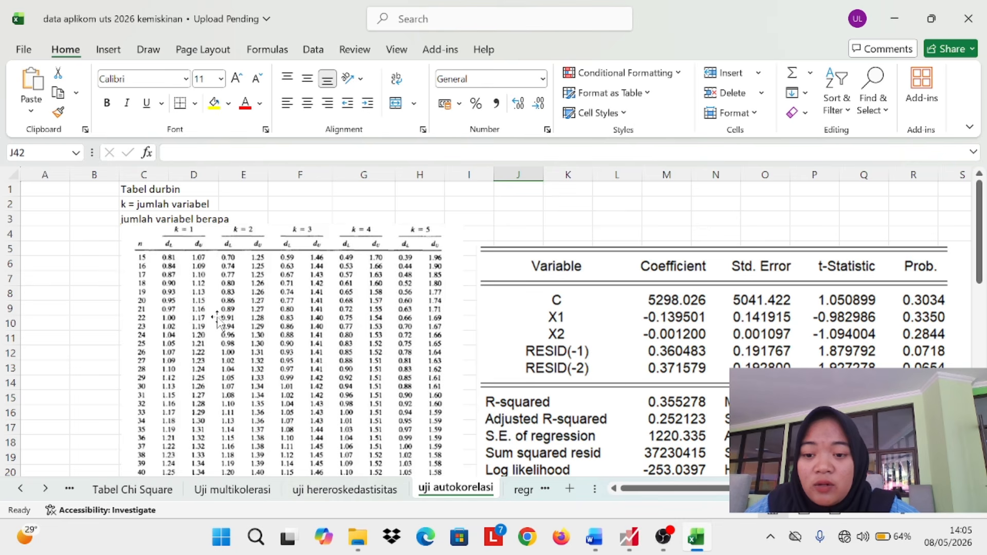
pyautogui.scroll(-2, 218, 322)
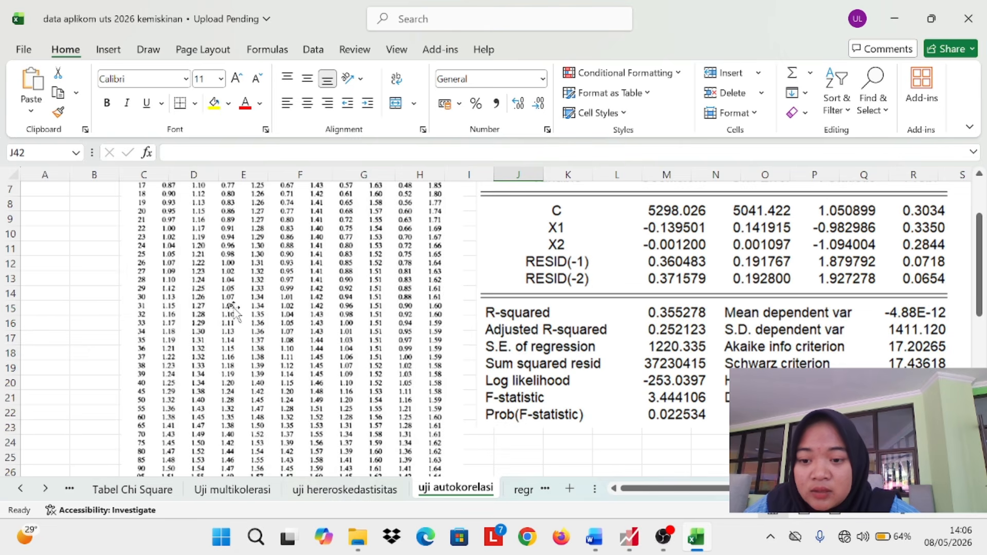
pyautogui.scroll(2, 232, 312)
pyautogui.scroll(-2, 232, 312)
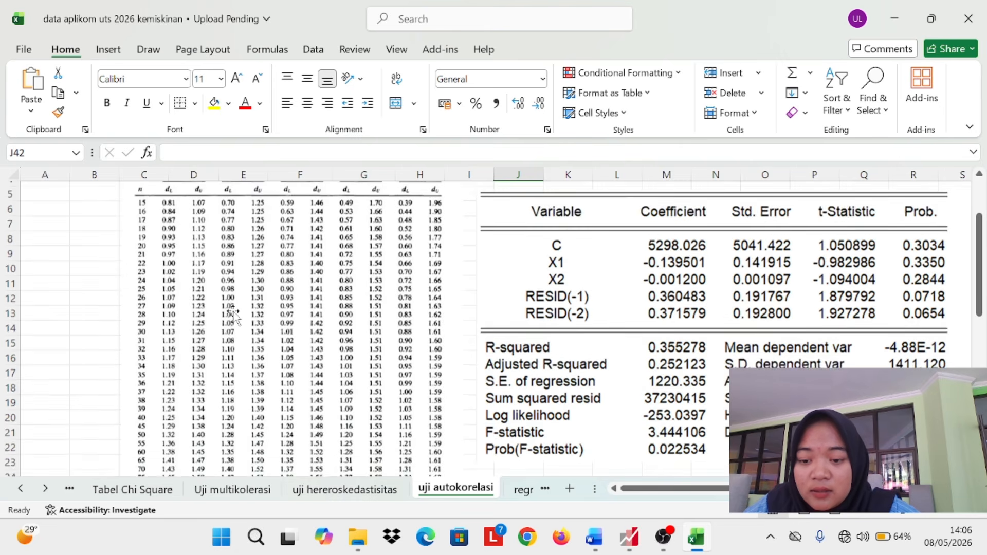
pyautogui.scroll(2, 233, 312)
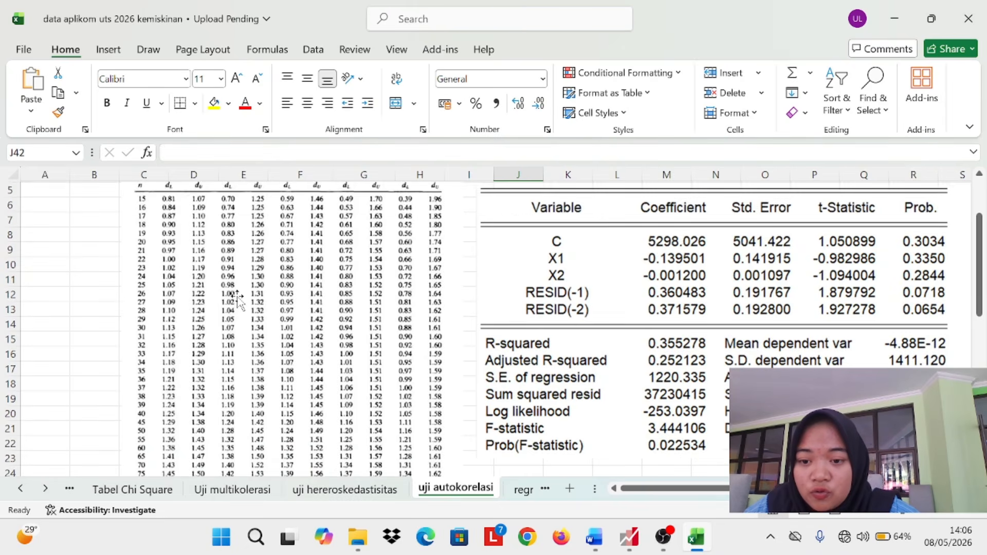
pyautogui.scroll(-3, 237, 300)
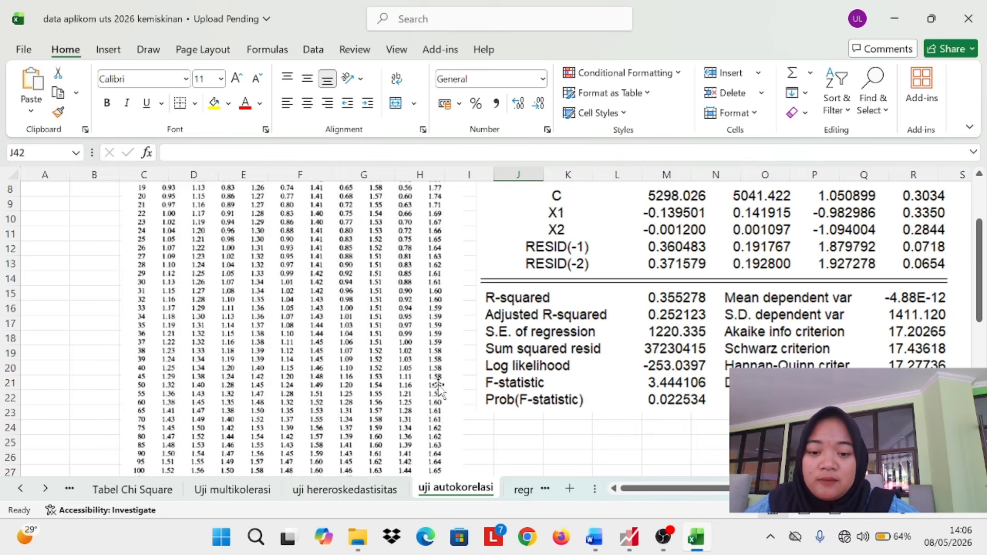
# Review the Durbin-Watson decision diagram, its dl and du bounds, the testing criteria and the Durbin-Watson stat in the pasted output.
pyautogui.scroll(-6, 438, 389)
pyautogui.scroll(-3, 438, 390)
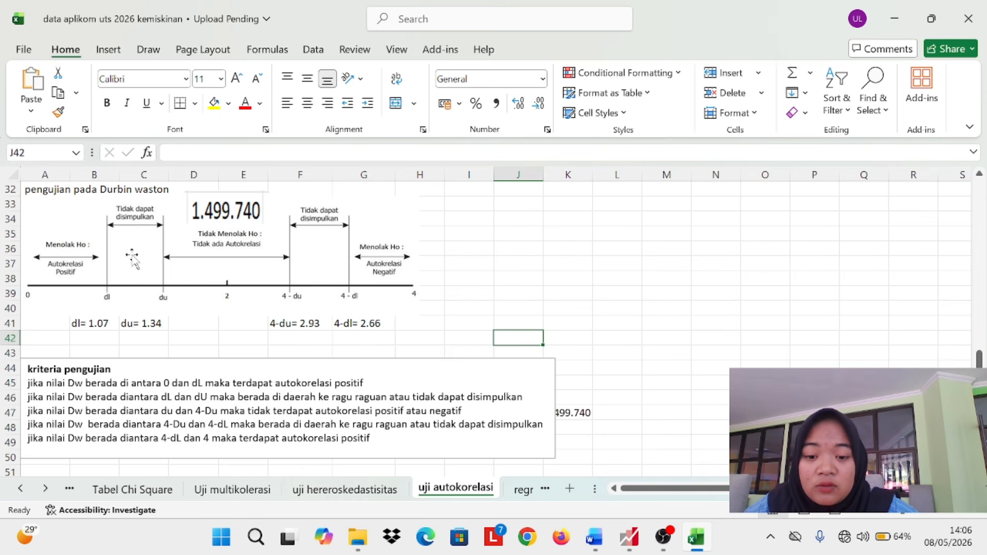
pyautogui.scroll(-1, 150, 300)
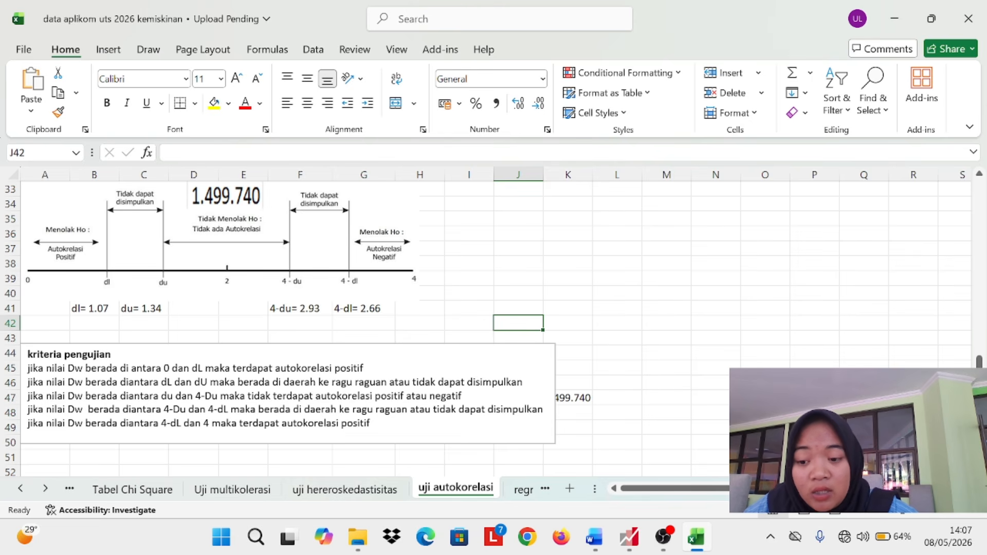
pyautogui.scroll(-1, 486, 329)
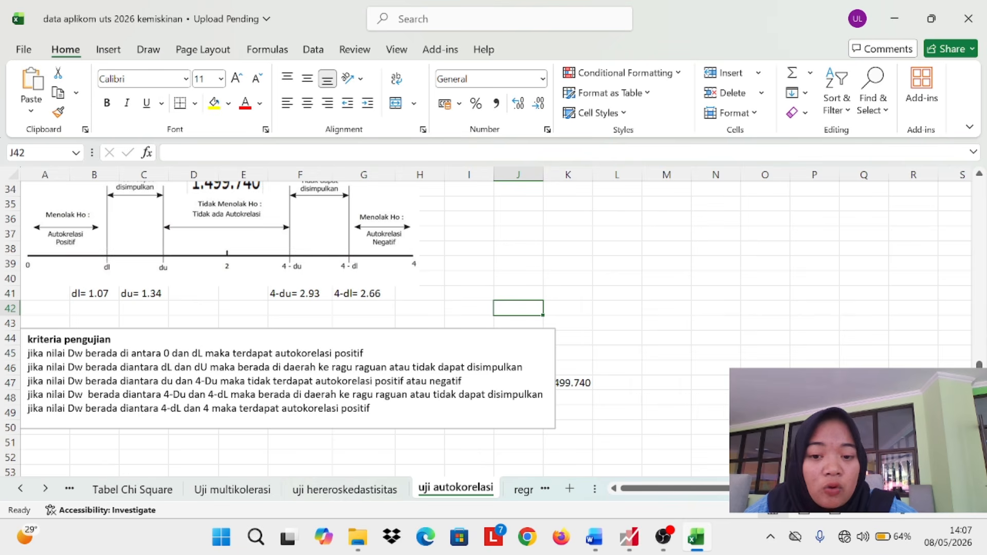
pyautogui.scroll(6, 714, 350)
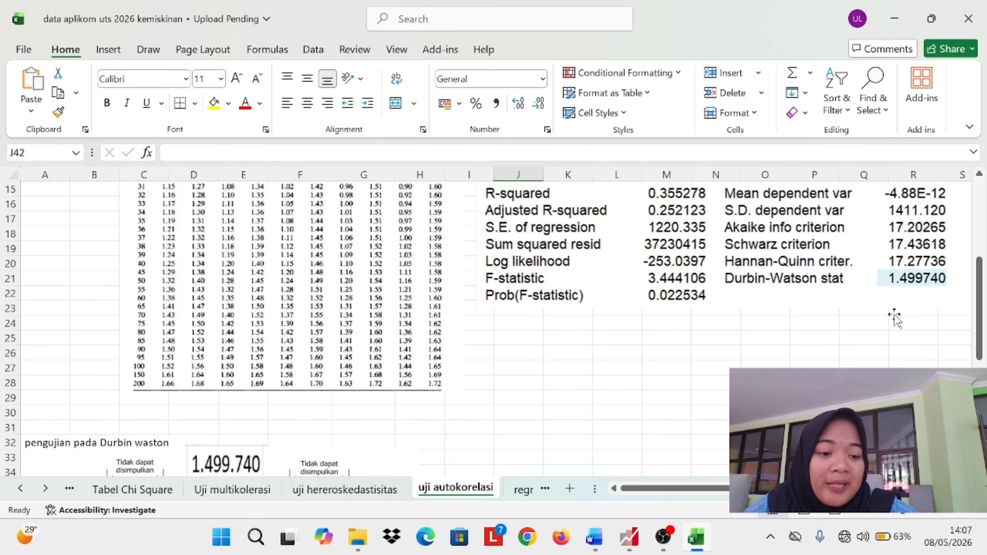
# Move the picture of the Durbin-Watson value below the diagram's number line, between the du and 4-du values in row 41.
pyautogui.scroll(-3, 895, 316)
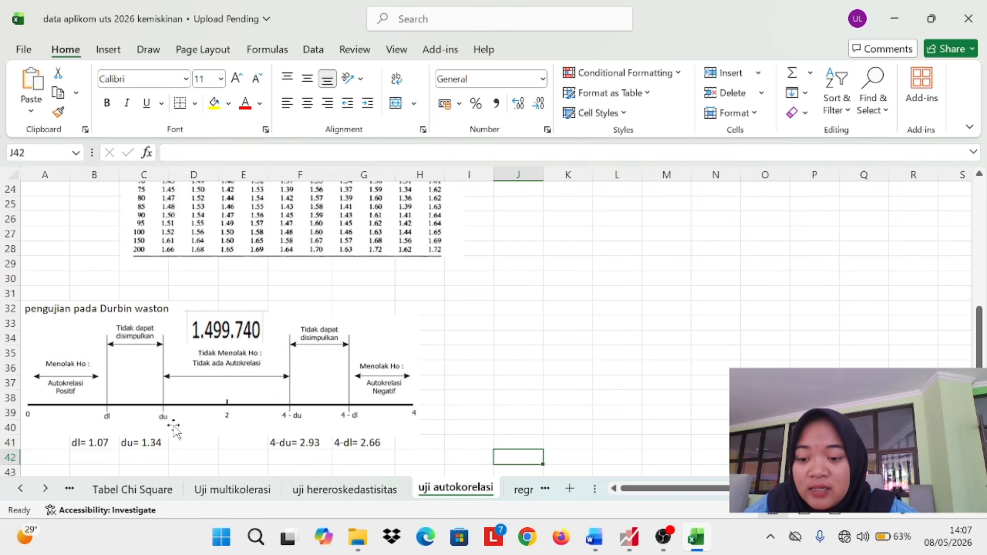
pyautogui.scroll(-1, 229, 412)
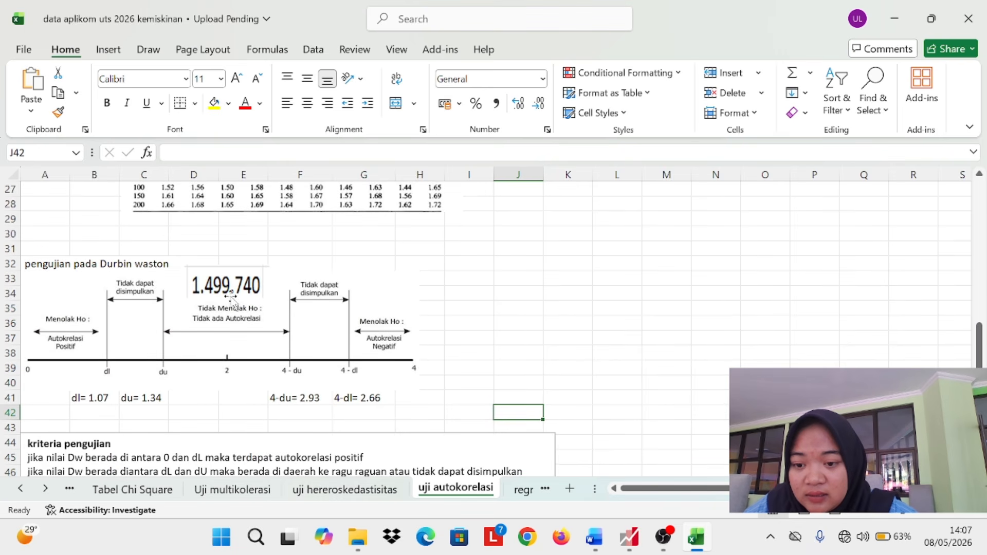
pyautogui.moveTo(245, 286); pyautogui.dragTo(243, 396)
pyautogui.scroll(-2, 243, 396)
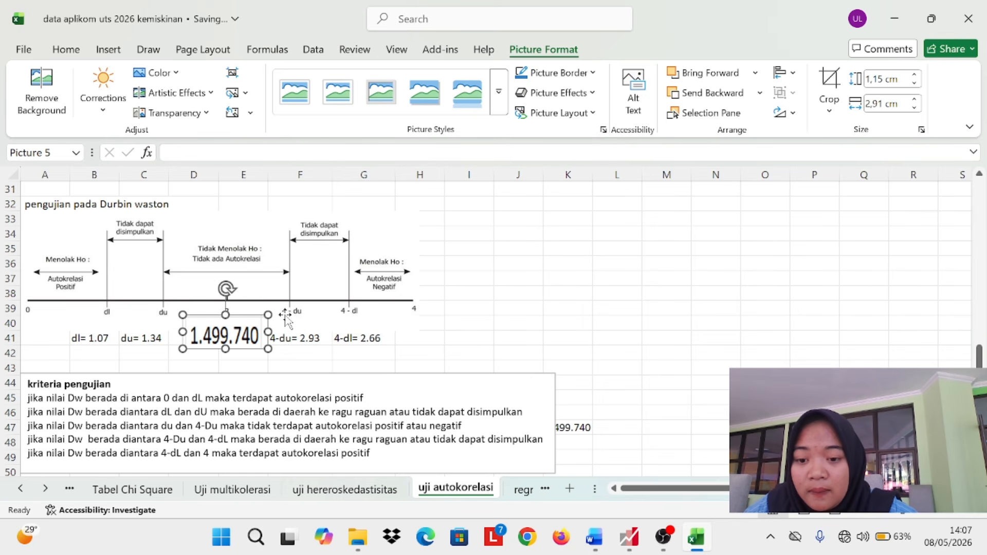
# Compare the placed Durbin-Watson value with the autocorrelation criteria, the Durbin table and the pasted test output.
pyautogui.scroll(-1, 291, 322)
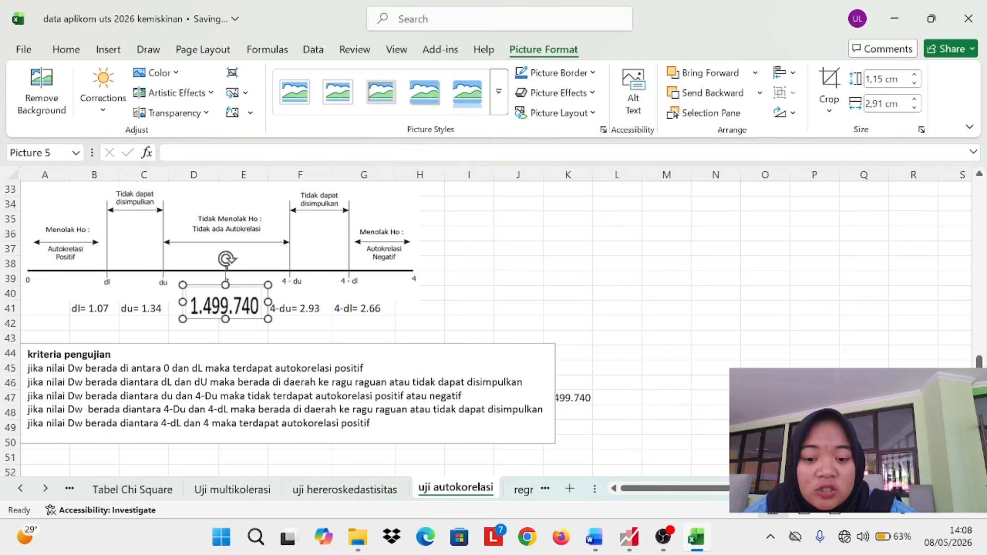
pyautogui.scroll(-3, 358, 406)
pyautogui.scroll(9, 358, 406)
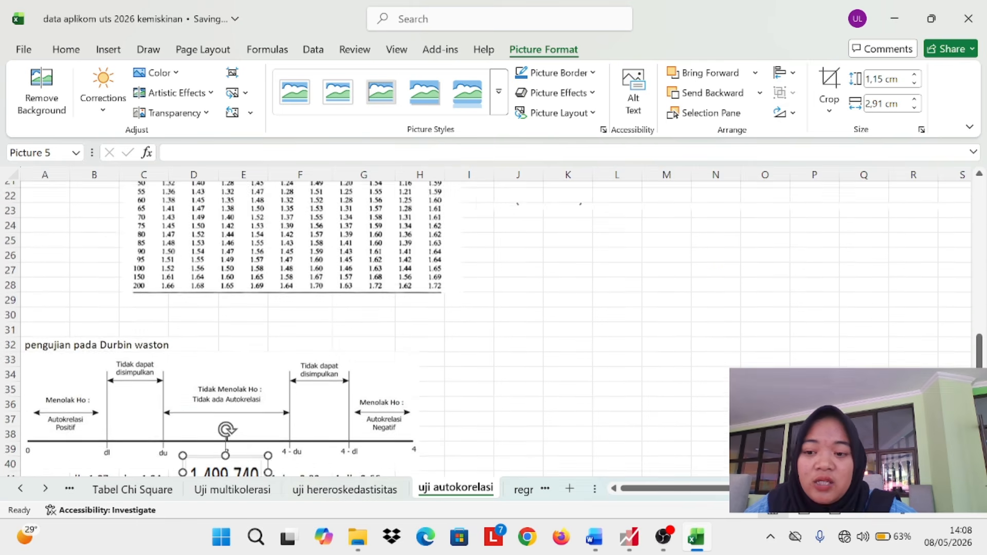
pyautogui.scroll(6, 358, 406)
pyautogui.scroll(-8, 358, 406)
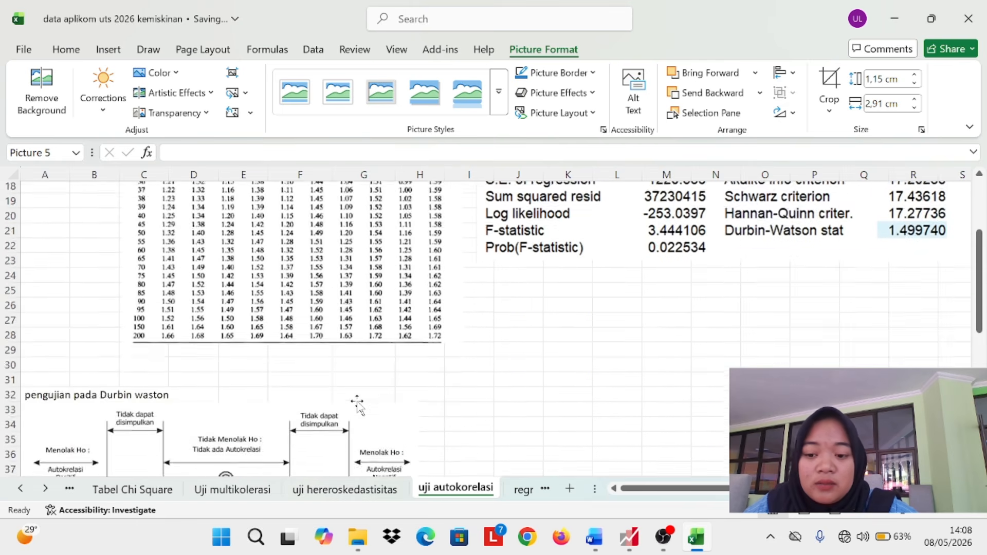
pyautogui.scroll(-1, 358, 407)
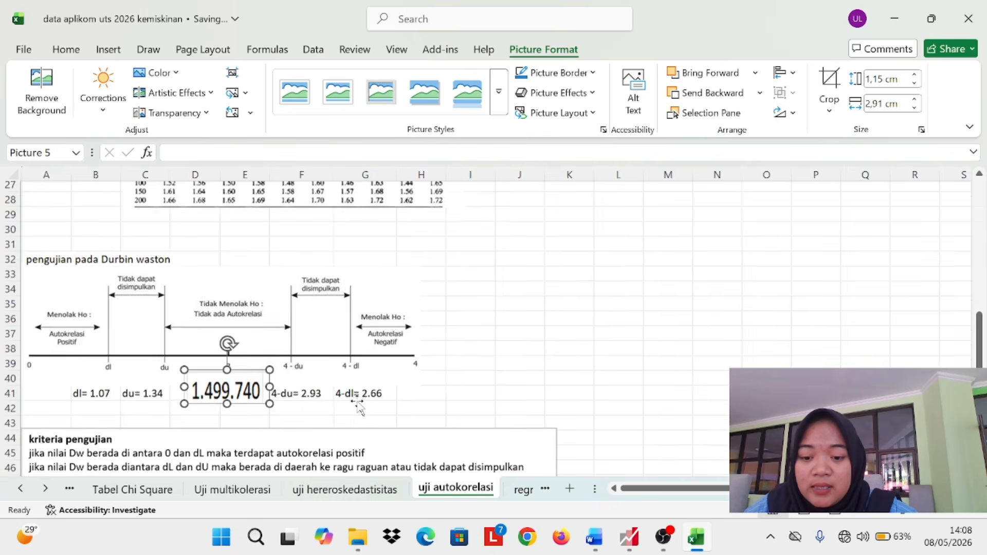
pyautogui.scroll(-1, 315, 410)
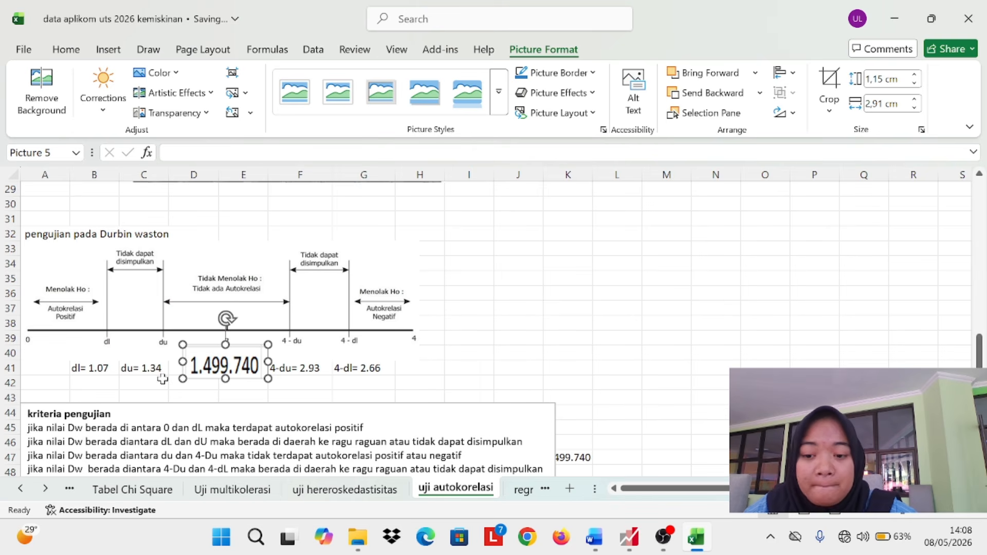
# Recheck the placed Durbin-Watson value between du and 4-du against the Durbin table, the pasted test output and the kriteria pengujian.
pyautogui.scroll(2, 230, 366)
pyautogui.scroll(-2, 230, 366)
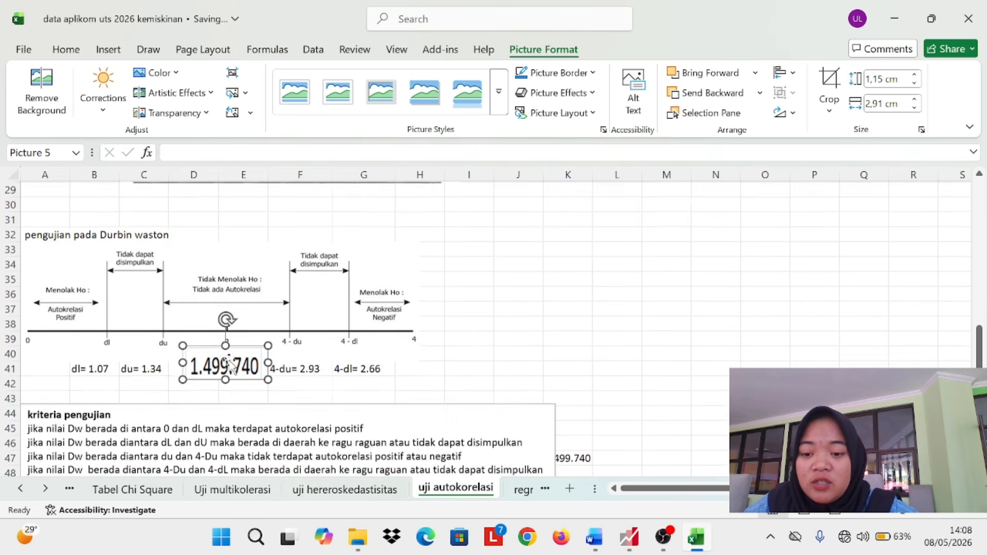
pyautogui.scroll(9, 268, 344)
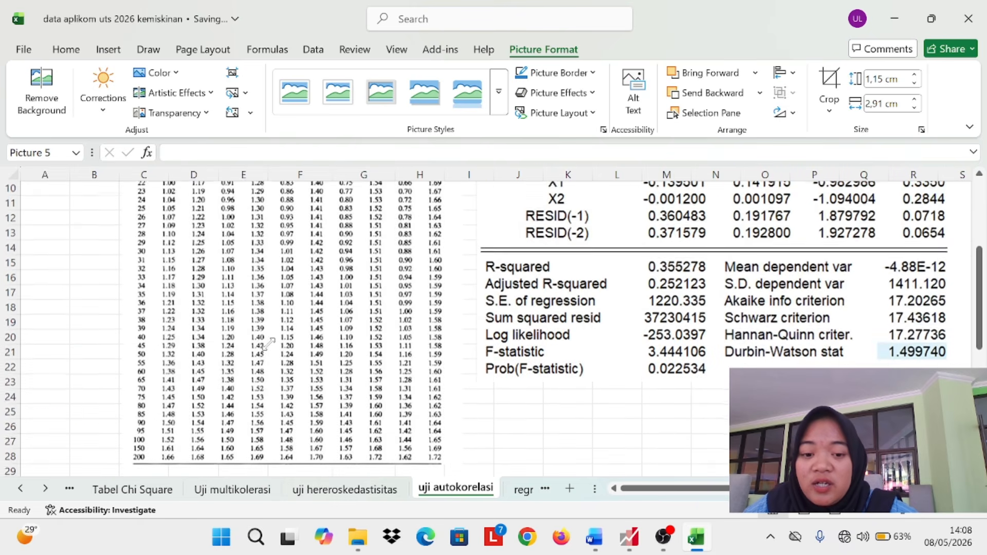
pyautogui.scroll(-10, 268, 344)
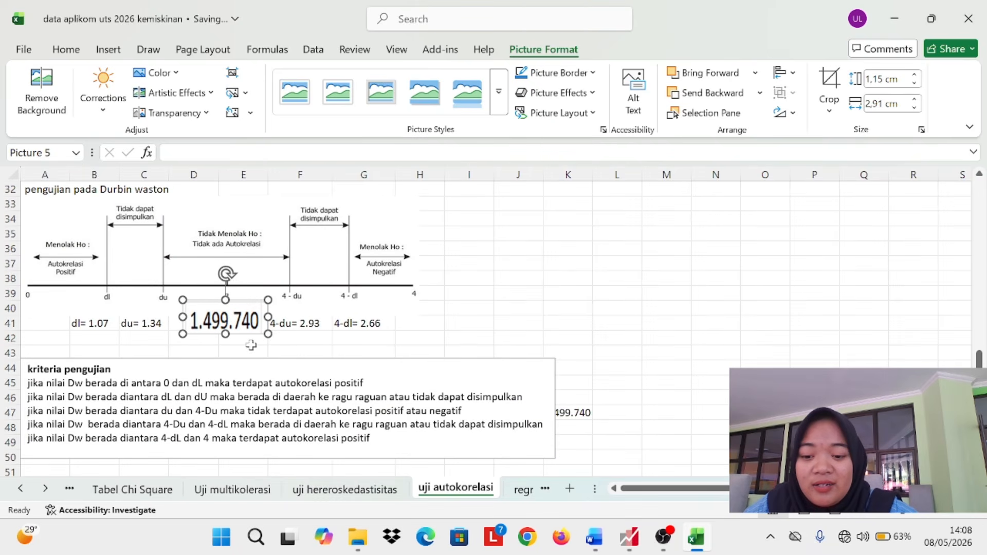
pyautogui.scroll(3, 251, 343)
pyautogui.scroll(8, 252, 343)
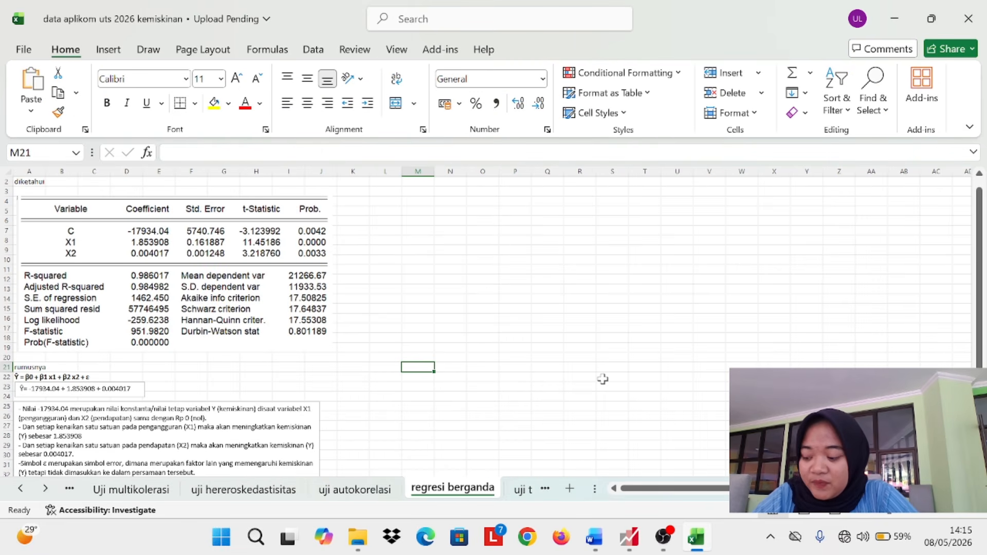
# On the regresi berganda sheet, examine the pasted regression output and match its coefficients with the multiple regression equation under rumusnya.
pyautogui.click(162, 271)
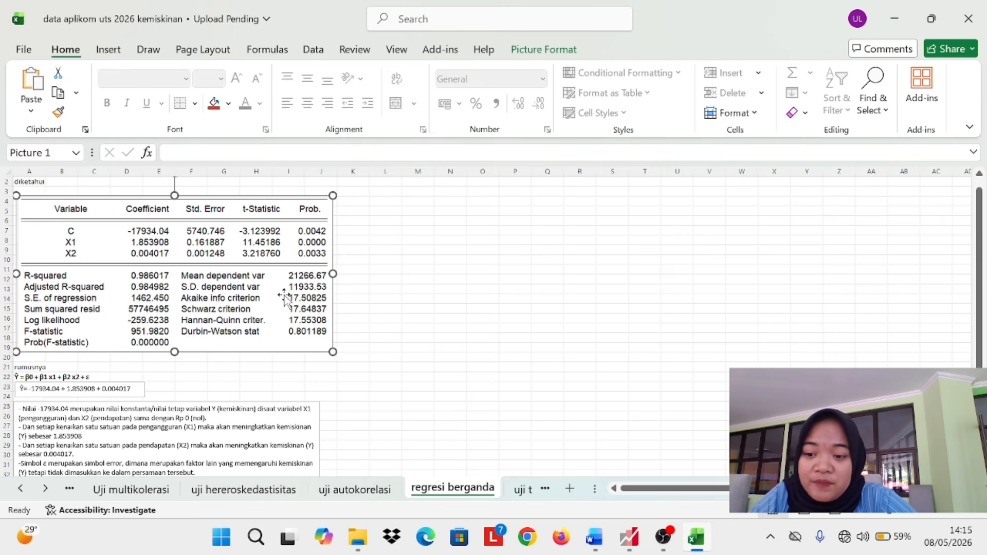
pyautogui.scroll(-1, 285, 296)
pyautogui.scroll(1, 284, 296)
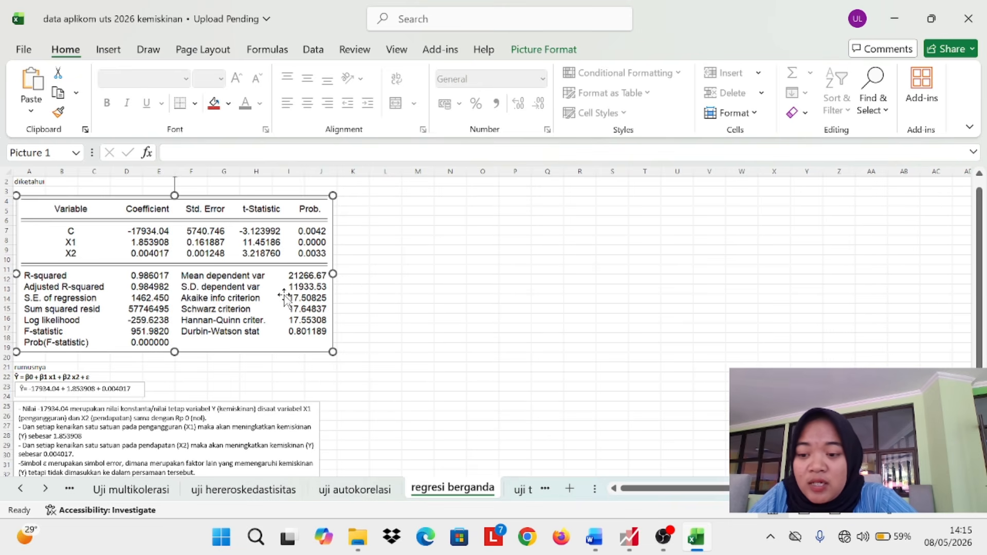
pyautogui.scroll(-2, 284, 296)
pyautogui.scroll(-1, 285, 297)
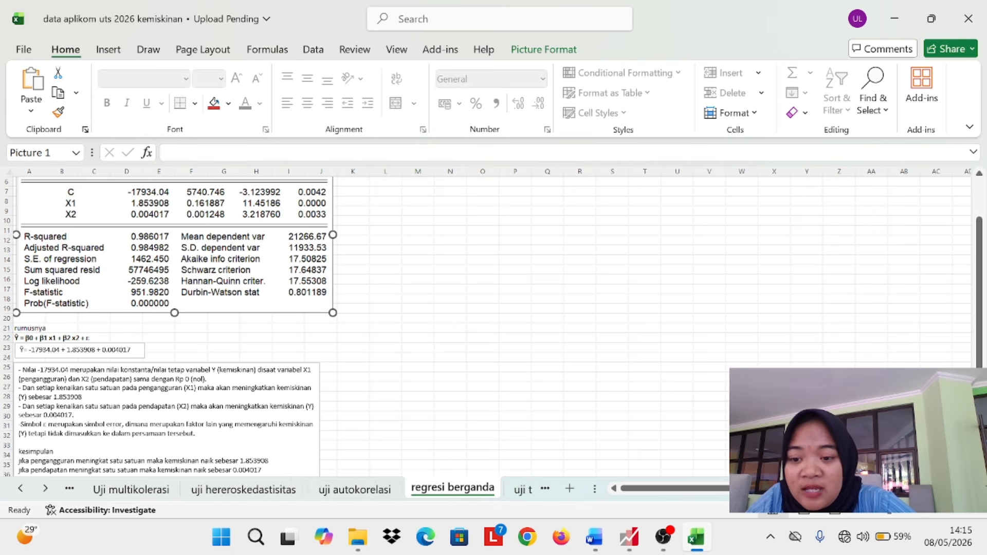
pyautogui.scroll(-1, 175, 329)
pyautogui.scroll(3, 175, 329)
pyautogui.hscroll(-1, 175, 329)
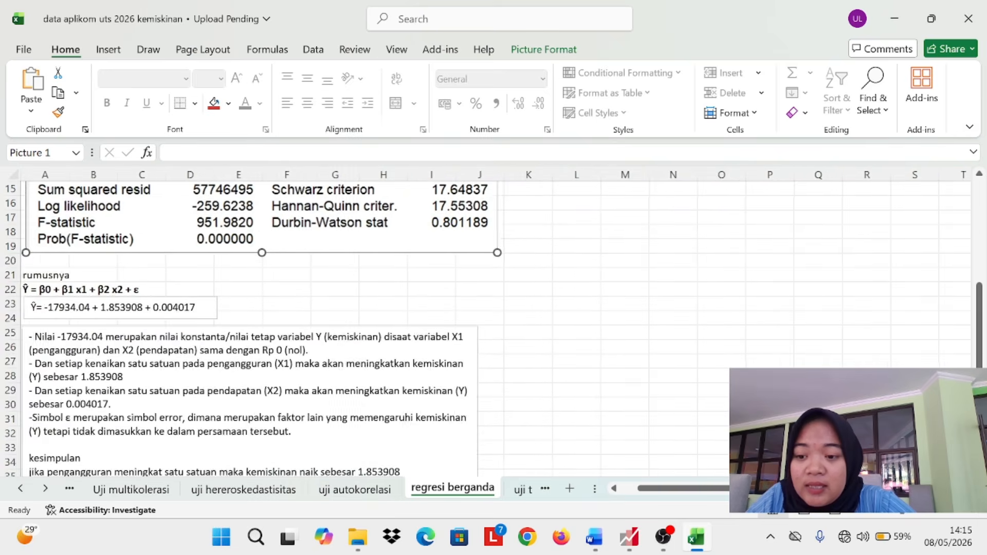
pyautogui.scroll(2, 105, 360)
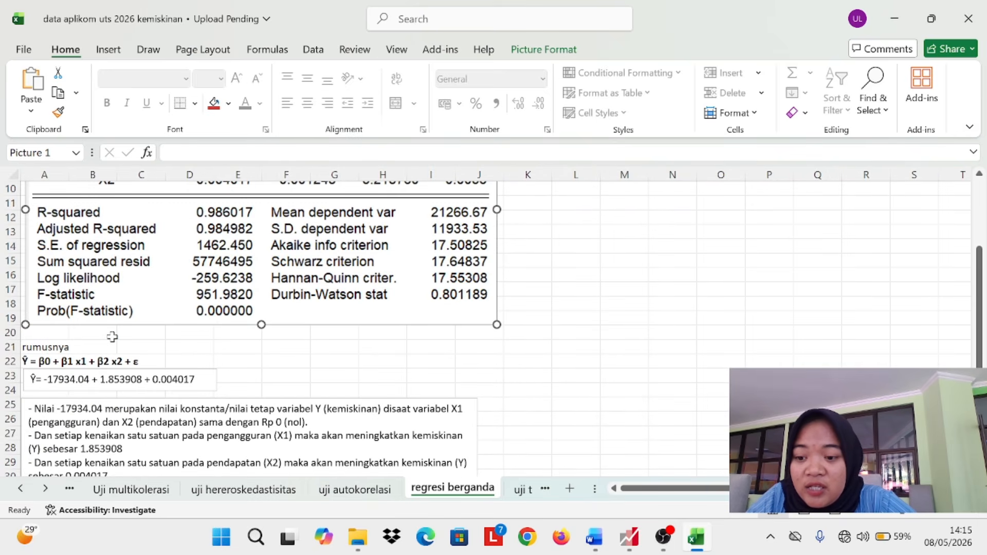
pyautogui.scroll(2, 112, 337)
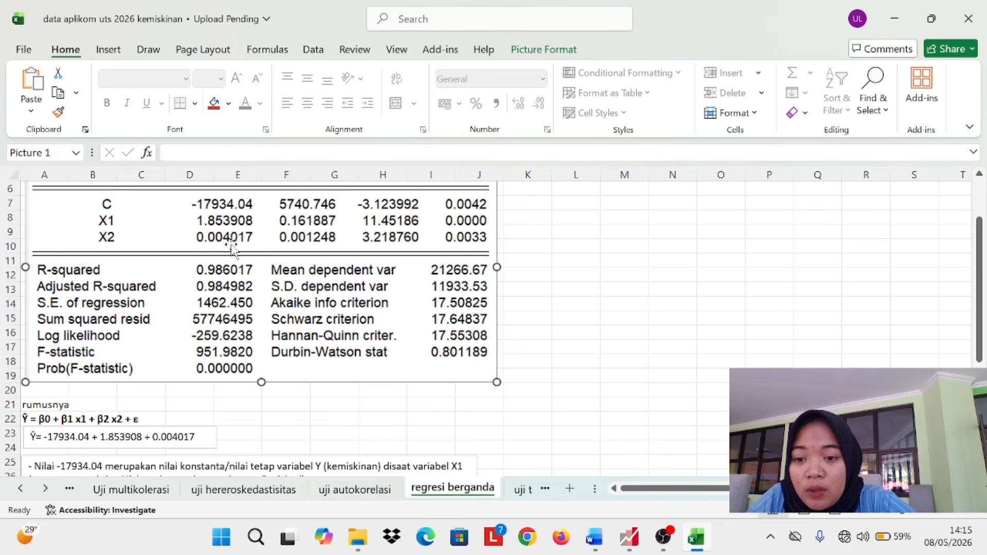
pyautogui.scroll(-2, 236, 247)
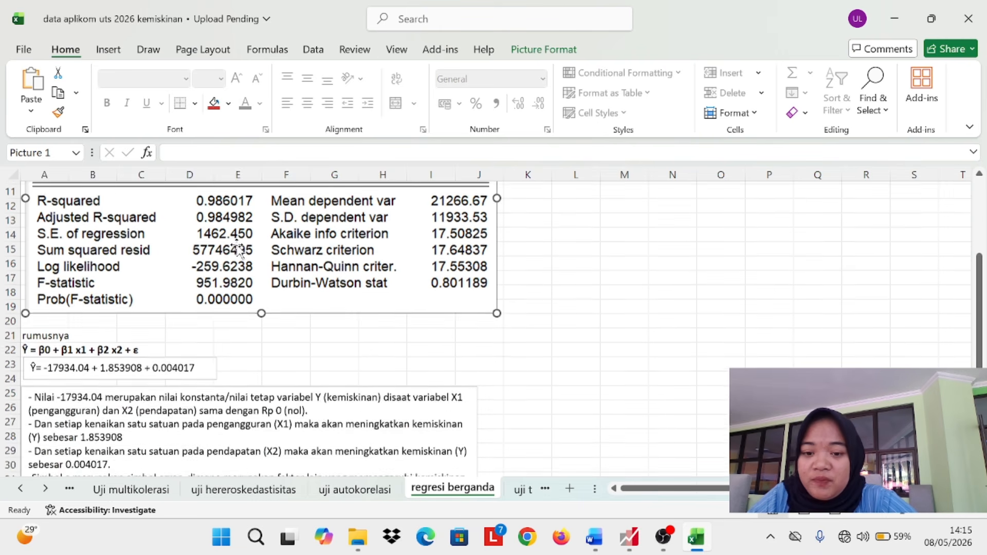
pyautogui.scroll(2, 236, 247)
pyautogui.keyDown('ctrl'); pyautogui.scroll(-1, 236, 247); pyautogui.keyUp('ctrl')
pyautogui.scroll(2, 238, 246)
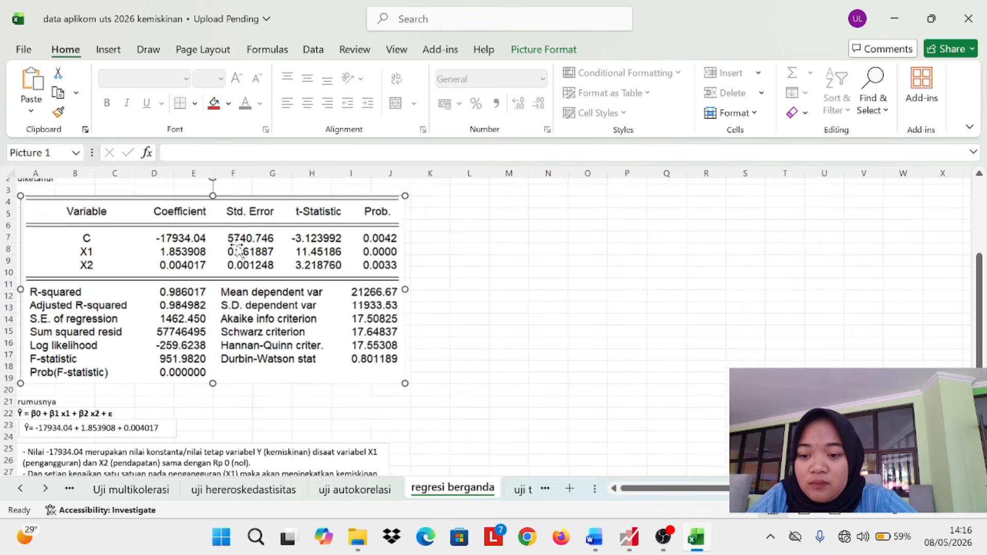
# Read the interpretations of the constant and the X1 and X2 coefficients alongside the regression output.
pyautogui.scroll(-2, 304, 267)
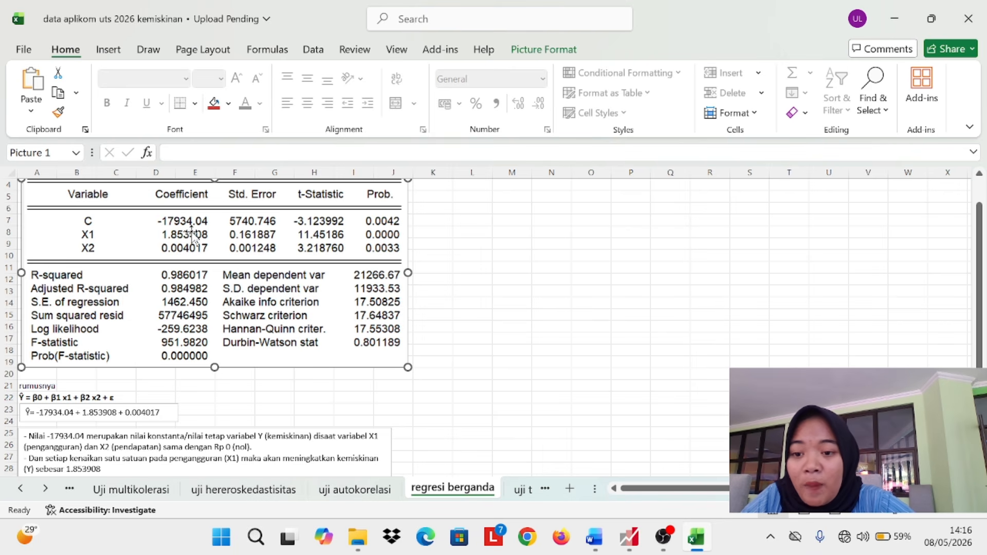
pyautogui.scroll(-2, 192, 236)
pyautogui.scroll(1, 175, 354)
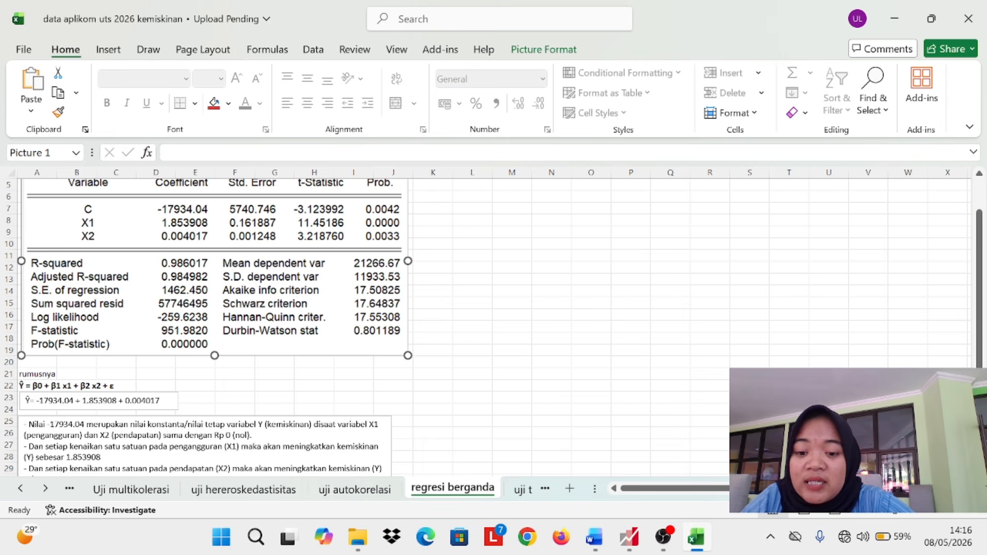
pyautogui.scroll(-1, 209, 328)
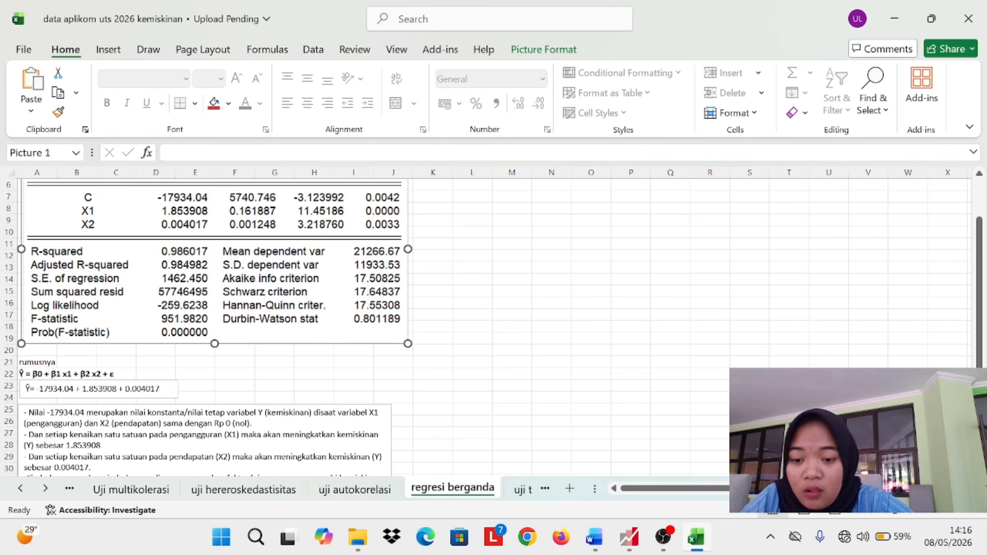
pyautogui.scroll(-1, 279, 340)
pyautogui.scroll(1, 278, 340)
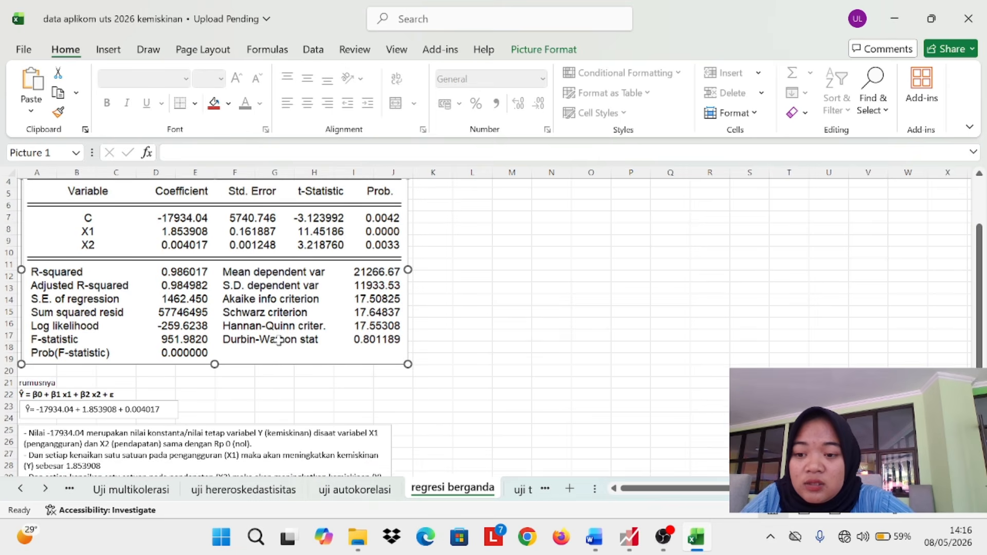
pyautogui.scroll(-2, 265, 348)
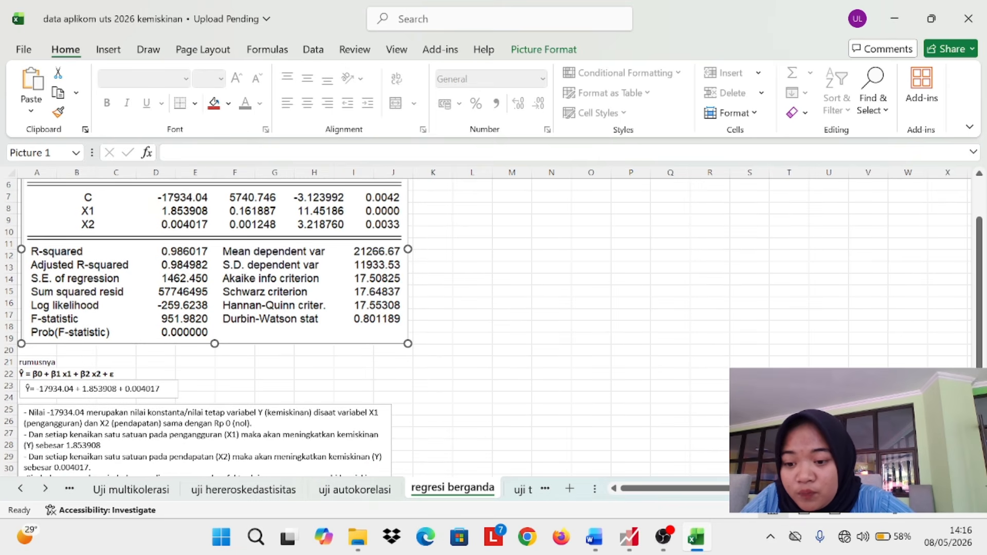
pyautogui.scroll(-2, 174, 283)
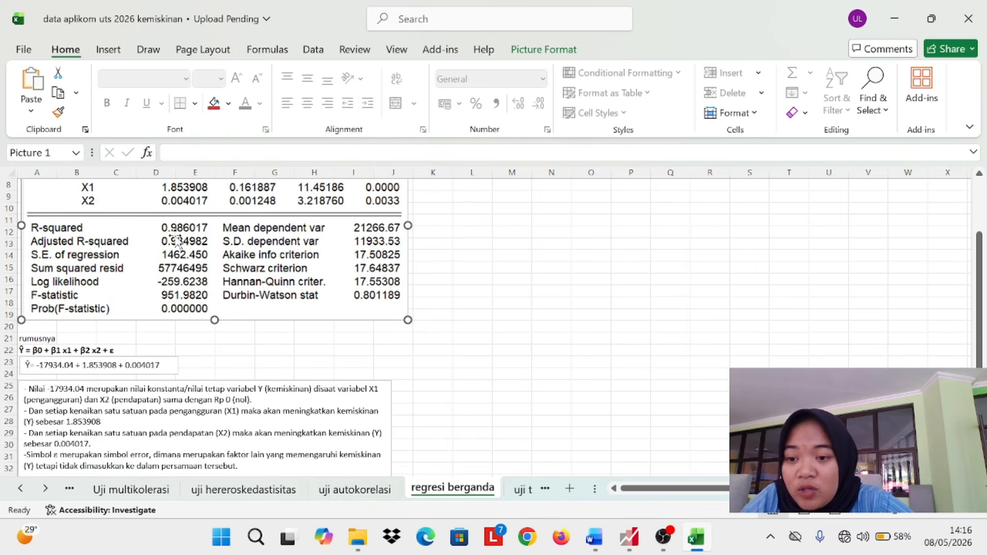
pyautogui.scroll(-2, 173, 234)
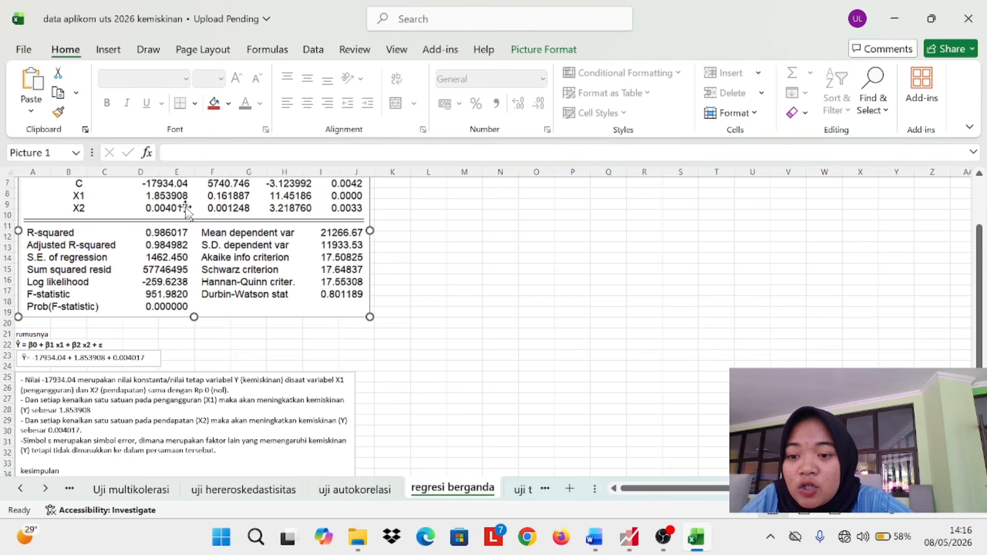
pyautogui.scroll(-1, 180, 362)
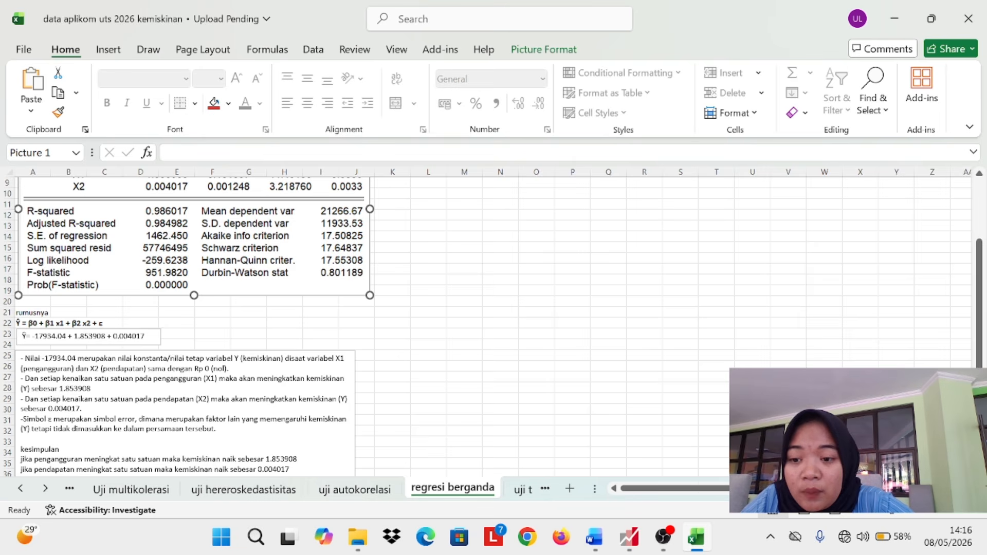
pyautogui.scroll(1, 119, 224)
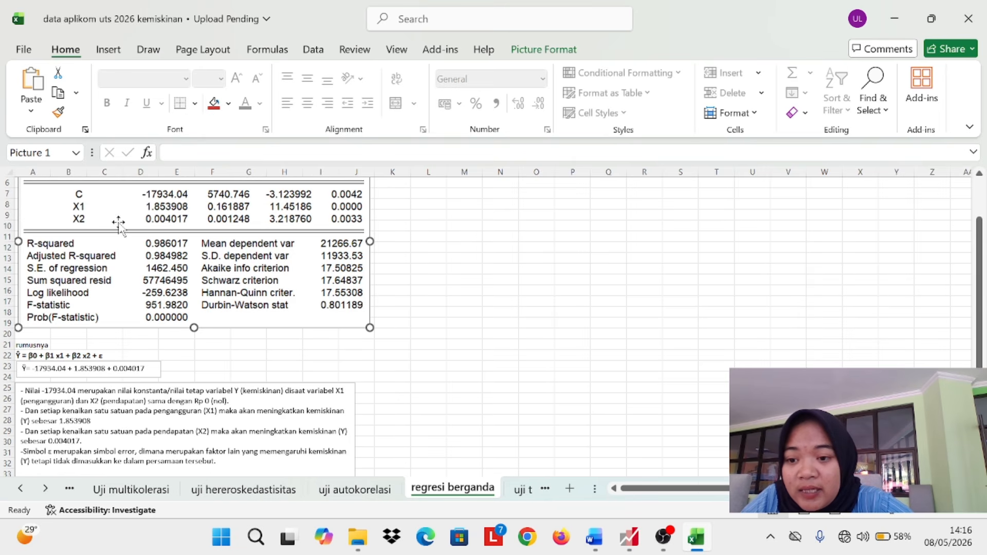
# Review the error-term explanation and the kesimpulan on unemployment and income, checking them against the coefficient table.
pyautogui.scroll(-1, 172, 245)
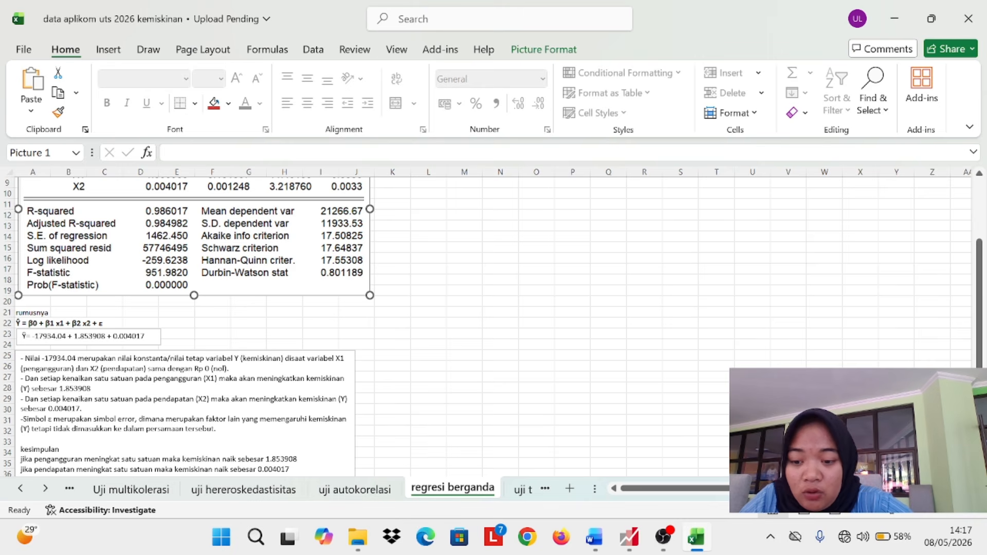
pyautogui.scroll(-1, 487, 326)
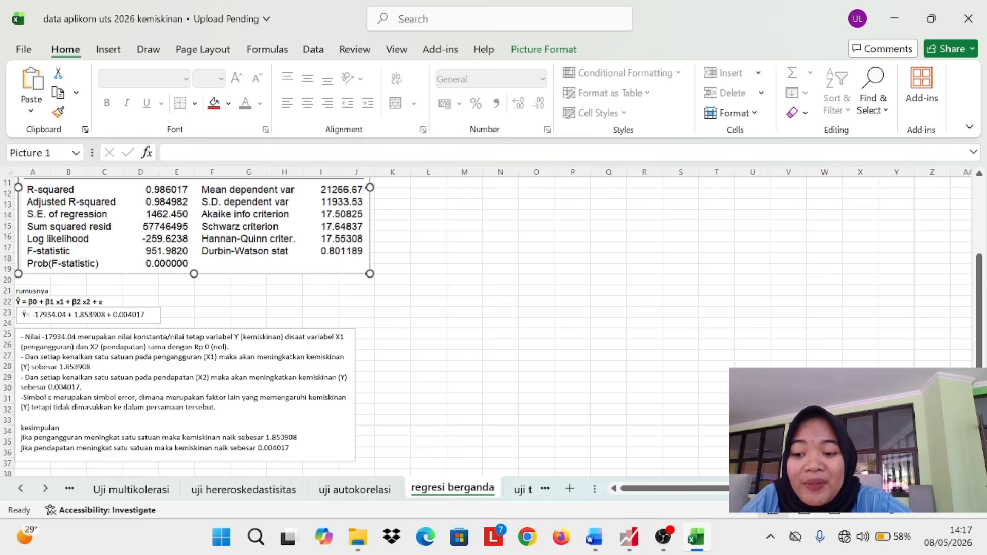
pyautogui.scroll(-2, 487, 326)
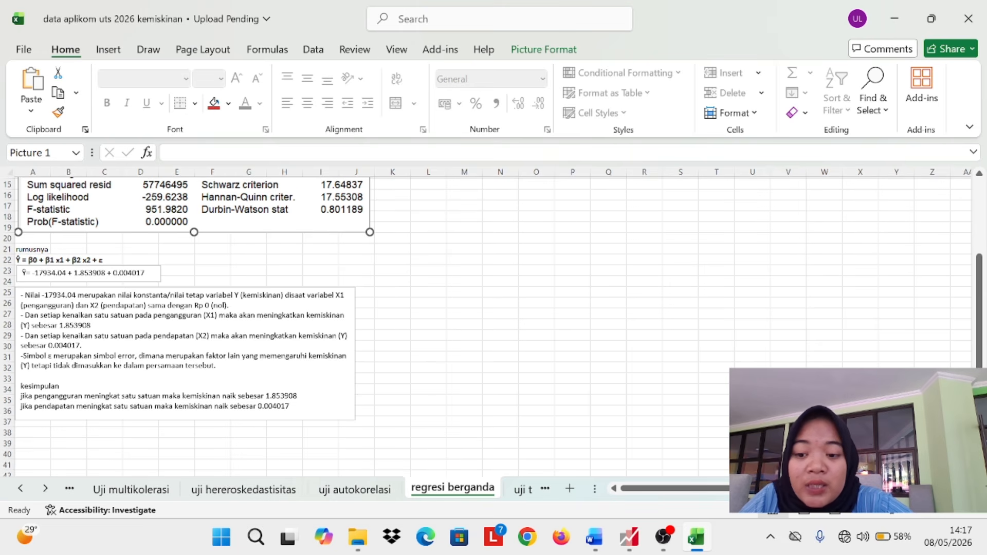
pyautogui.scroll(-1, 487, 326)
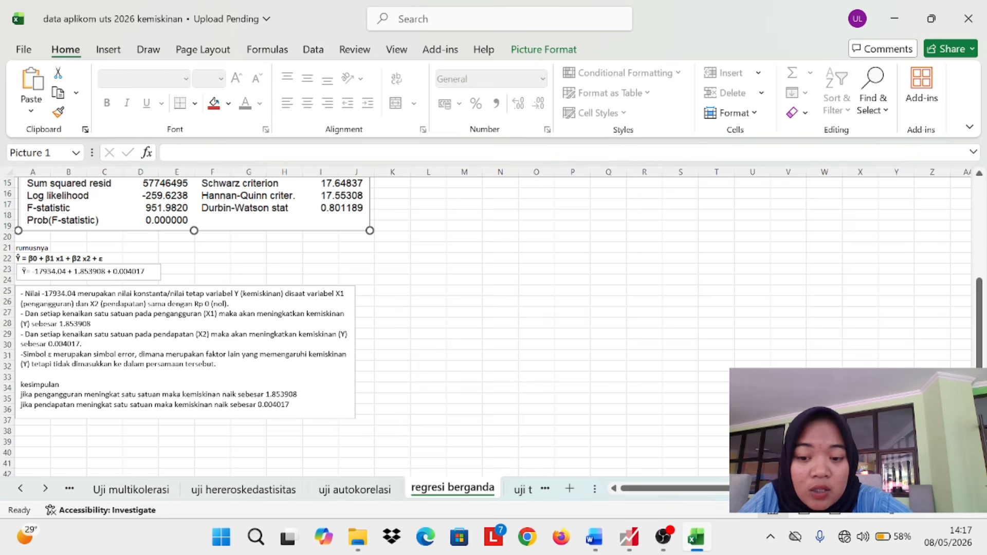
pyautogui.scroll(5, 205, 329)
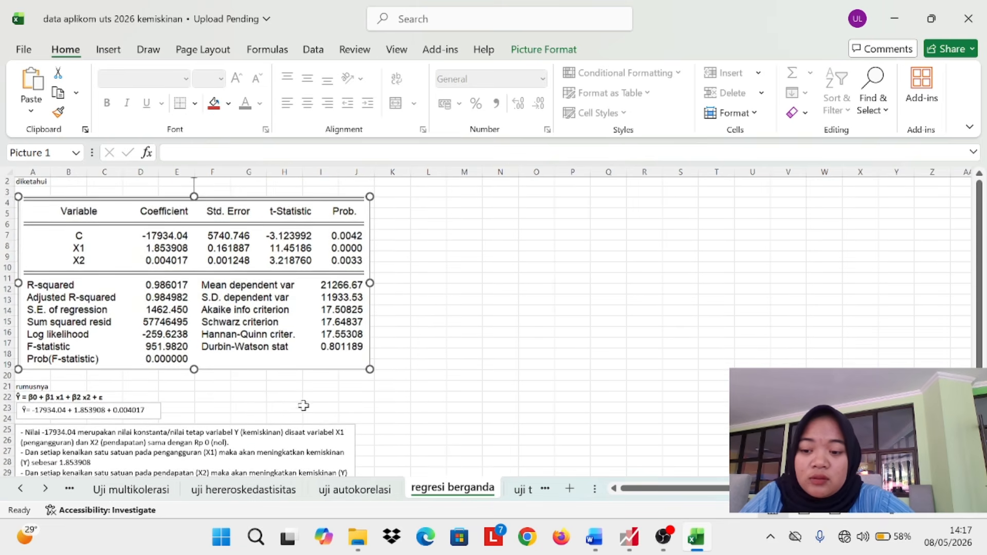
pyautogui.scroll(1, 304, 405)
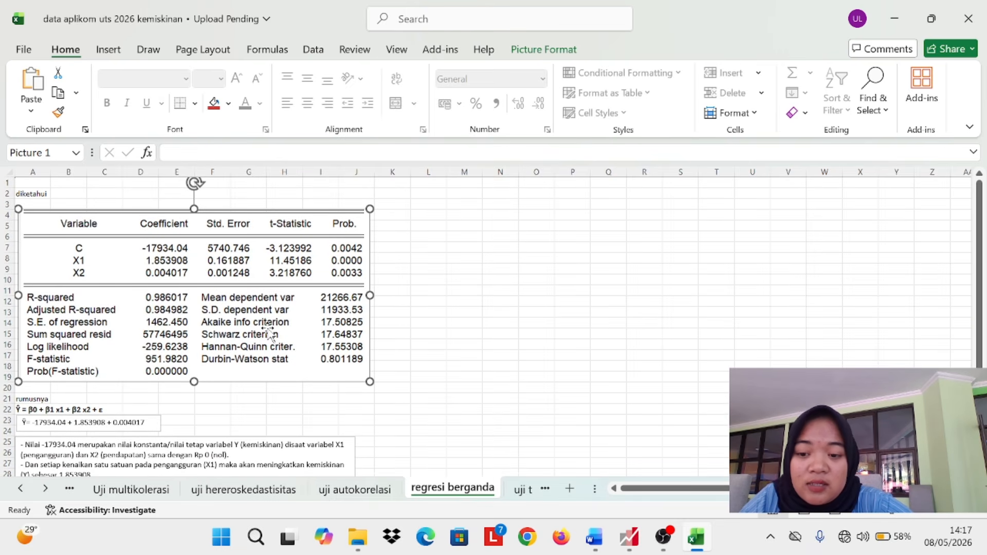
pyautogui.scroll(-3, 268, 332)
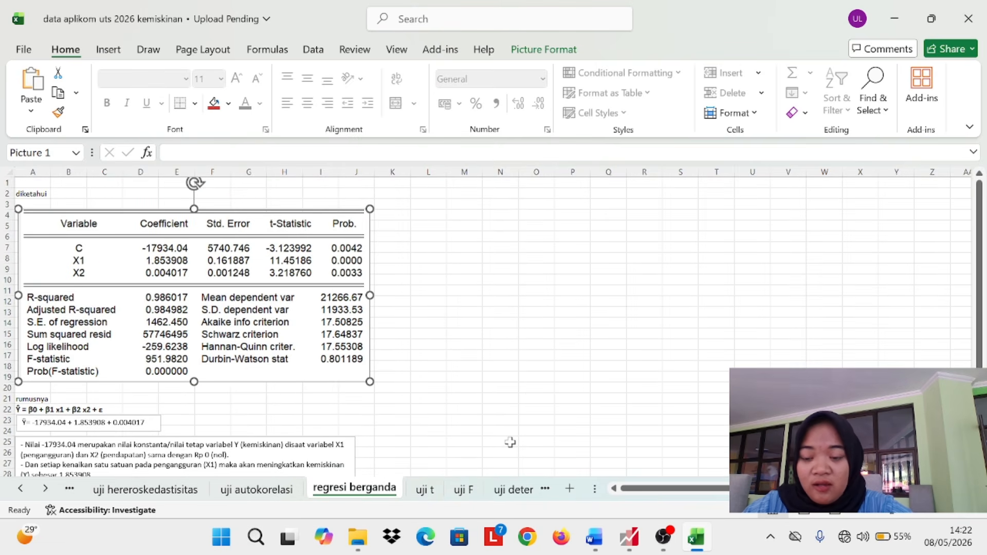
# Open the uji t sheet and read hypothesis 1 with its probability and t-statistic testing criteria.
pyautogui.click(424, 490)
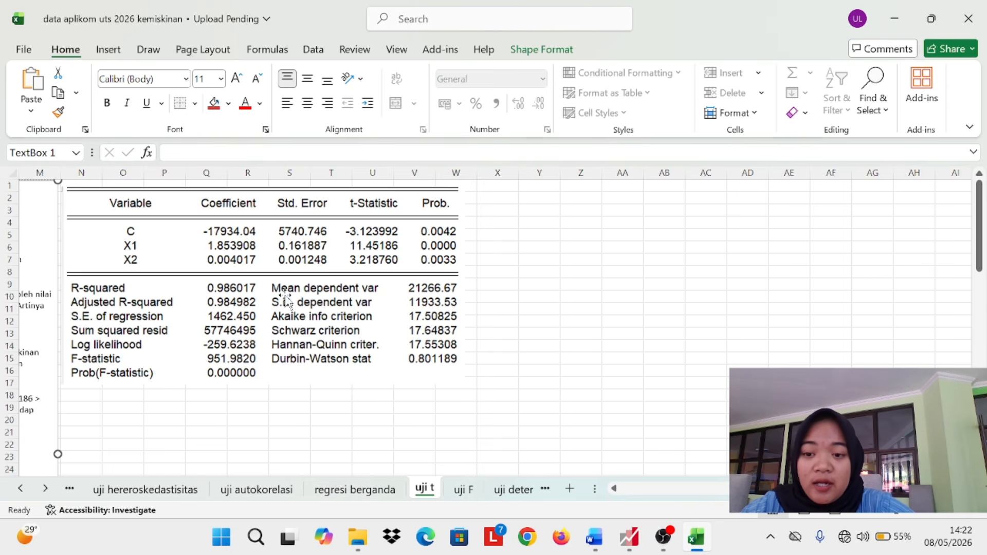
pyautogui.hscroll(-5, 232, 278)
pyautogui.hscroll(-3, 286, 299)
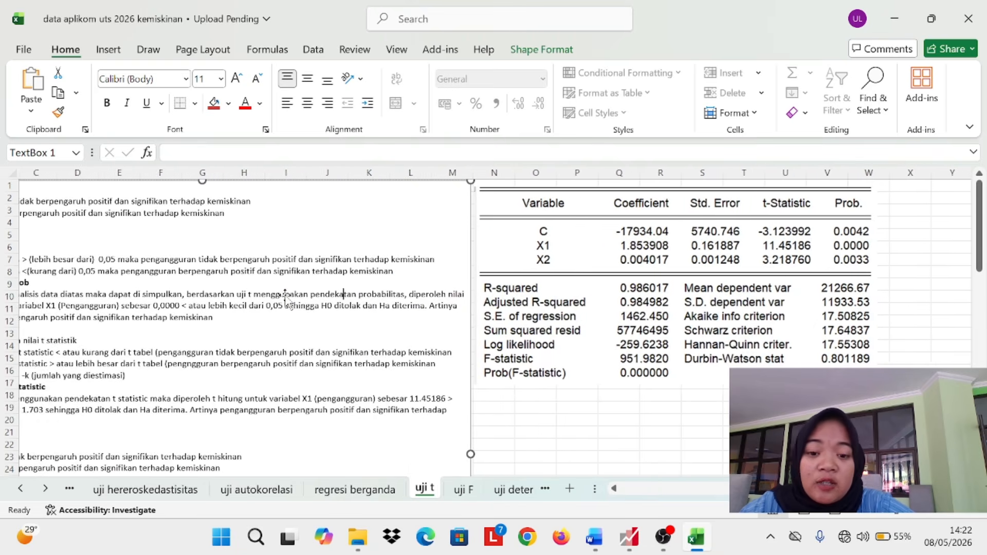
pyautogui.hscroll(1, 430, 294)
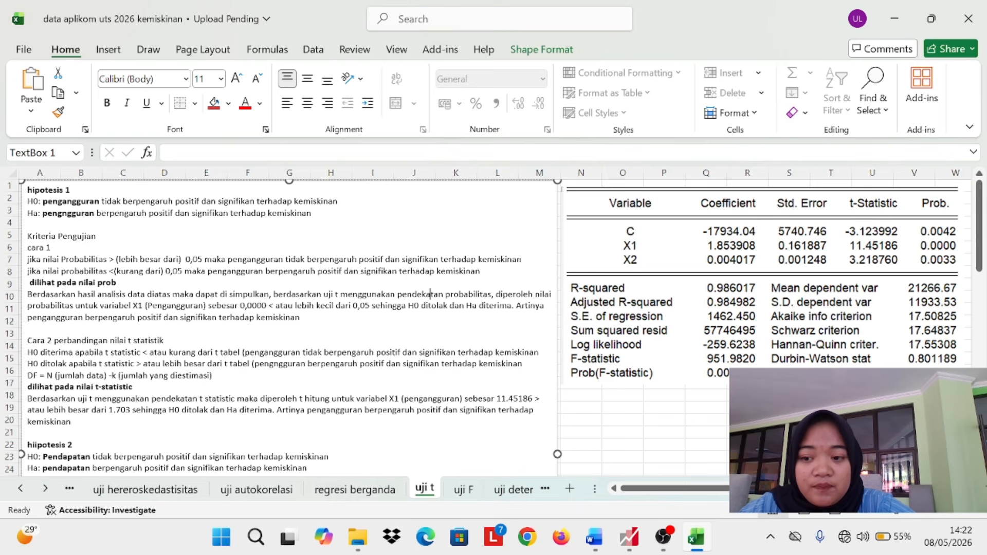
pyautogui.scroll(-1, 575, 296)
pyautogui.scroll(1, 575, 296)
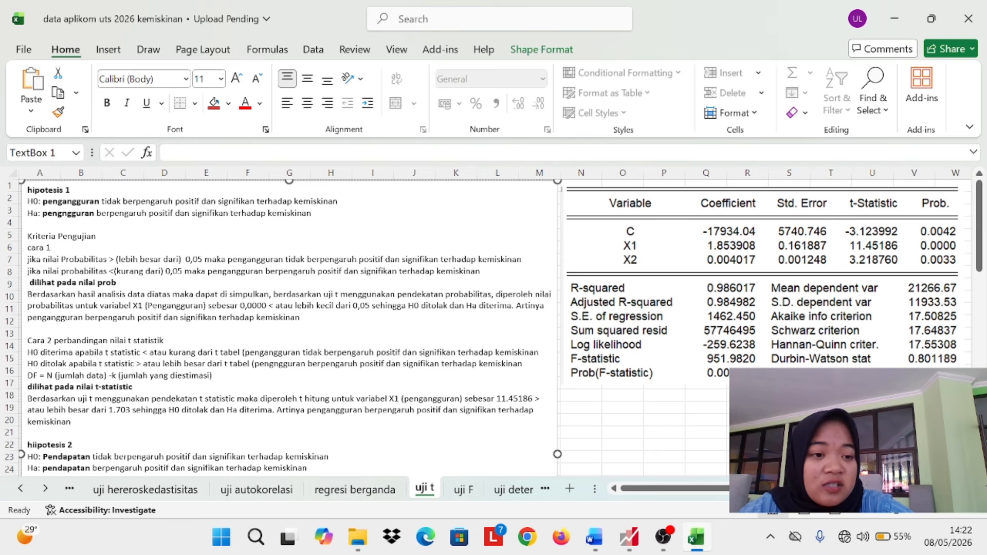
# Compare the Prob. and t-Statistic of X1 in the regression output with the hypothesis 1 conclusions.
pyautogui.hscroll(3, 550, 267)
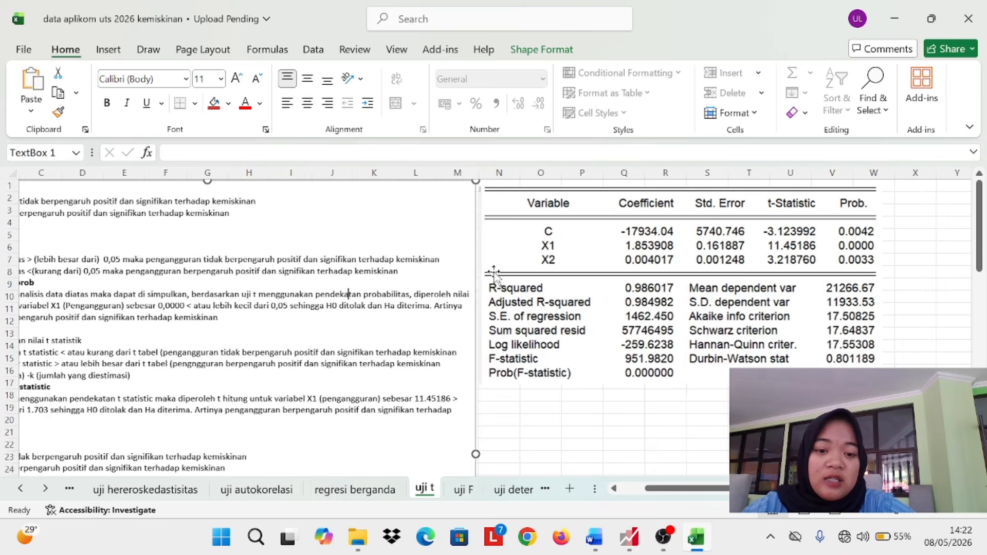
pyautogui.hscroll(2, 550, 268)
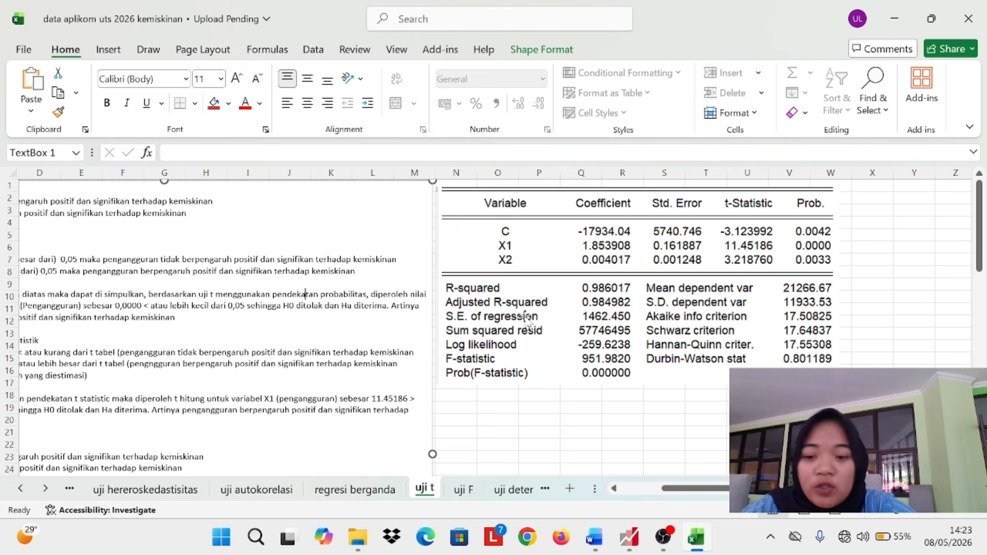
pyautogui.hscroll(-4, 538, 303)
pyautogui.scroll(-1, 539, 303)
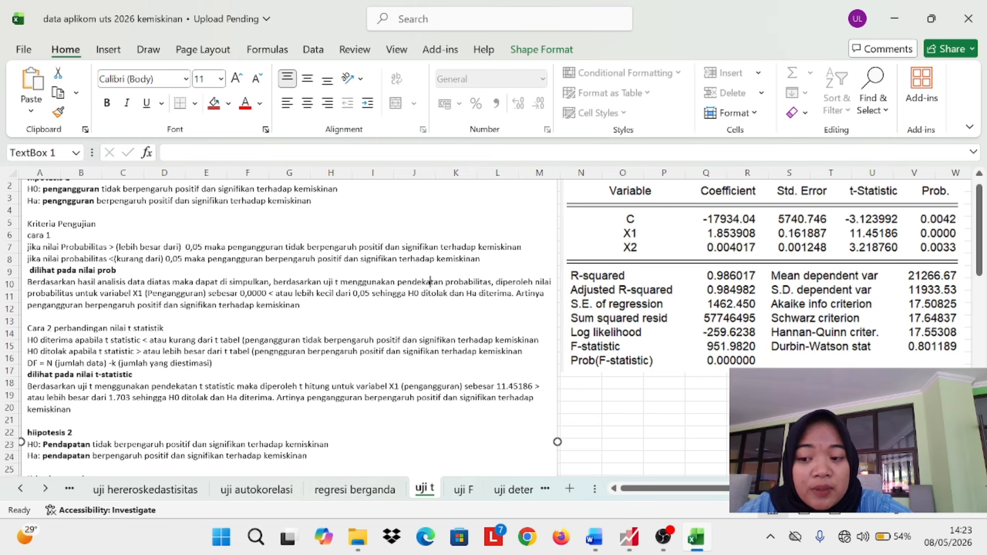
# Check the Prob. and t-Statistic of X1 in the regression output against the cara 1 and cara 2 text of hypothesis 1.
pyautogui.scroll(-1, 431, 245)
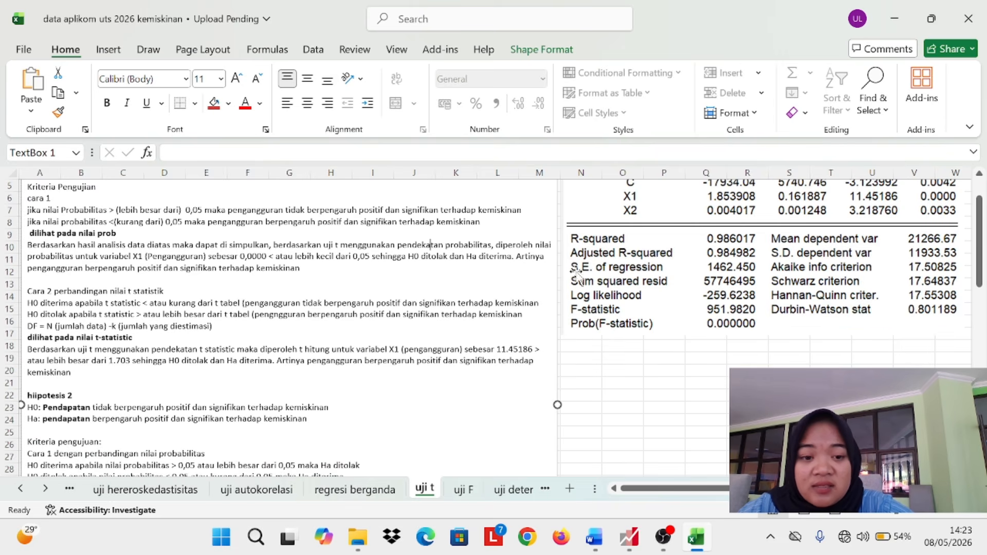
pyautogui.scroll(1, 652, 288)
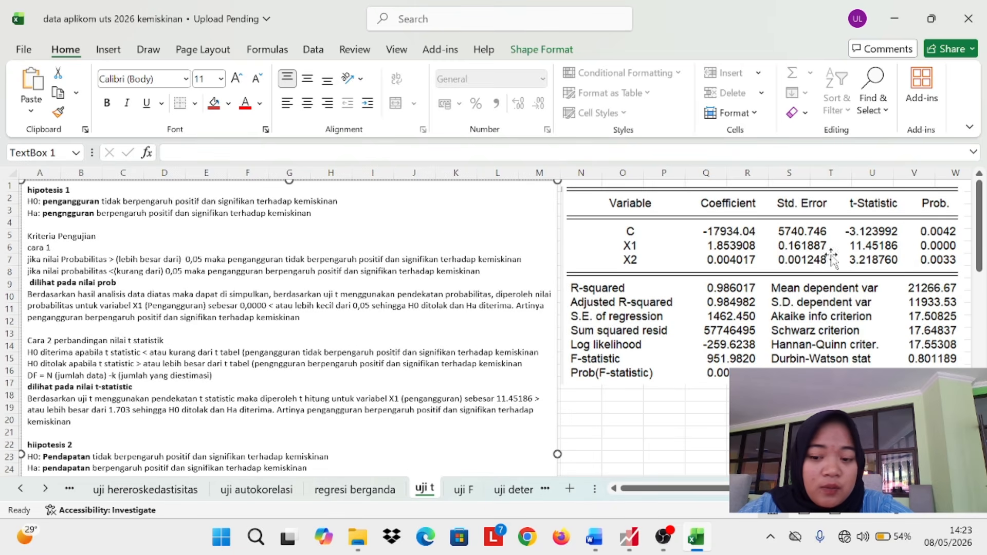
pyautogui.scroll(-2, 831, 260)
pyautogui.scroll(-1, 487, 327)
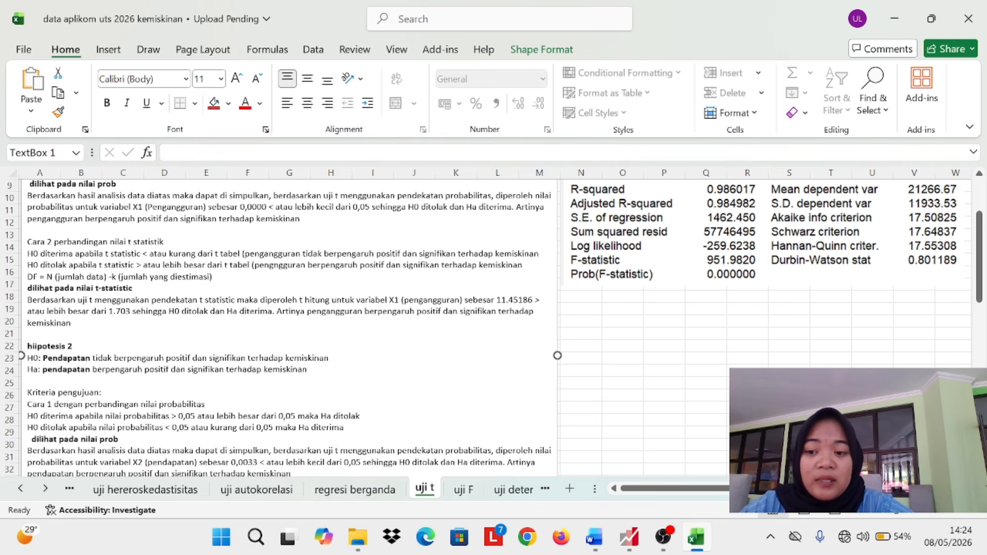
pyautogui.scroll(3, 756, 251)
pyautogui.hscroll(1, 756, 251)
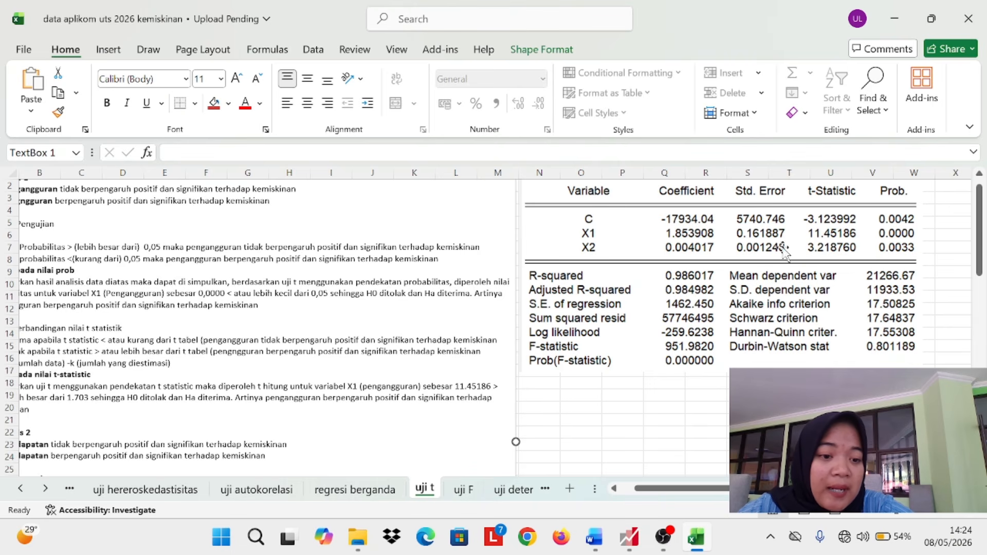
pyautogui.scroll(-2, 817, 236)
pyautogui.hscroll(-1, 817, 236)
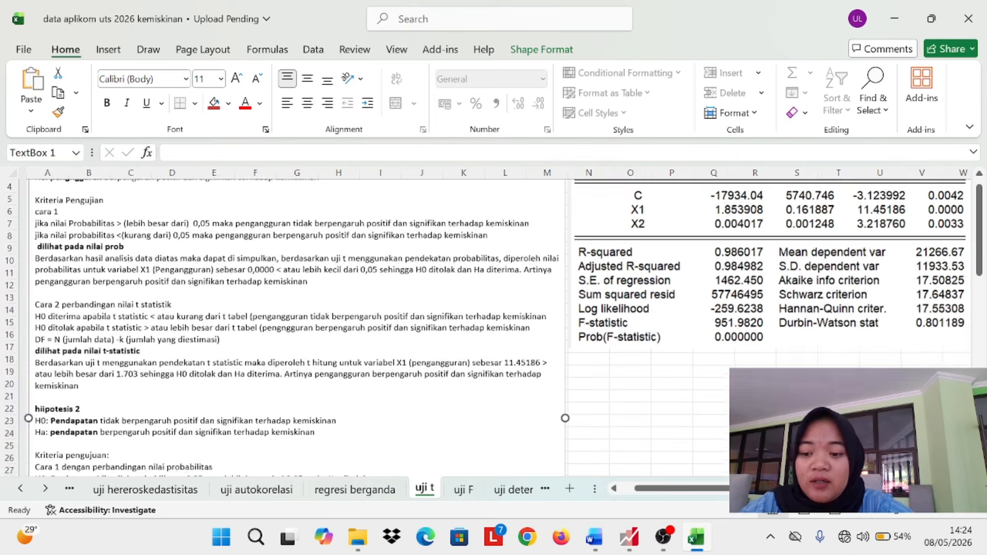
pyautogui.scroll(-3, 430, 220)
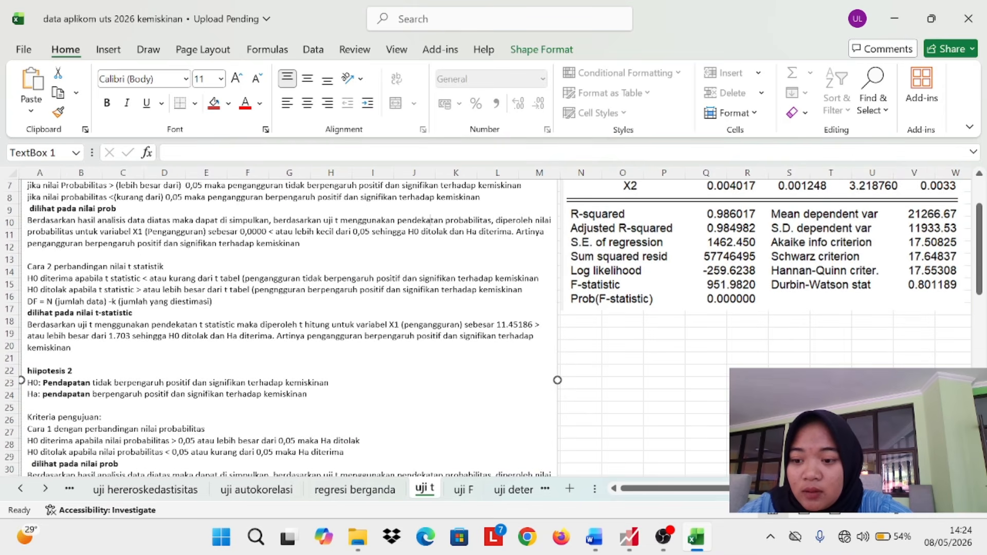
pyautogui.scroll(-1, 430, 220)
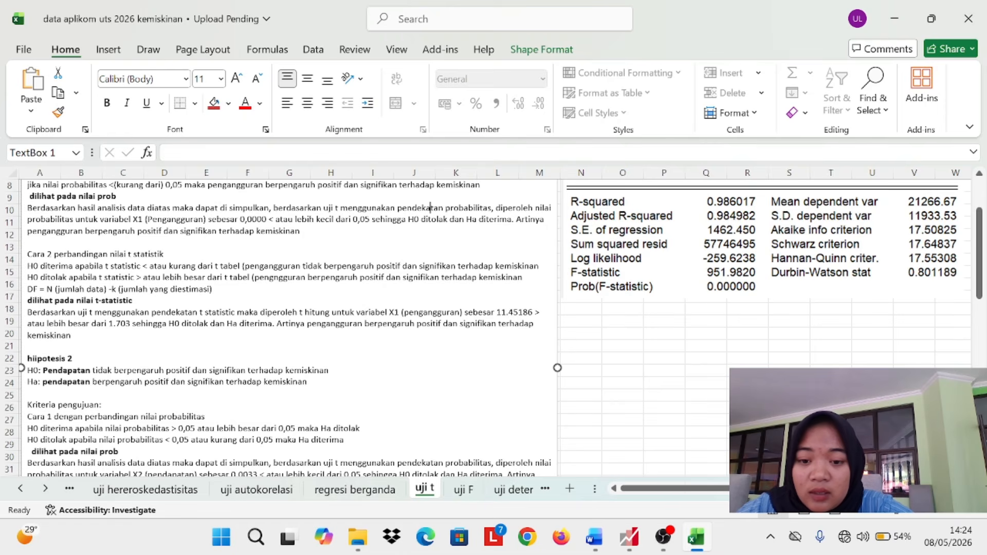
# Look over the t distribution table below the text box for use with hypothesis 1's t-statistic criteria.
pyautogui.scroll(-10, 430, 207)
pyautogui.scroll(10, 430, 208)
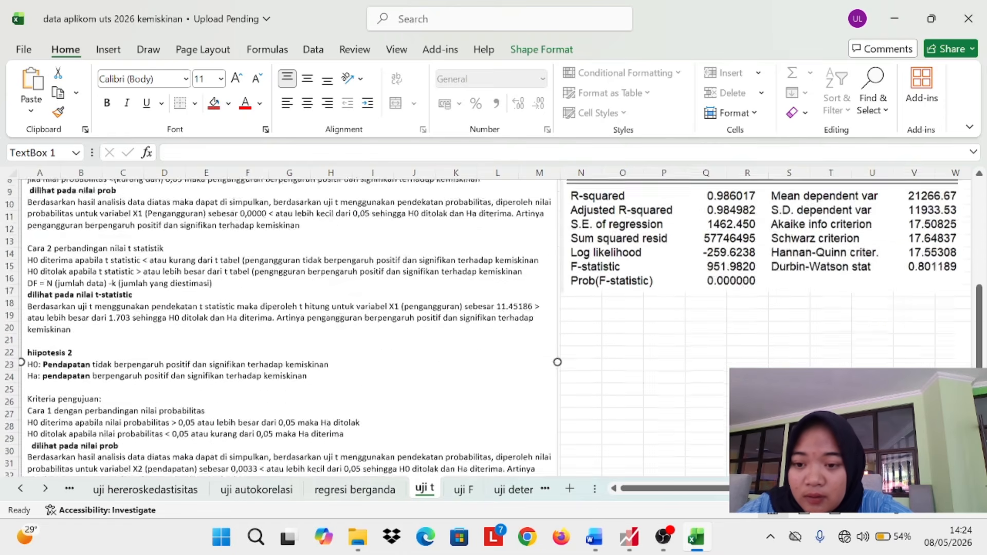
pyautogui.scroll(3, 430, 324)
pyautogui.scroll(-2, 430, 323)
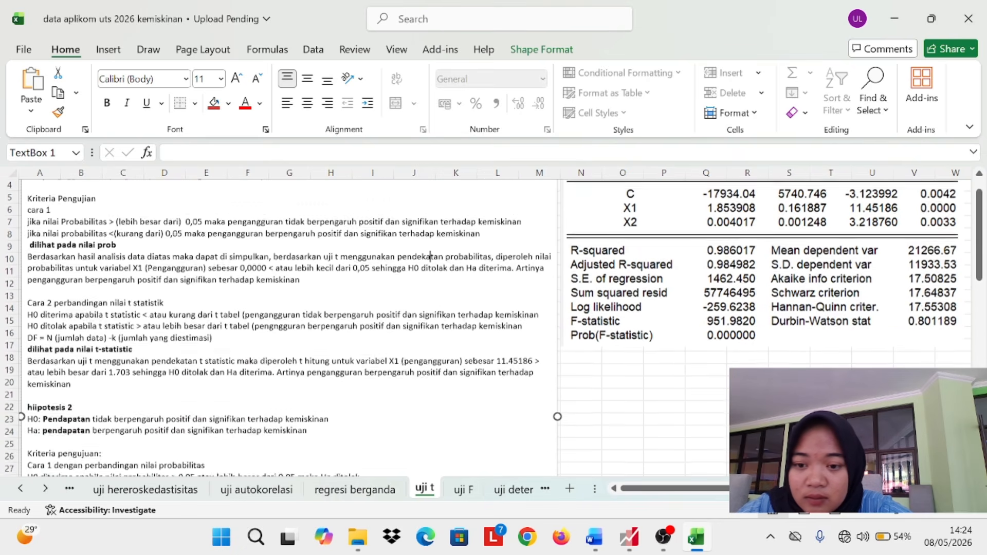
pyautogui.scroll(-15, 430, 256)
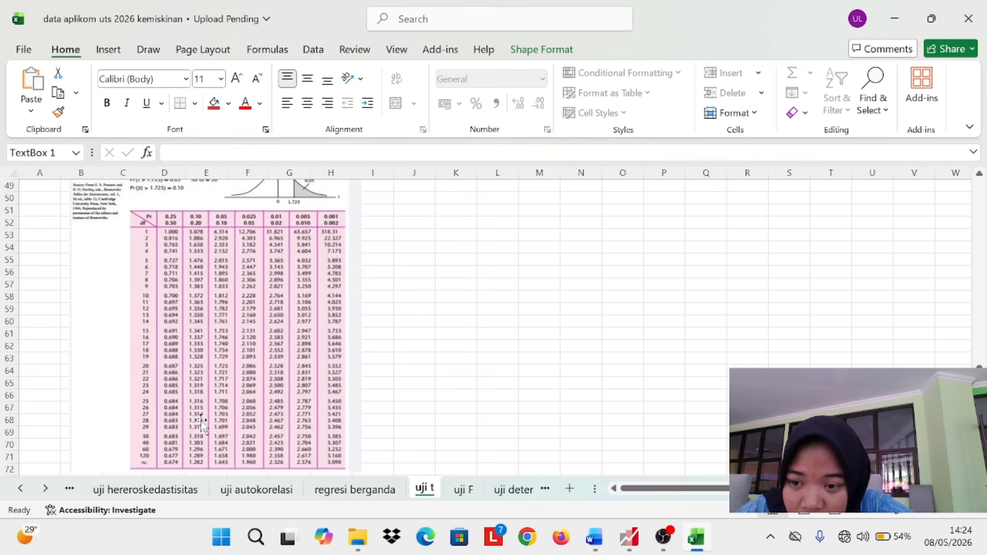
pyautogui.scroll(14, 202, 424)
pyautogui.scroll(2, 430, 221)
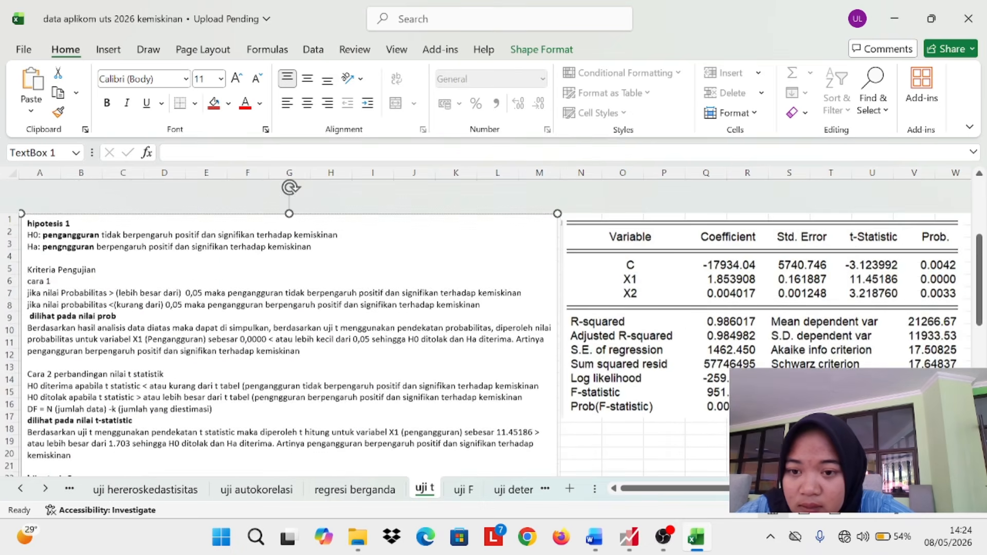
# Read the DF calculation 30-2-1 and look up the t table value for df 27 in the 0.05 column of Table D.2.
pyautogui.scroll(-8, 429, 221)
pyautogui.scroll(-1, 288, 329)
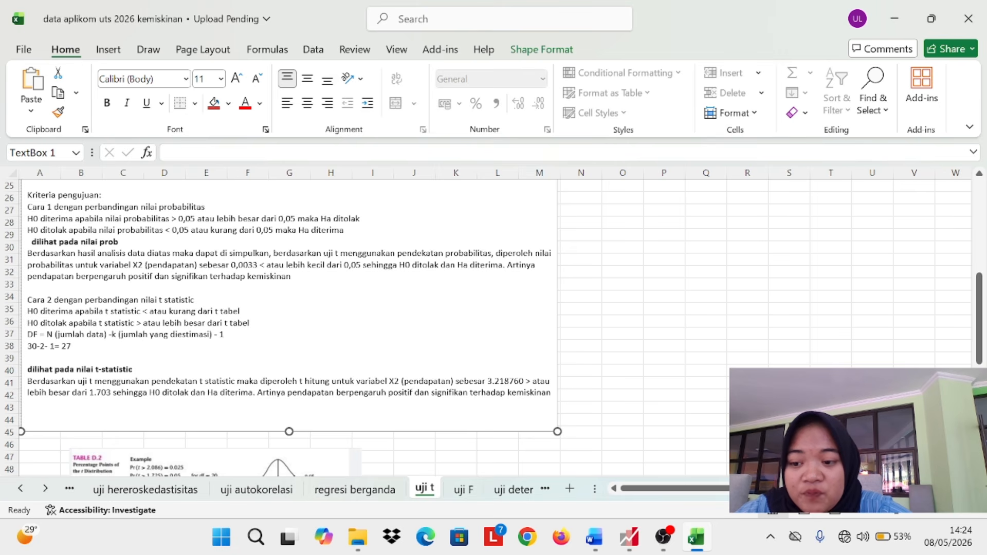
pyautogui.scroll(3, 288, 329)
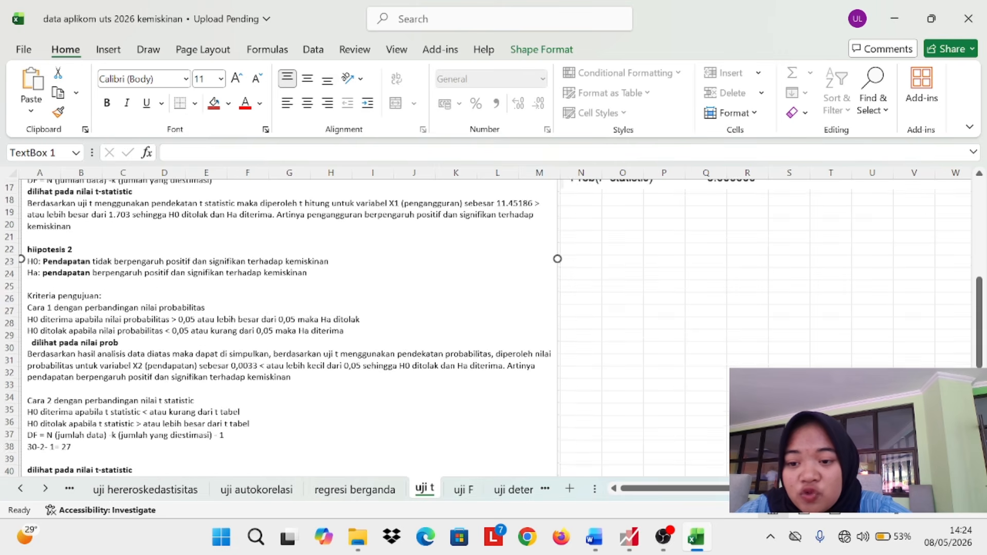
pyautogui.scroll(-9, 288, 329)
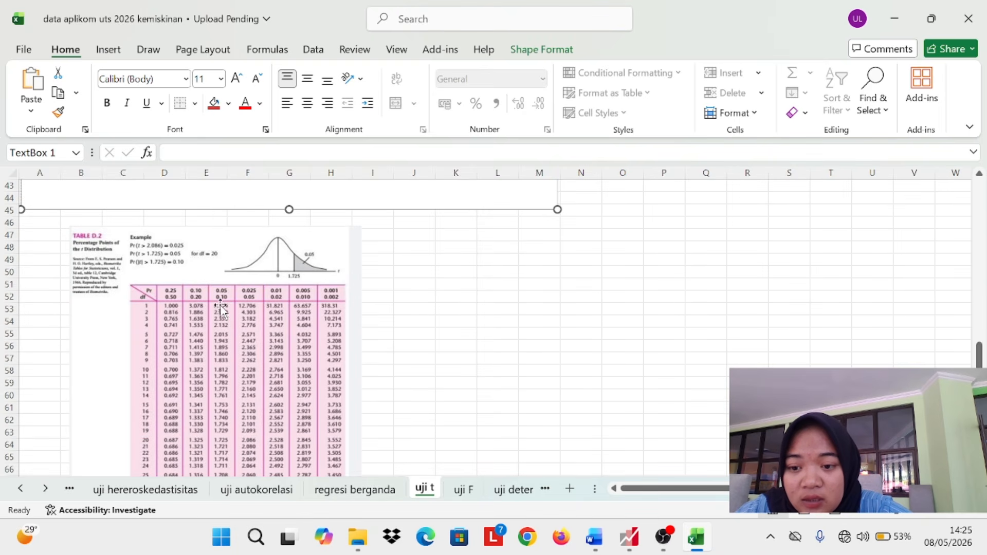
pyautogui.scroll(-3, 225, 337)
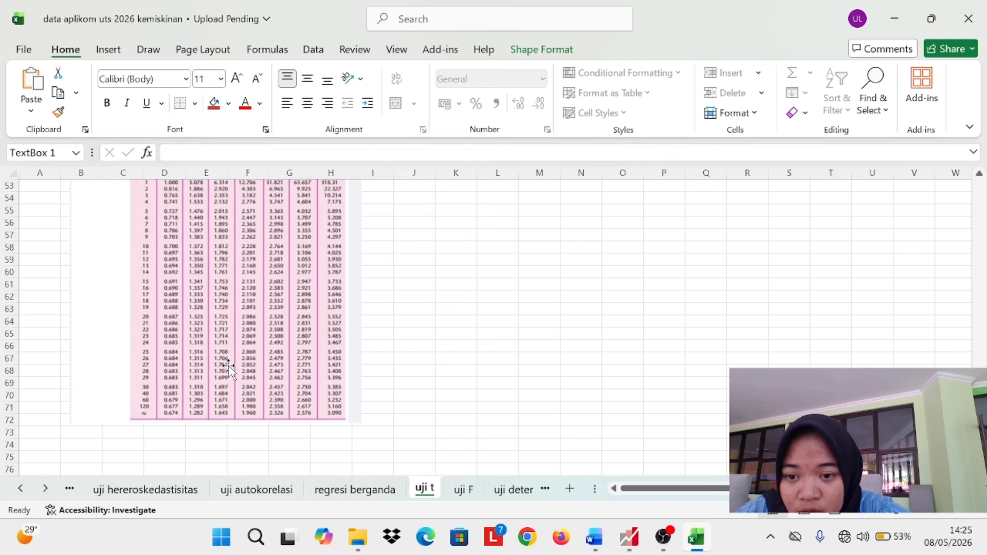
pyautogui.scroll(5, 226, 372)
pyautogui.scroll(-8, 228, 369)
pyautogui.scroll(4, 228, 369)
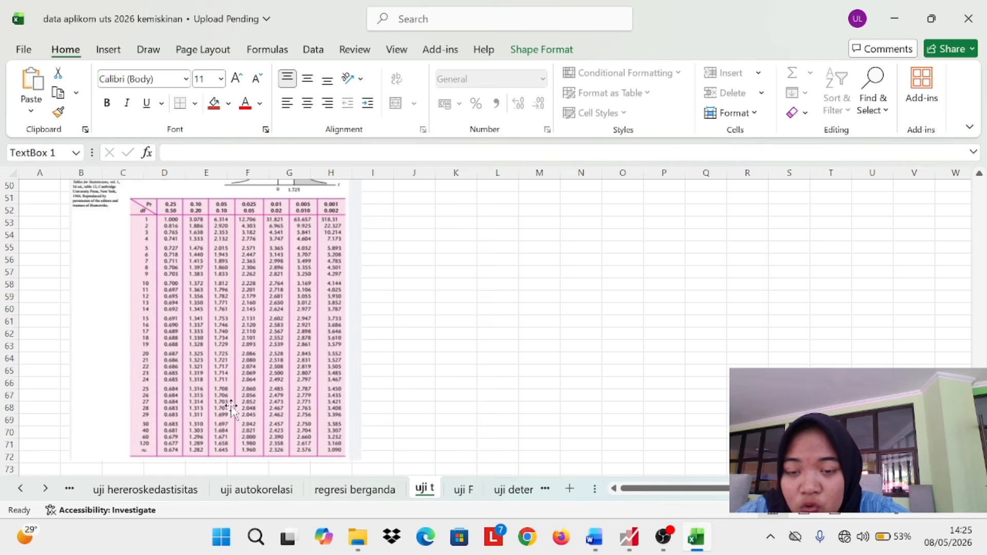
# Compare the t-Statistic of X1 in the regression output with the t table value cited in hypothesis 1's conclusion.
pyautogui.scroll(15, 229, 411)
pyautogui.scroll(2, 231, 409)
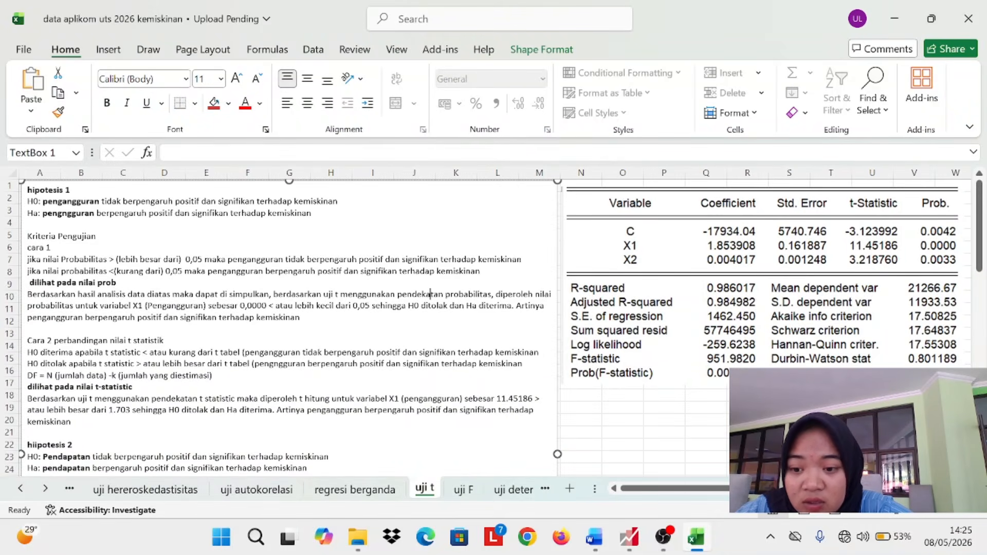
pyautogui.hscroll(5, 430, 295)
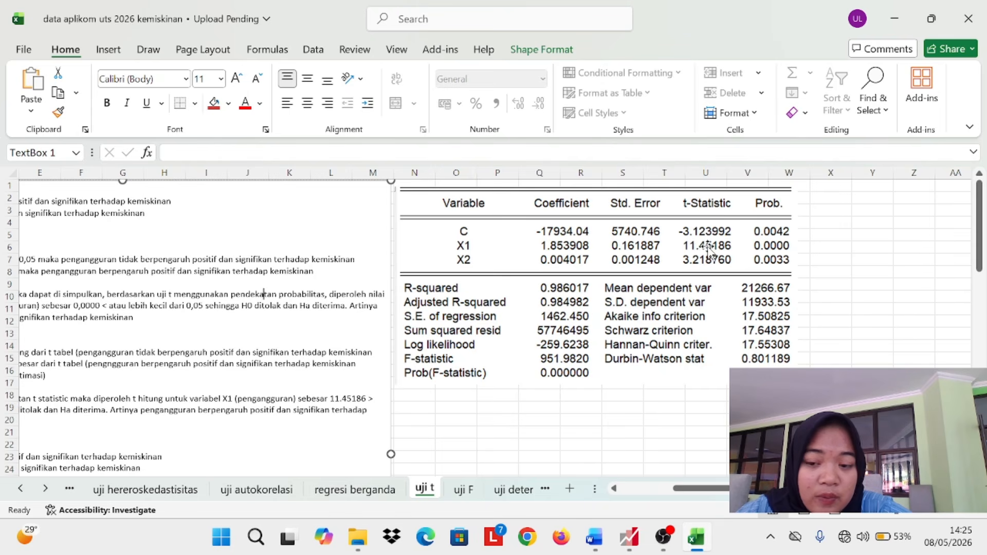
pyautogui.hscroll(-2, 707, 251)
pyautogui.hscroll(-3, 708, 251)
pyautogui.scroll(-2, 457, 324)
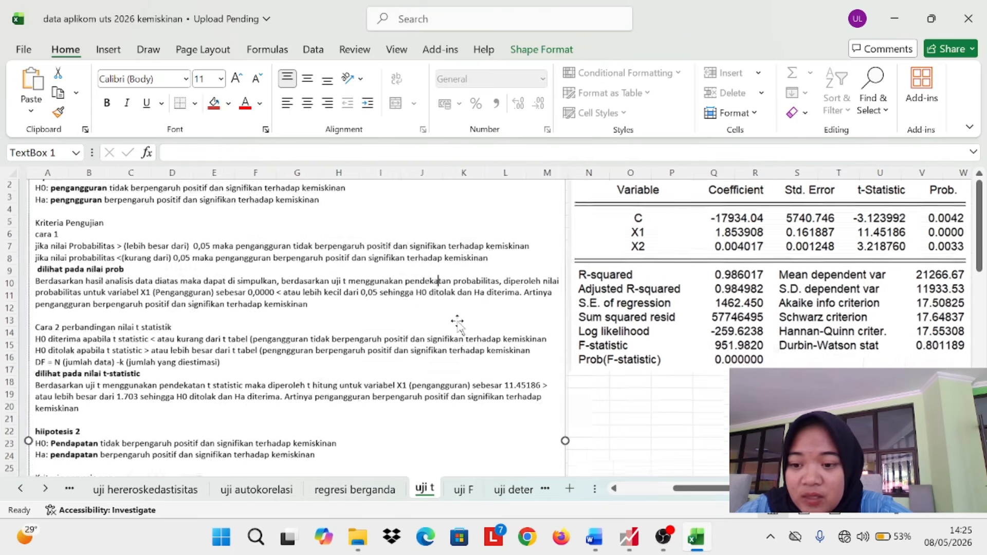
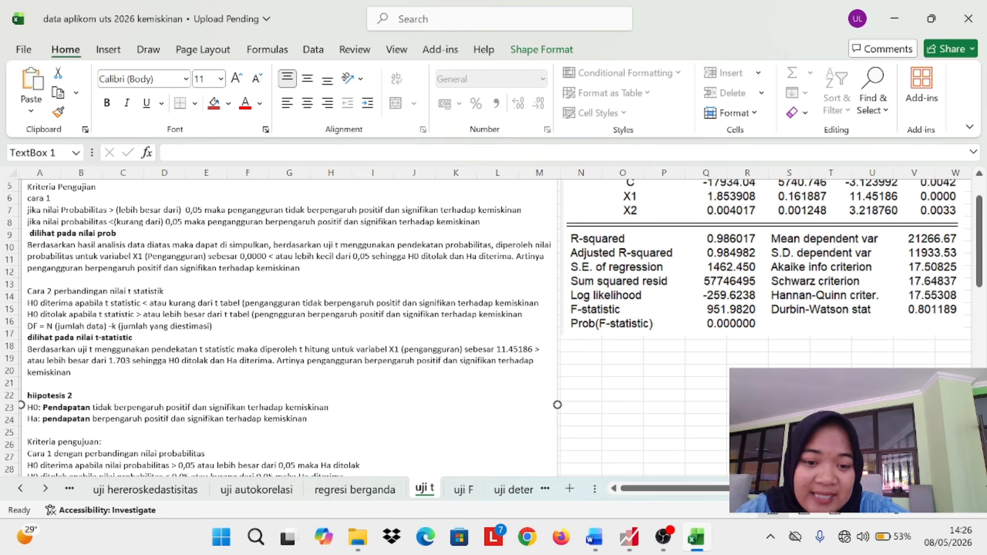
# Read hypothesis 2 on pendapatan and its probability testing criteria at the 0,05 level.
pyautogui.scroll(-2, 288, 329)
pyautogui.scroll(2, 288, 329)
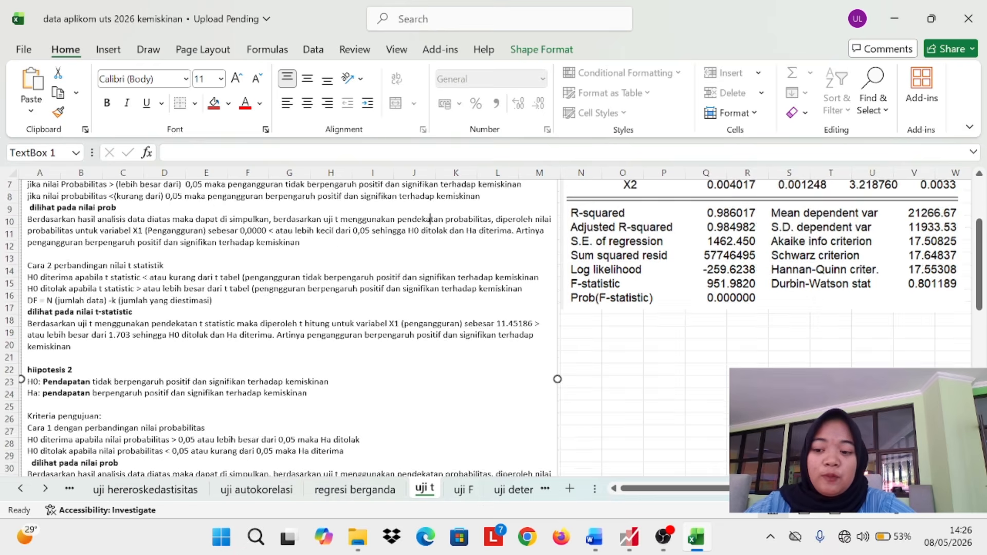
pyautogui.scroll(-1, 430, 220)
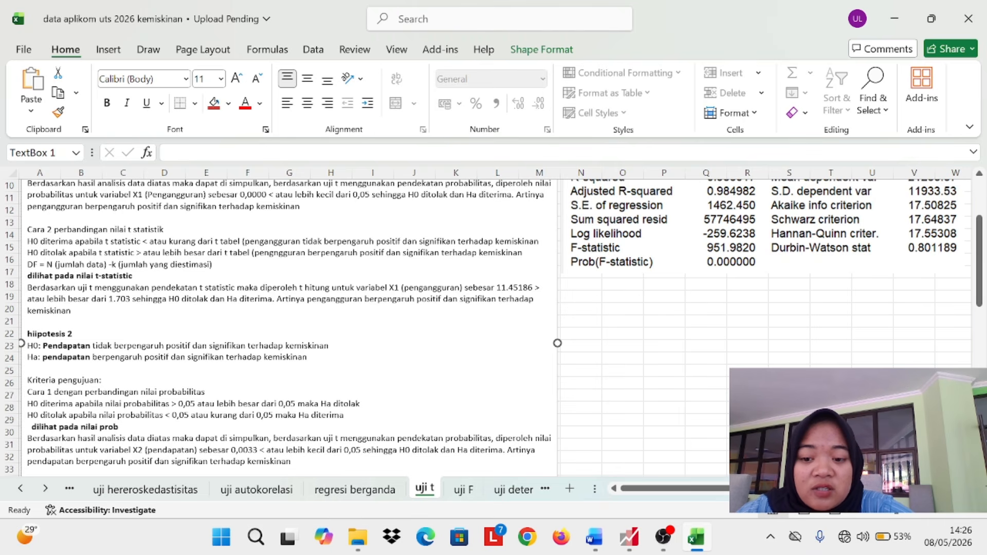
pyautogui.scroll(-1, 429, 183)
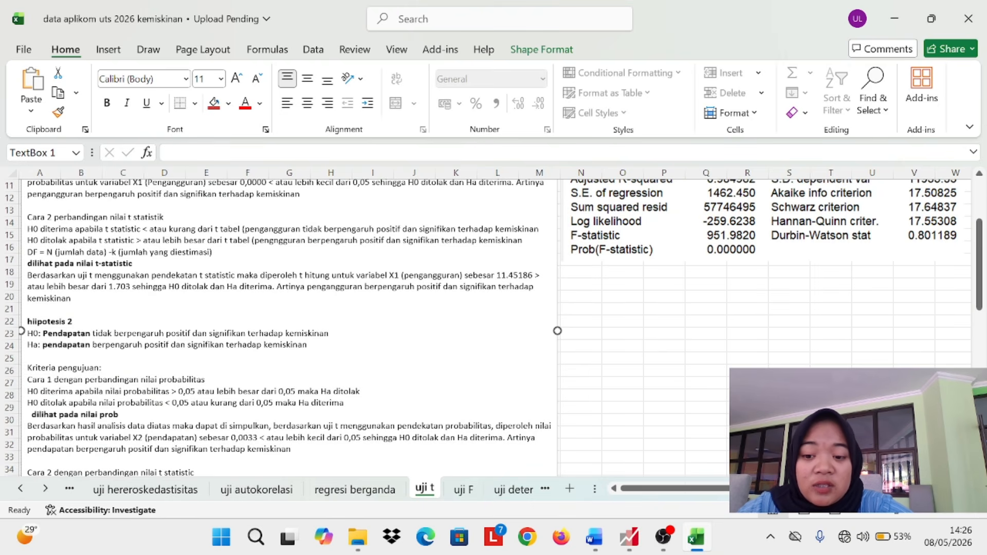
pyautogui.scroll(-2, 489, 327)
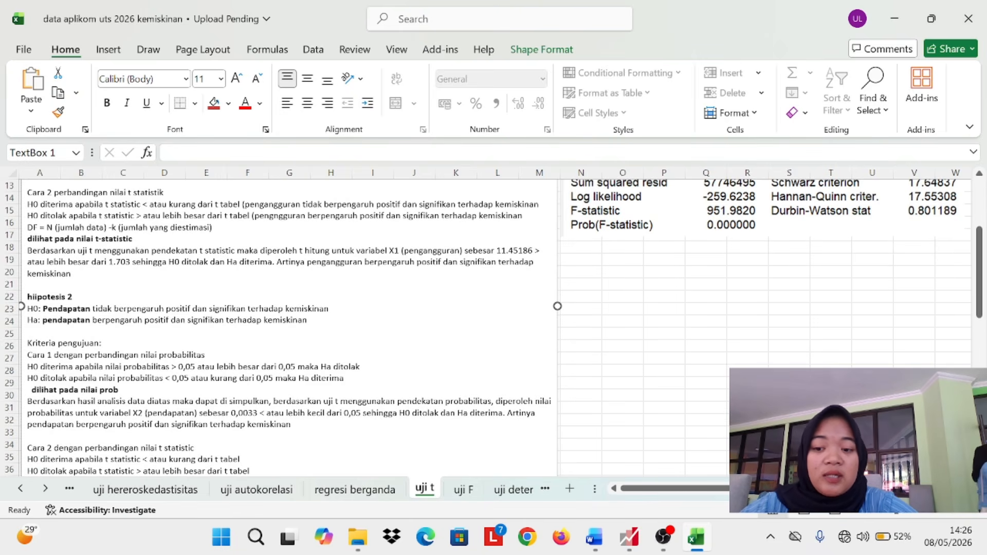
# Check the Prob. of X2 in the regression output against hypothesis 2's probability criteria.
pyautogui.scroll(4, 599, 308)
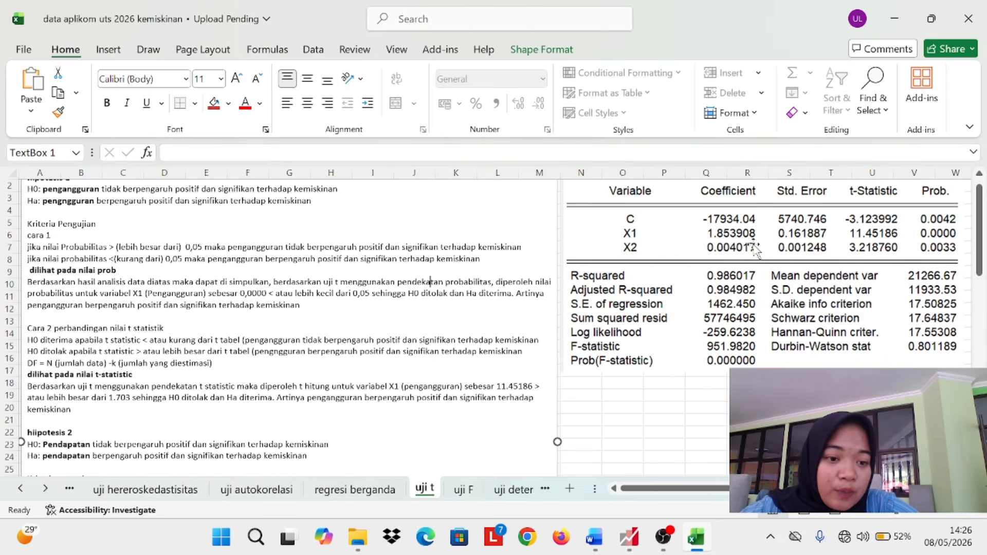
pyautogui.hscroll(1, 760, 252)
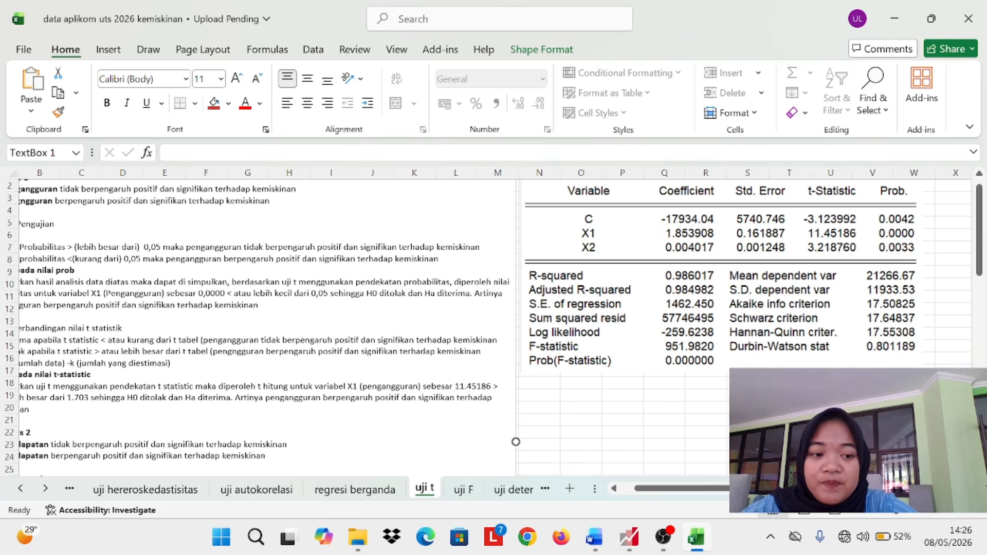
pyautogui.hscroll(-1, 528, 375)
pyautogui.scroll(-4, 487, 328)
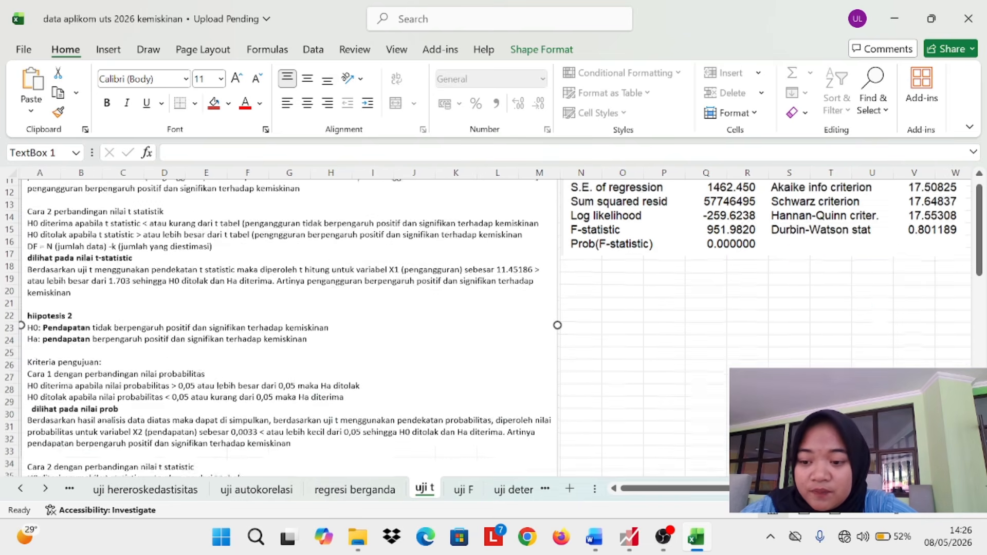
# Read hypothesis 2's probability conclusion, the cara 2 t-statistic criteria with the DF formula, and the t-statistic conclusion for X2.
pyautogui.scroll(-1, 487, 328)
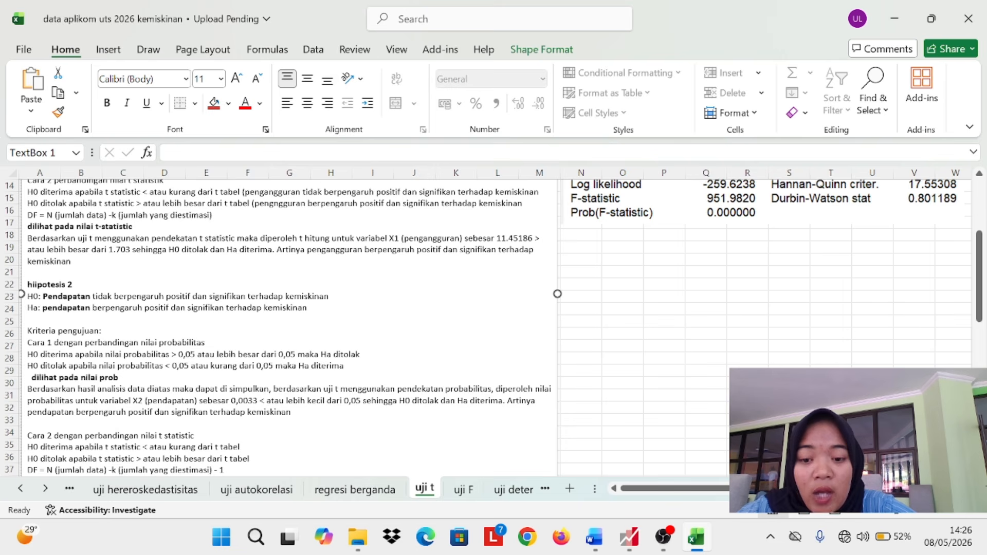
pyautogui.scroll(-1, 481, 327)
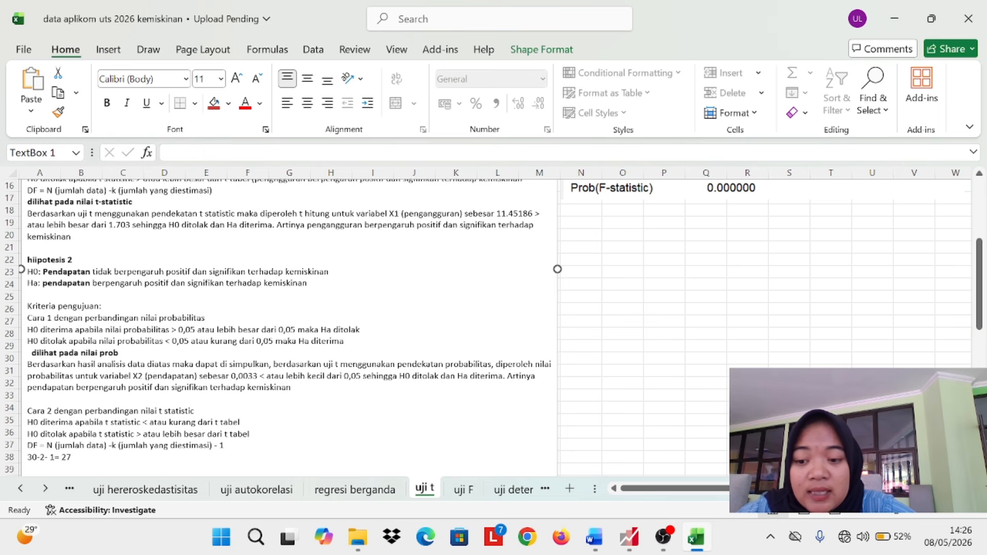
pyautogui.scroll(-1, 288, 327)
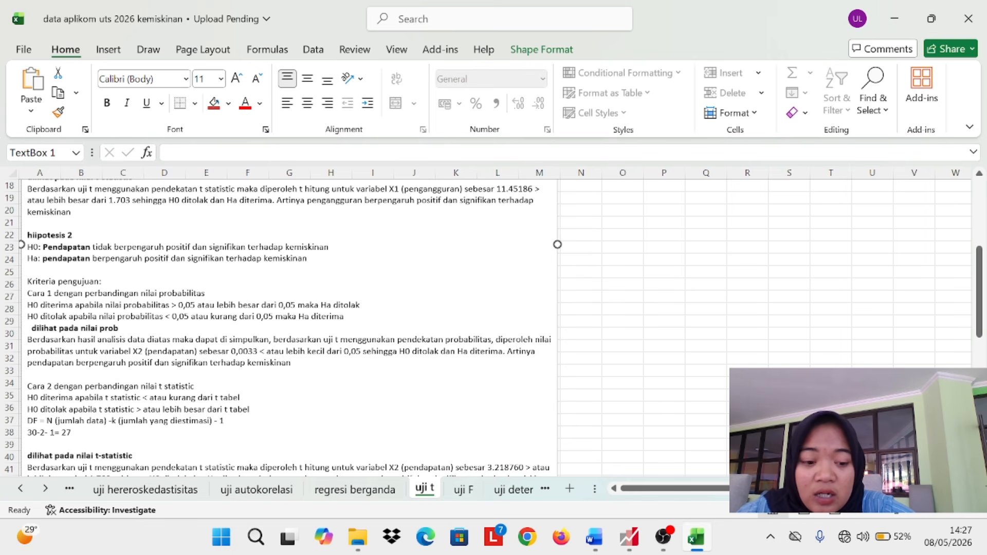
pyautogui.scroll(-2, 288, 324)
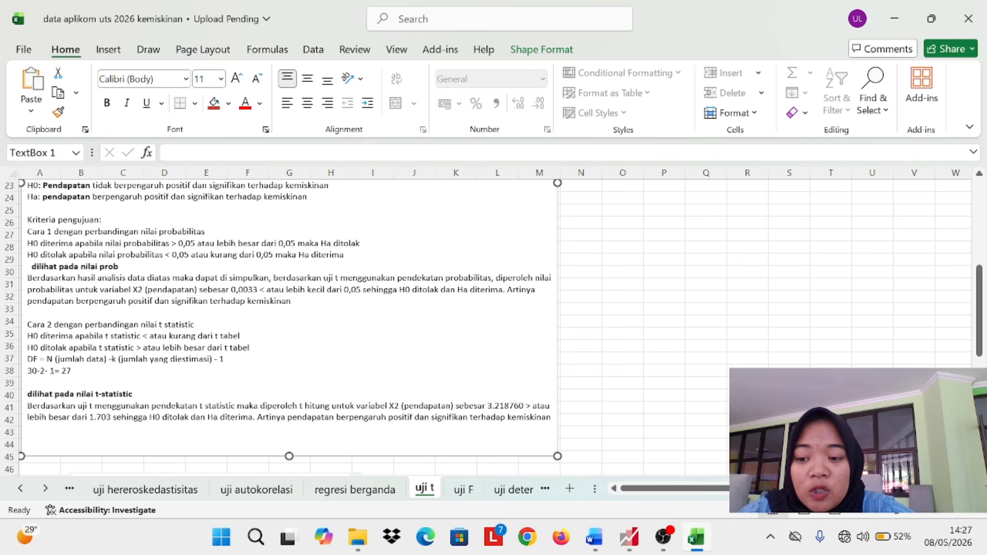
pyautogui.scroll(-1, 288, 324)
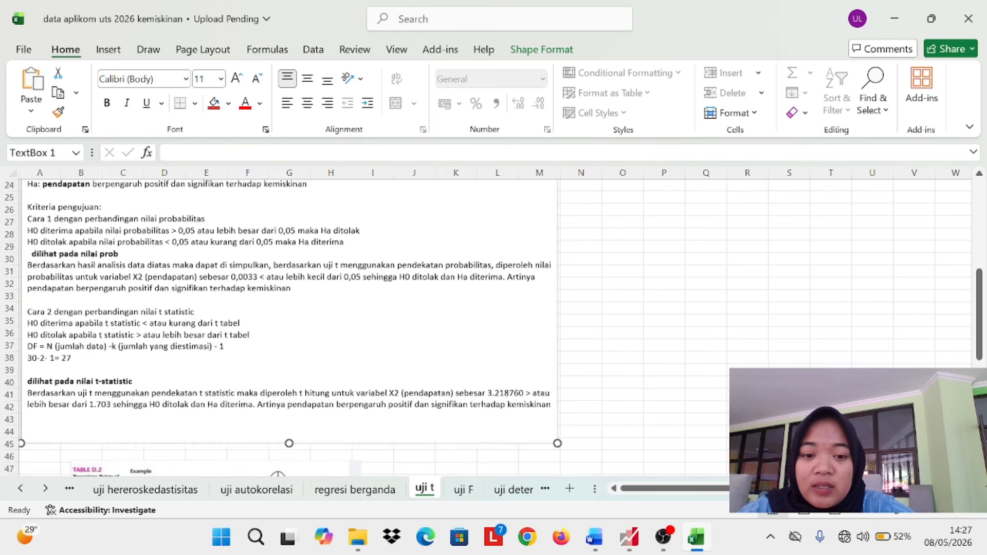
# Compare the t-Statistic of X2 in the regression output with the df 27 value in the t distribution table.
pyautogui.scroll(2, 287, 324)
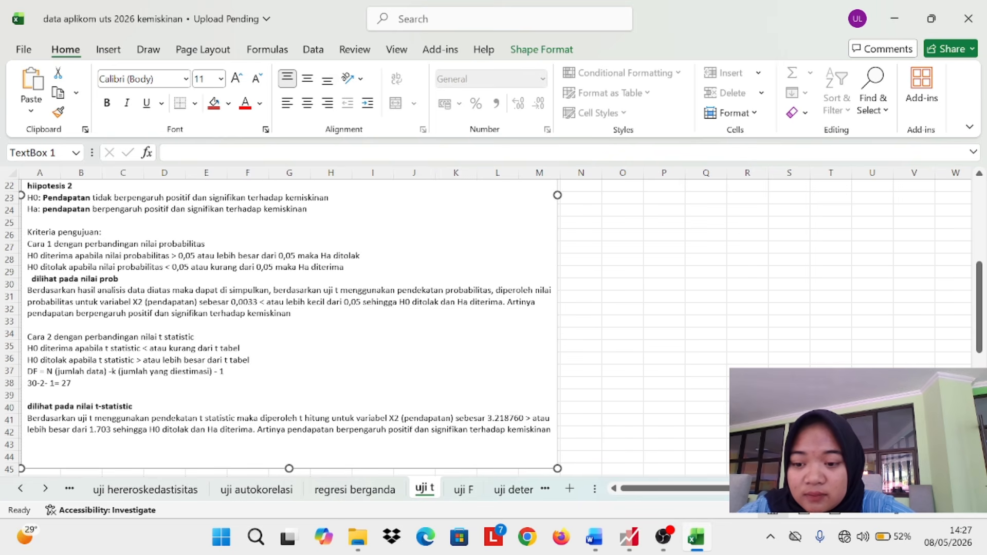
pyautogui.scroll(7, 694, 281)
pyautogui.hscroll(2, 694, 281)
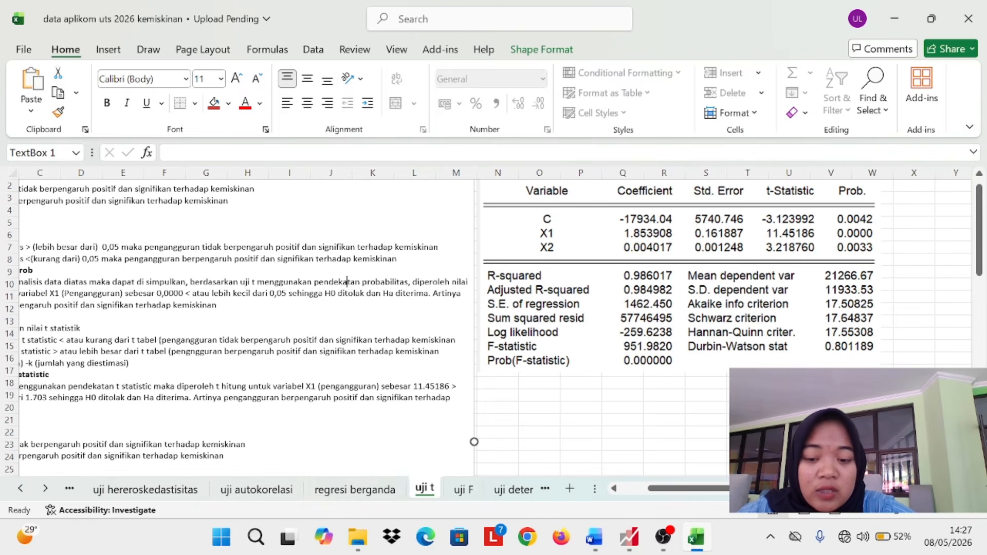
pyautogui.hscroll(-2, 278, 365)
pyautogui.scroll(-17, 279, 365)
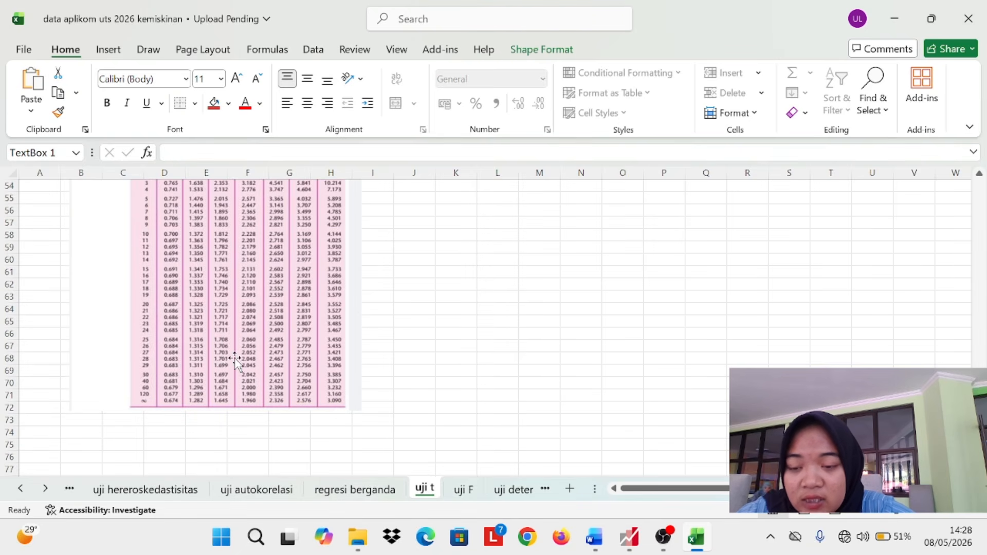
# Check the t-Statistic of X2 in the regression output against the t-statistic conclusion for pendapatan.
pyautogui.scroll(8, 236, 360)
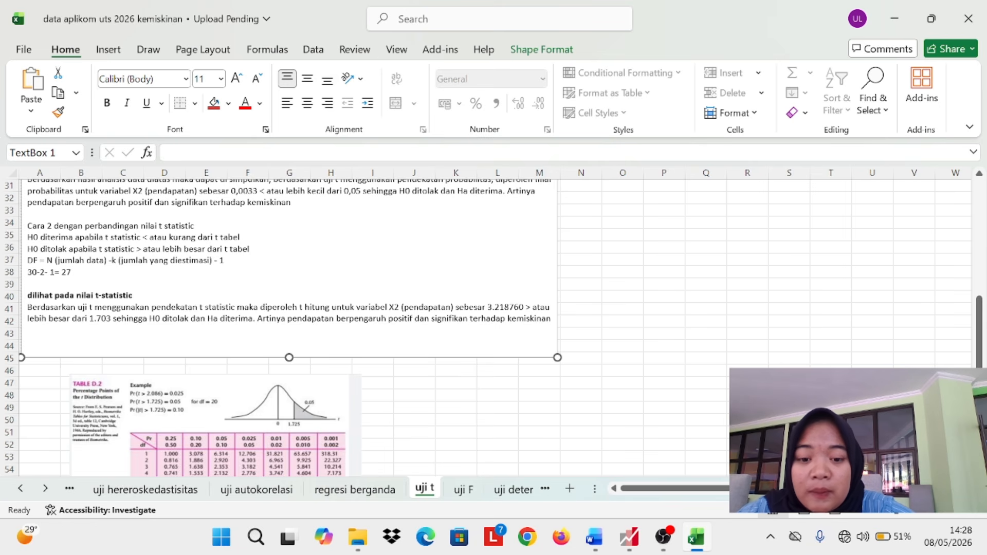
pyautogui.scroll(10, 704, 288)
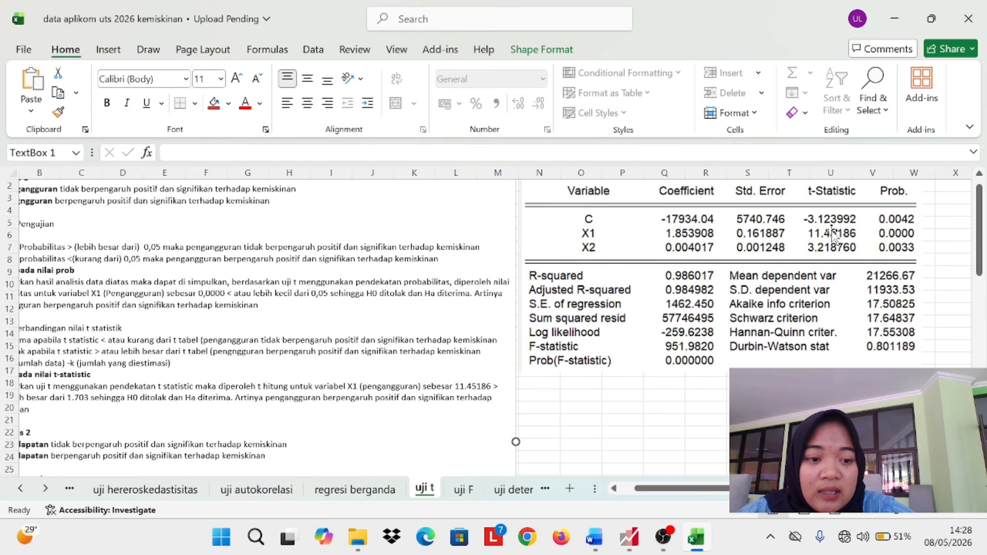
pyautogui.scroll(-12, 829, 253)
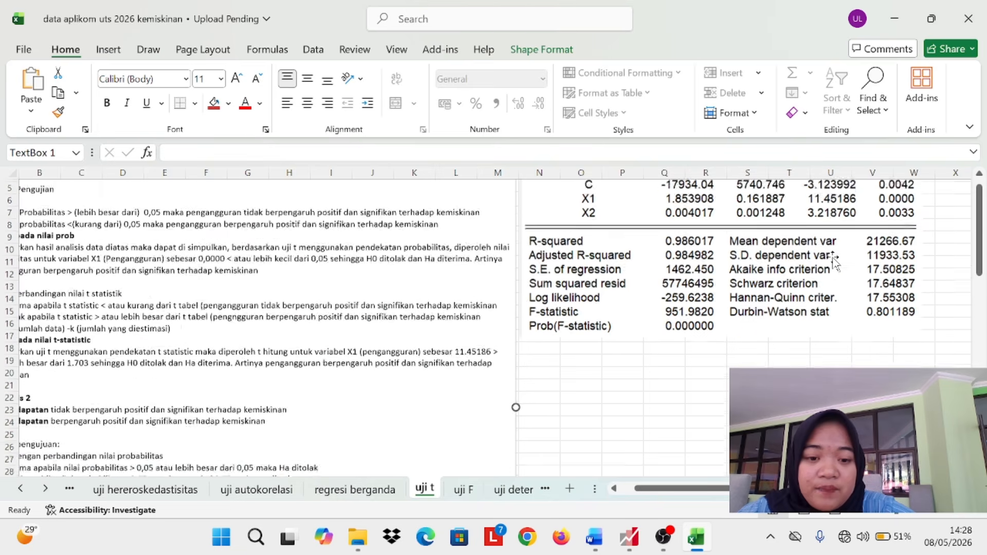
pyautogui.hscroll(-1, 509, 337)
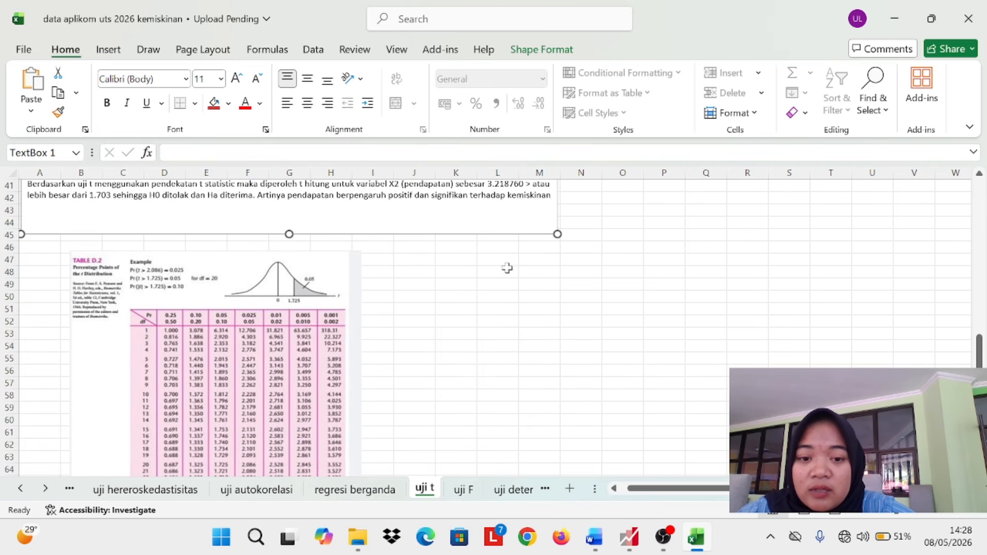
pyautogui.scroll(1, 507, 268)
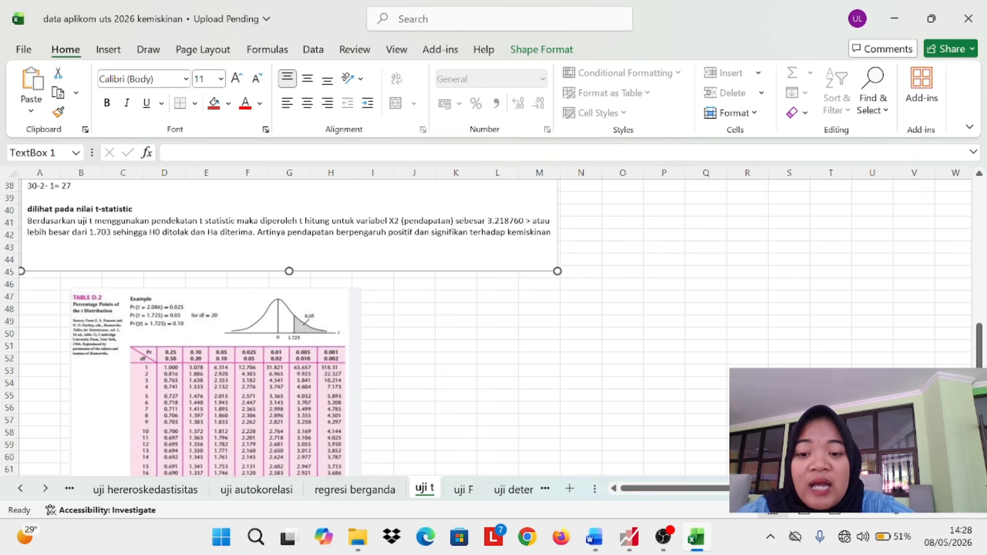
pyautogui.scroll(2, 288, 323)
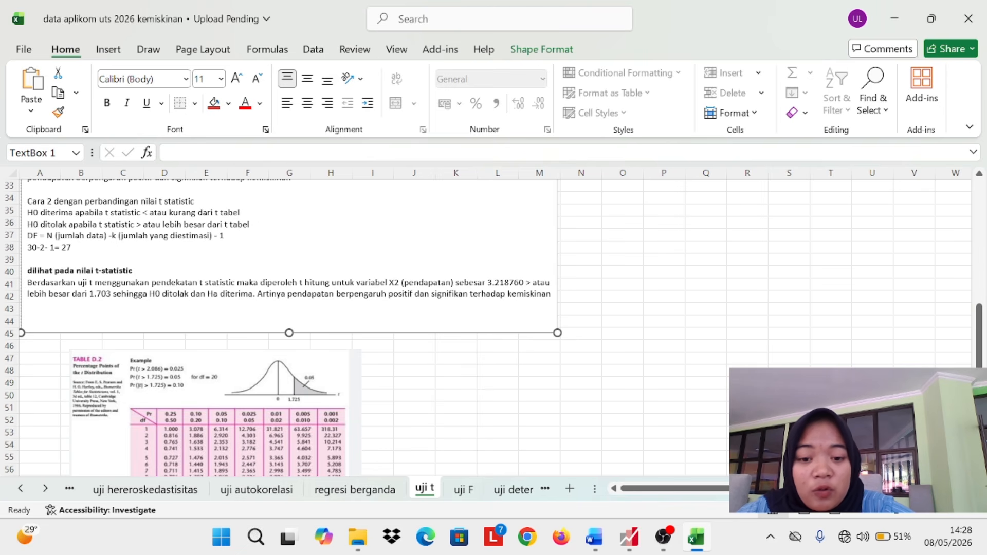
# Review the t distribution table again alongside hypothesis 2's DF calculation and H0/Ha decision for X2.
pyautogui.scroll(-11, 288, 329)
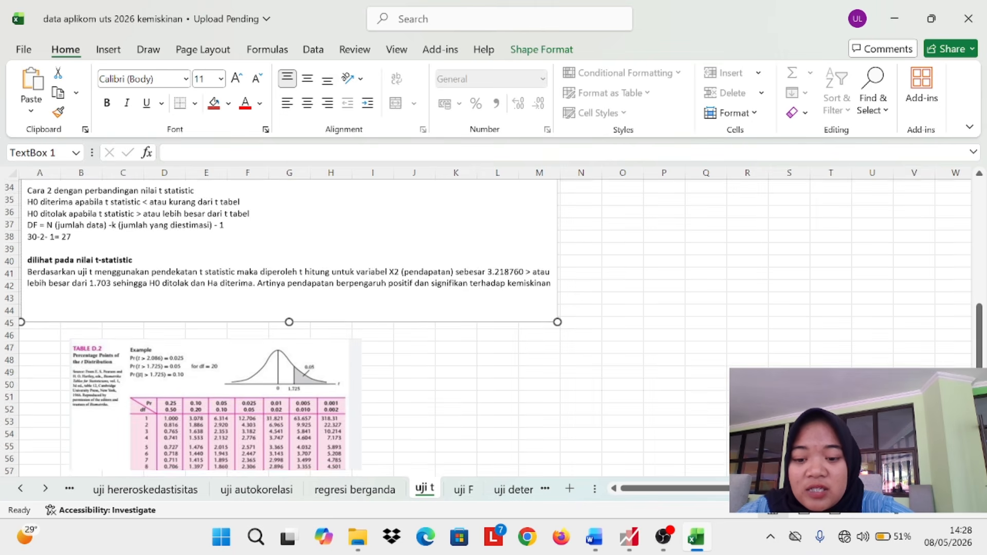
pyautogui.scroll(5, 288, 329)
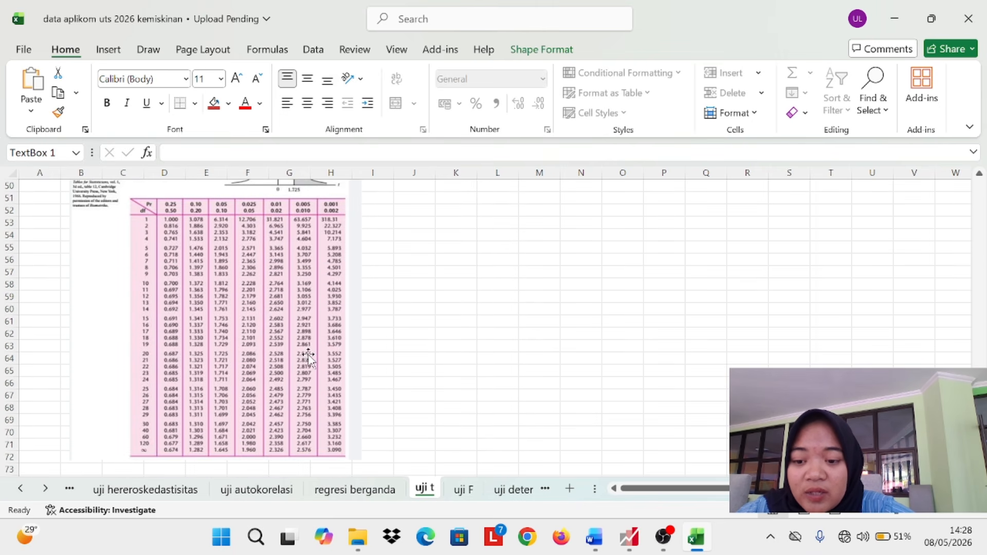
pyautogui.scroll(2, 304, 329)
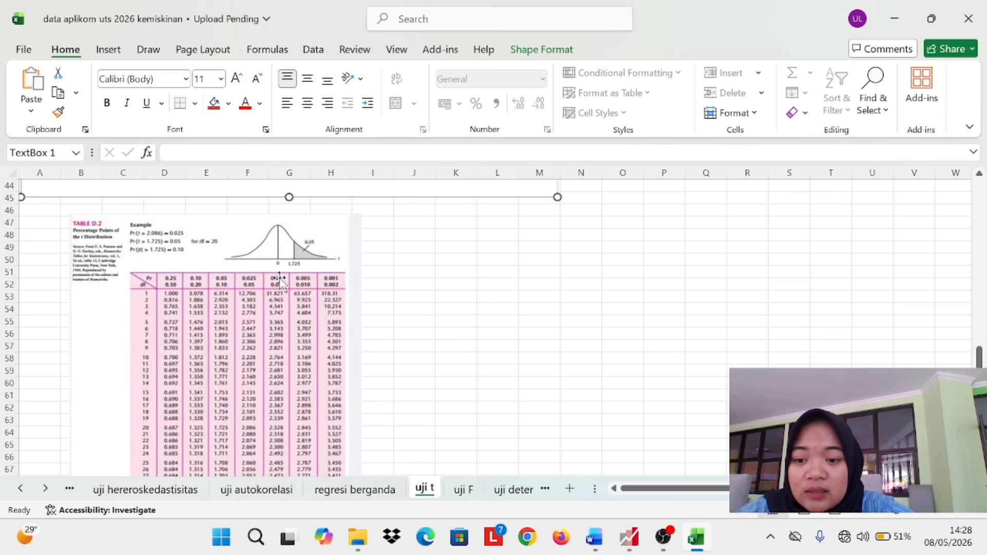
pyautogui.scroll(2, 229, 253)
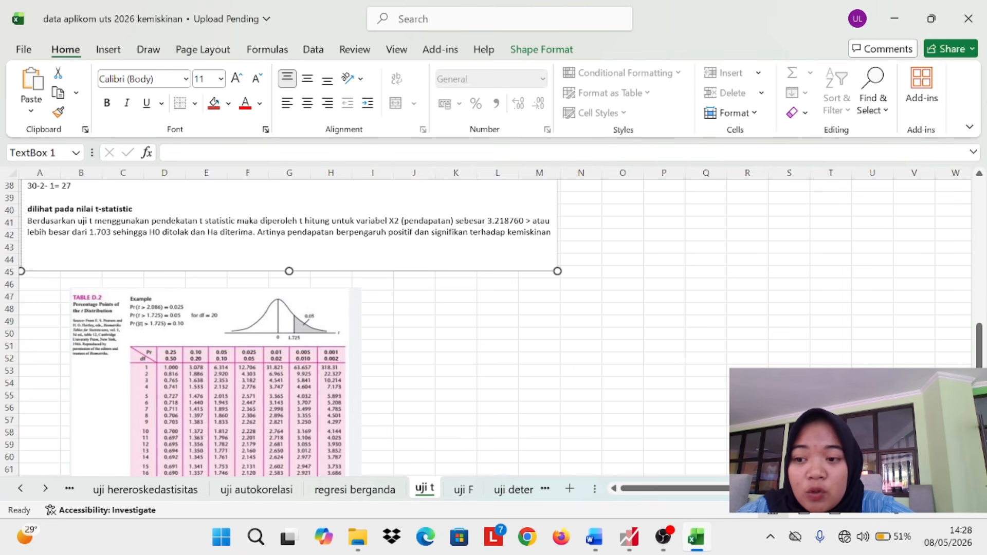
pyautogui.scroll(2, 288, 329)
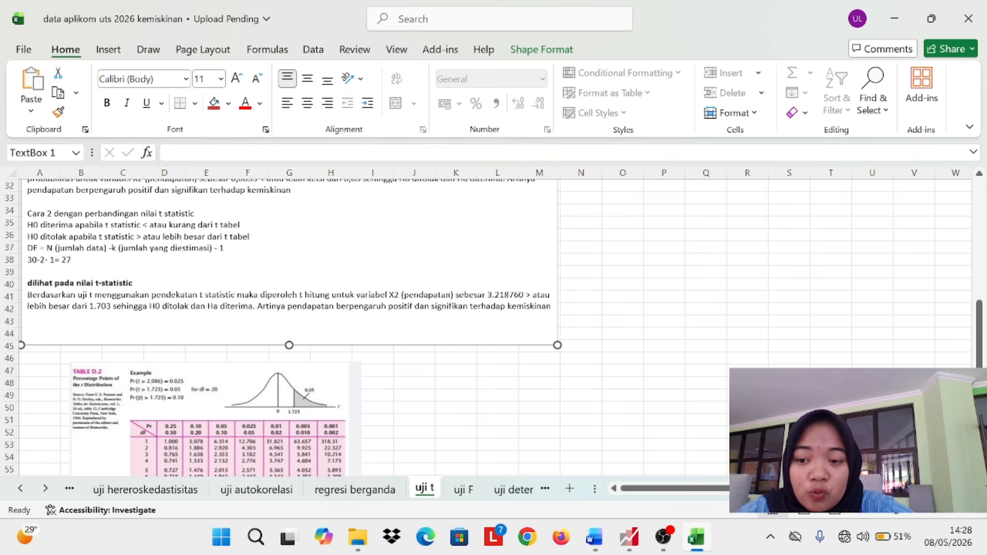
pyautogui.scroll(3, 287, 329)
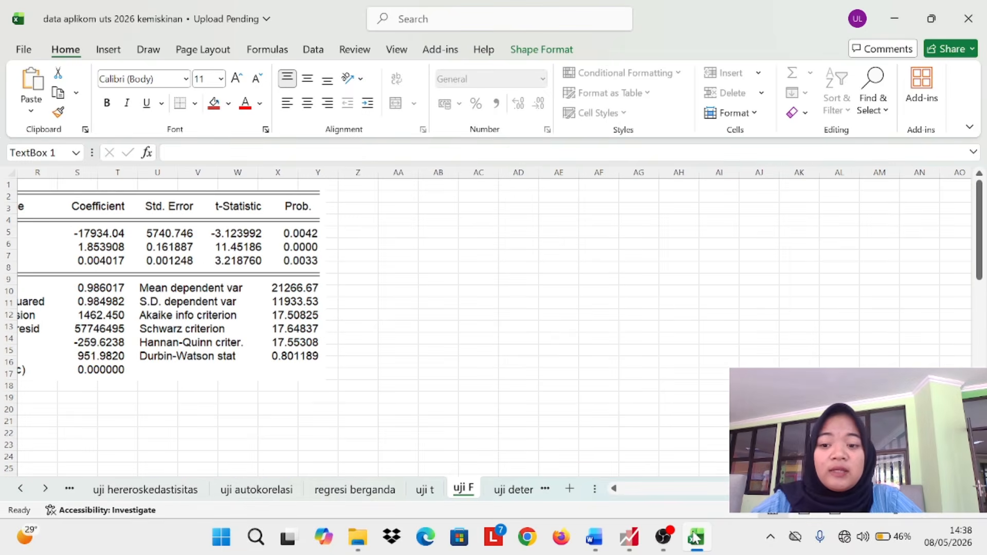
# Read the uji F hypotheses and 0,05 probability criteria, and check Prob(F-statistic) in the regression output.
pyautogui.hscroll(-3, 571, 438)
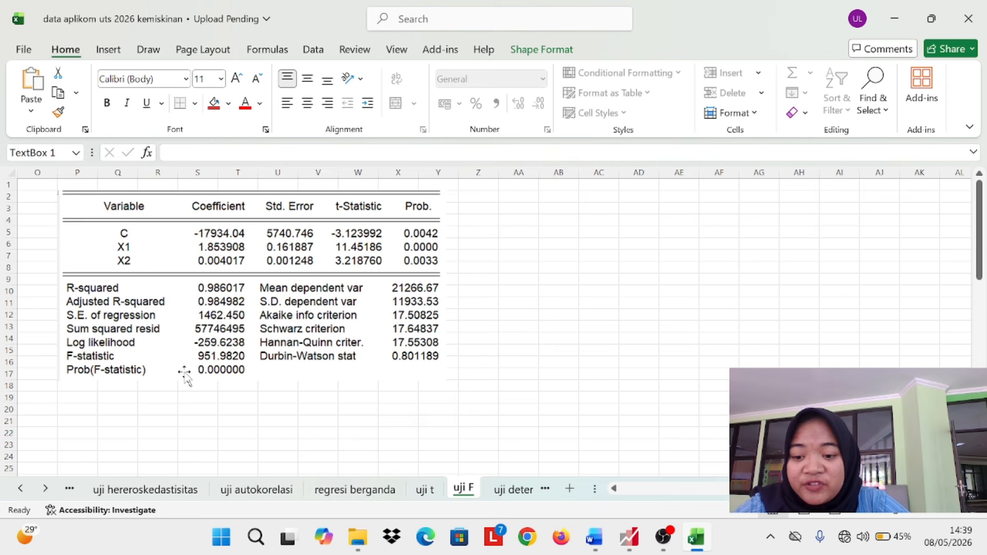
pyautogui.hscroll(-5, 248, 373)
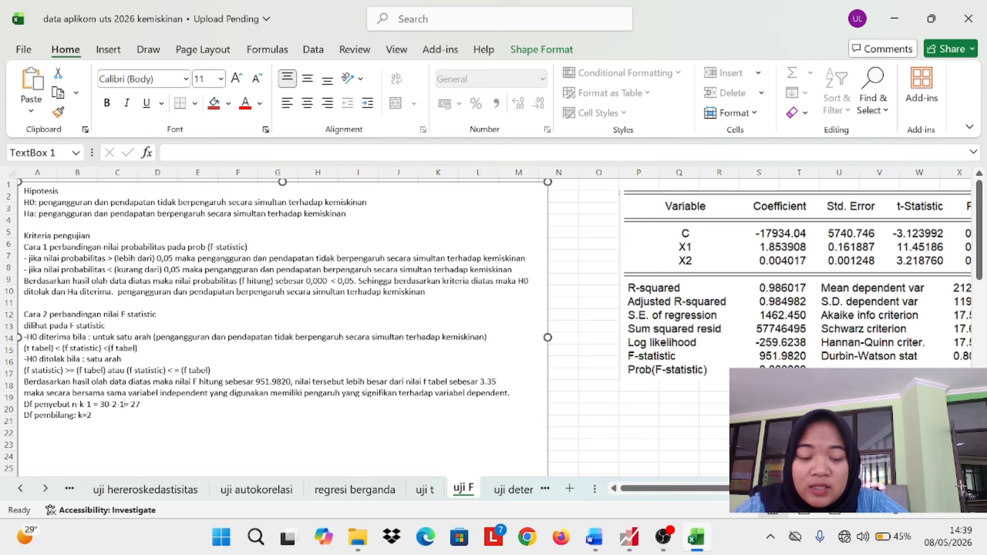
pyautogui.scroll(-1, 489, 327)
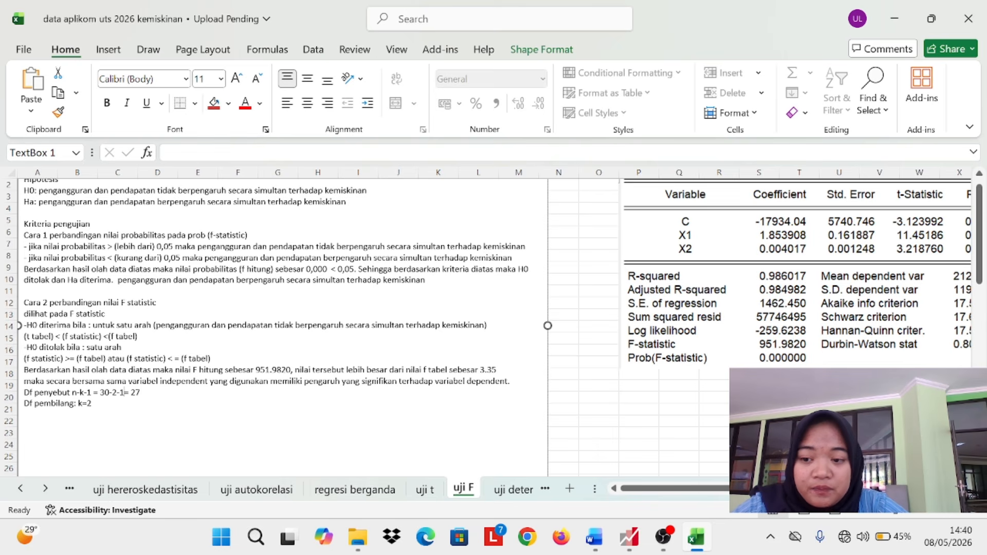
pyautogui.hscroll(3, 458, 278)
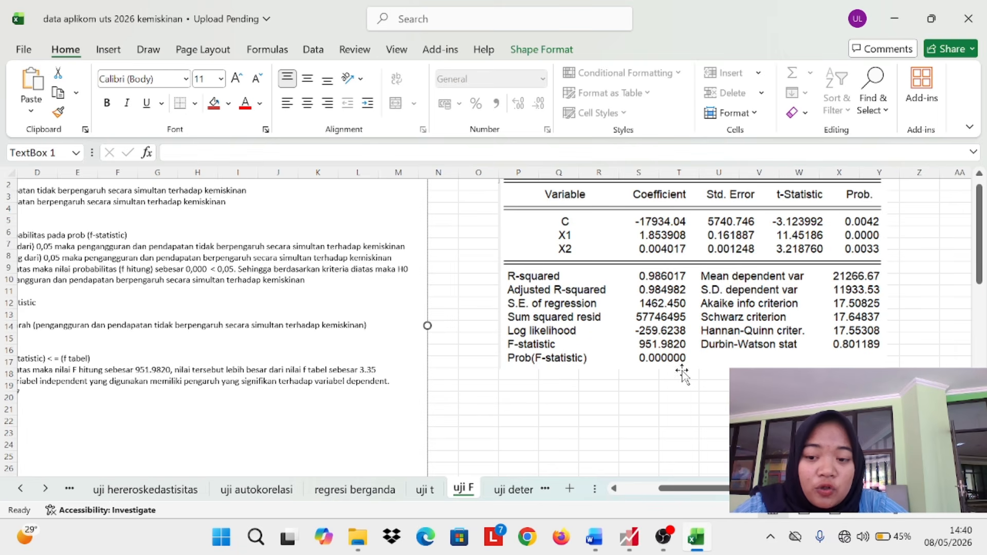
pyautogui.hscroll(-3, 123, 391)
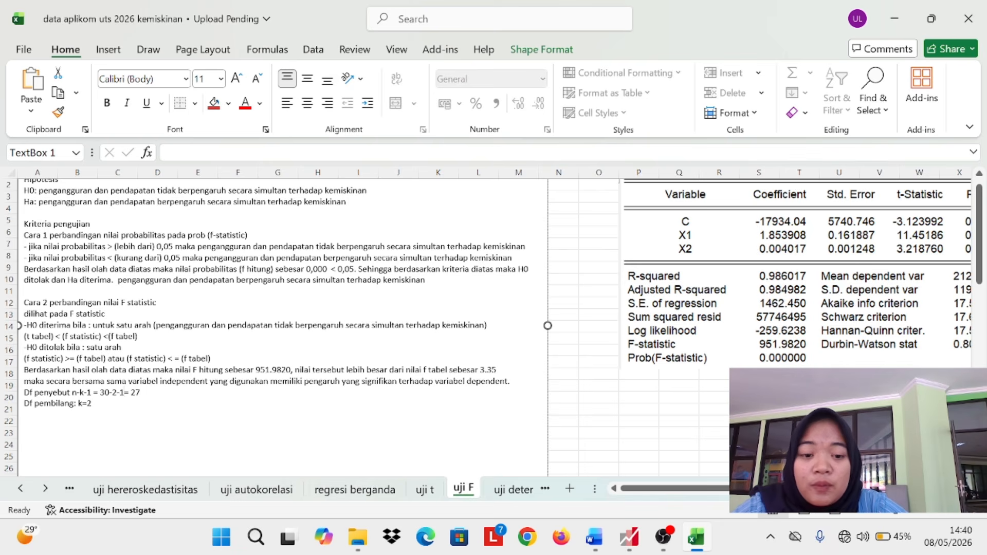
# Read the cara 2 F-statistic criteria, the F hitung conclusion, and the df penyebut and df pembilang calculations on the uji F sheet.
pyautogui.scroll(-1, 126, 392)
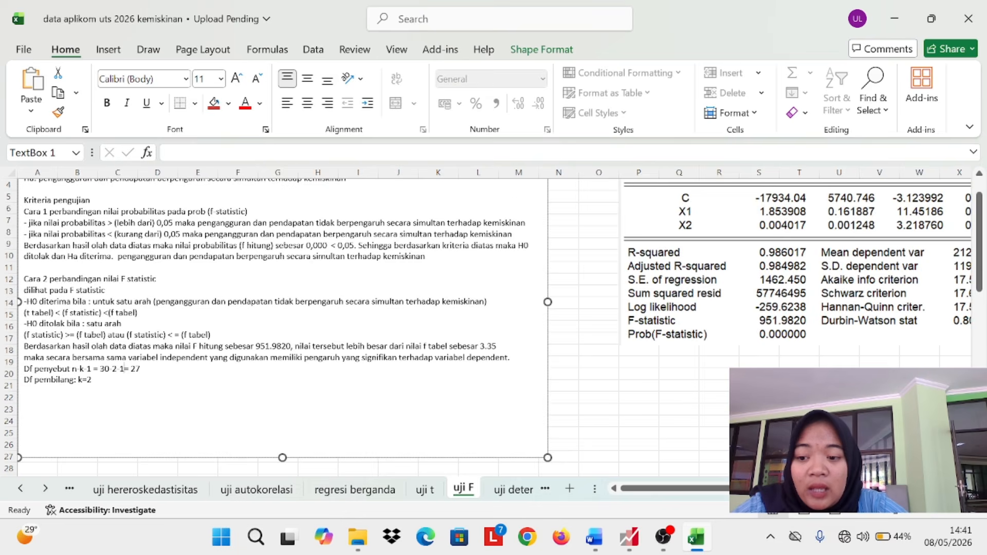
pyautogui.scroll(-1, 124, 365)
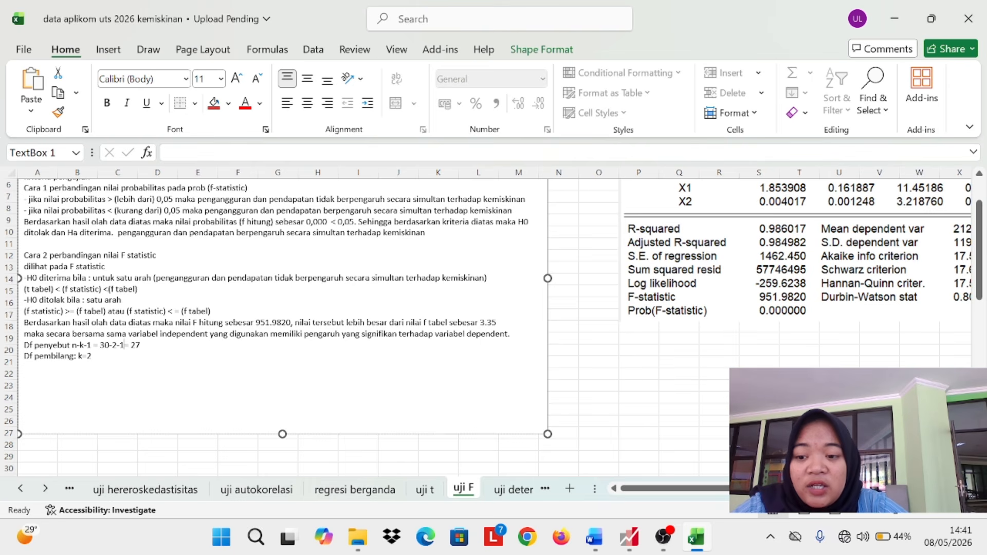
pyautogui.scroll(-1, 124, 333)
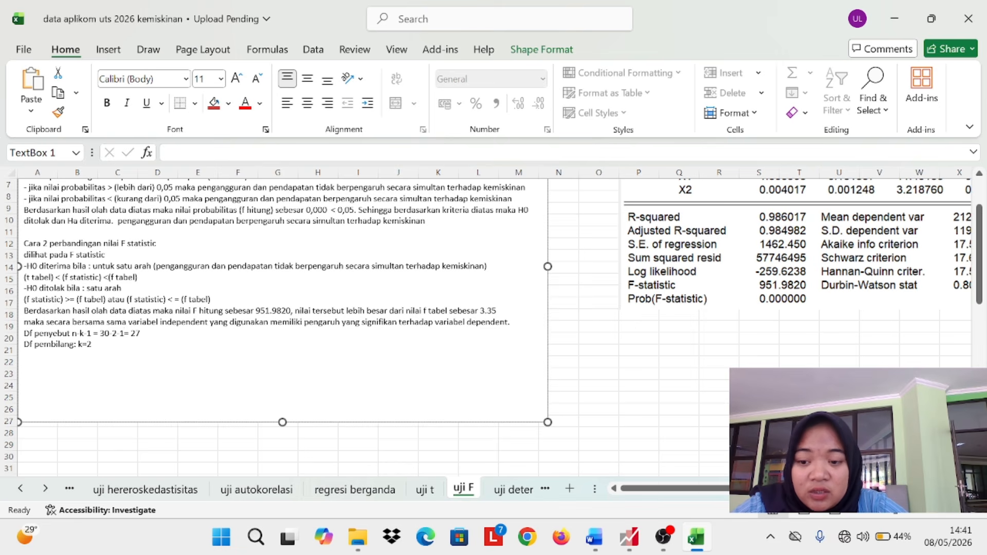
pyautogui.scroll(-2, 489, 329)
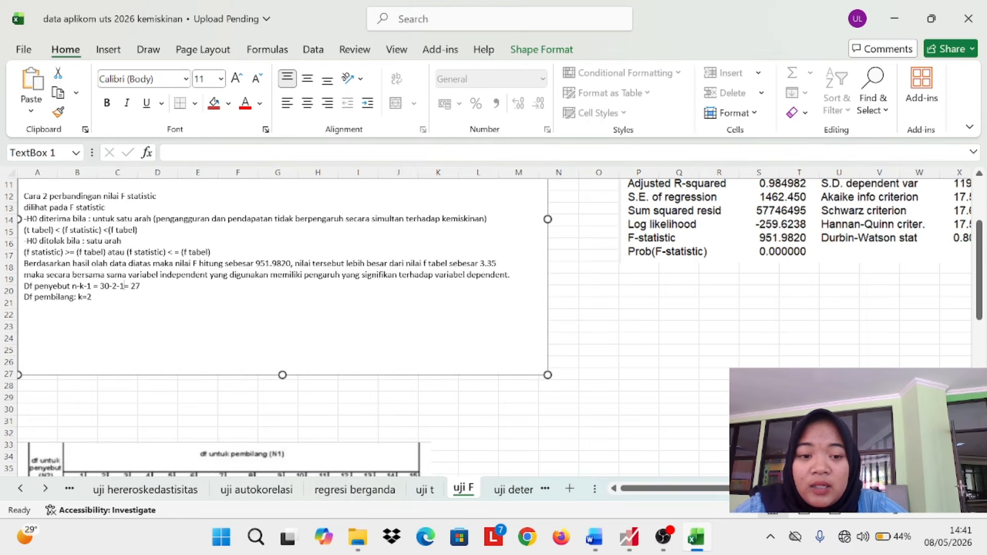
pyautogui.scroll(3, 668, 329)
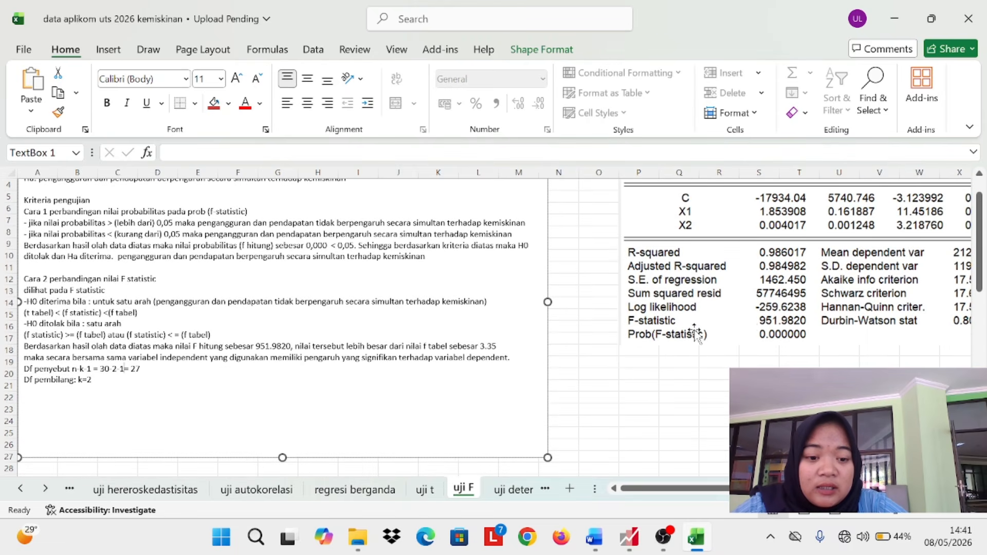
pyautogui.scroll(-4, 656, 329)
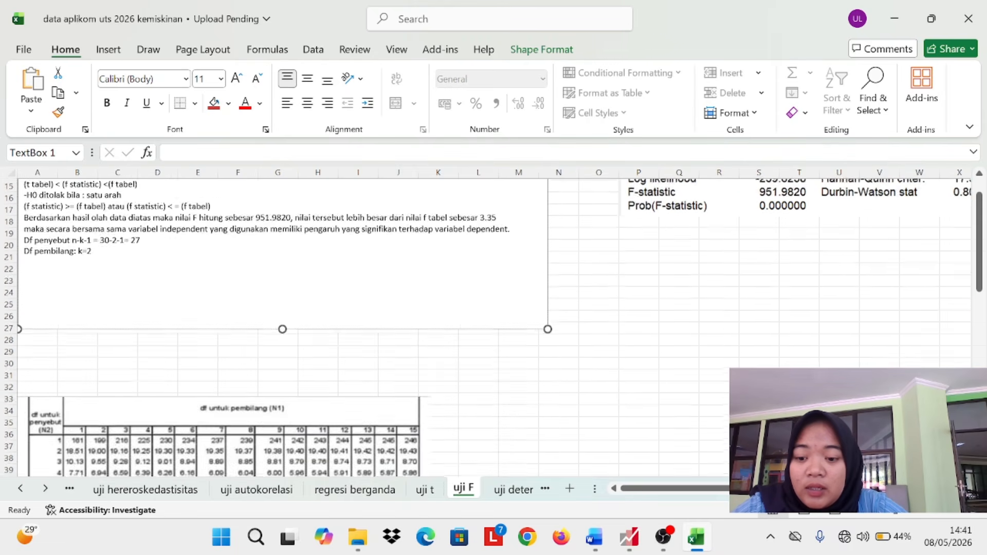
pyautogui.scroll(3, 655, 329)
pyautogui.scroll(-4, 655, 329)
pyautogui.scroll(1, 655, 329)
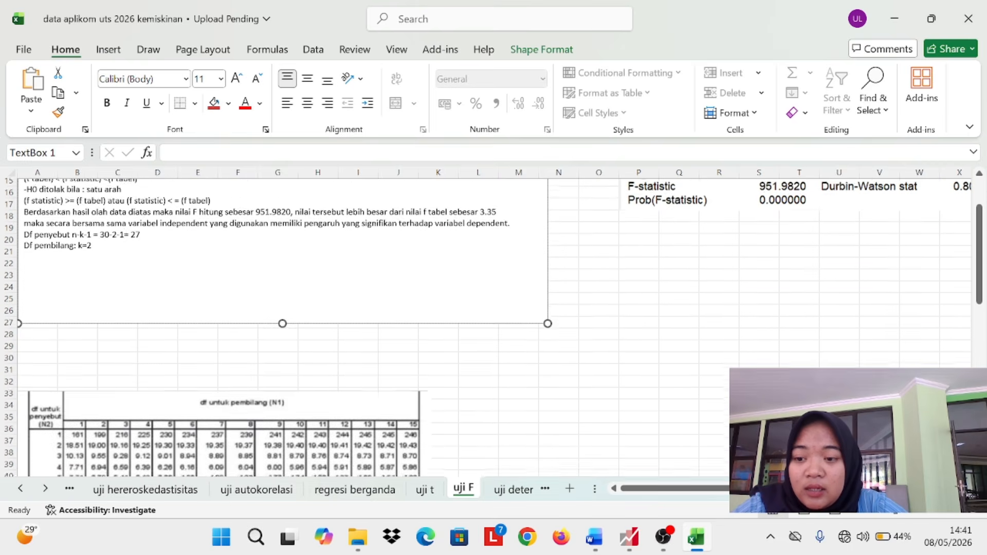
pyautogui.scroll(-1, 247, 355)
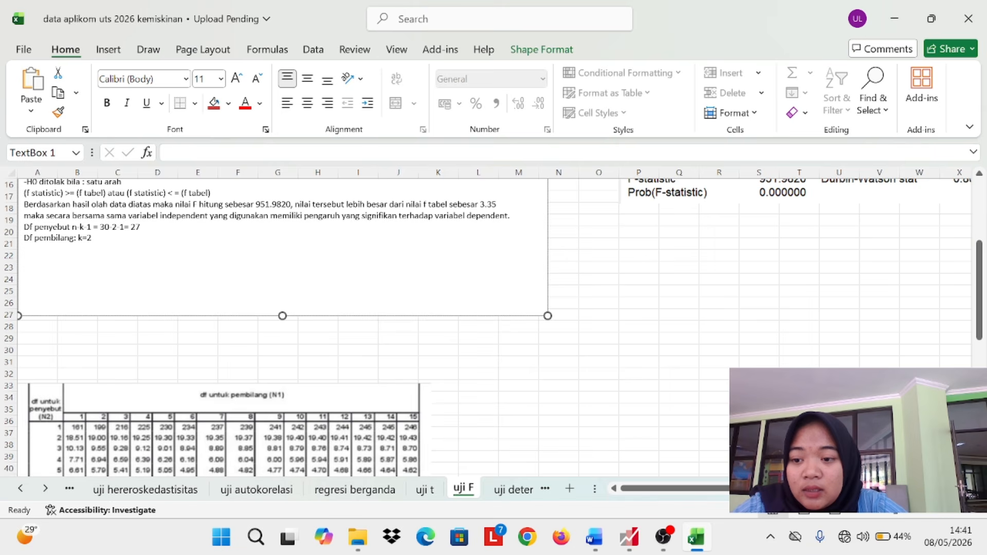
pyautogui.scroll(1, 123, 226)
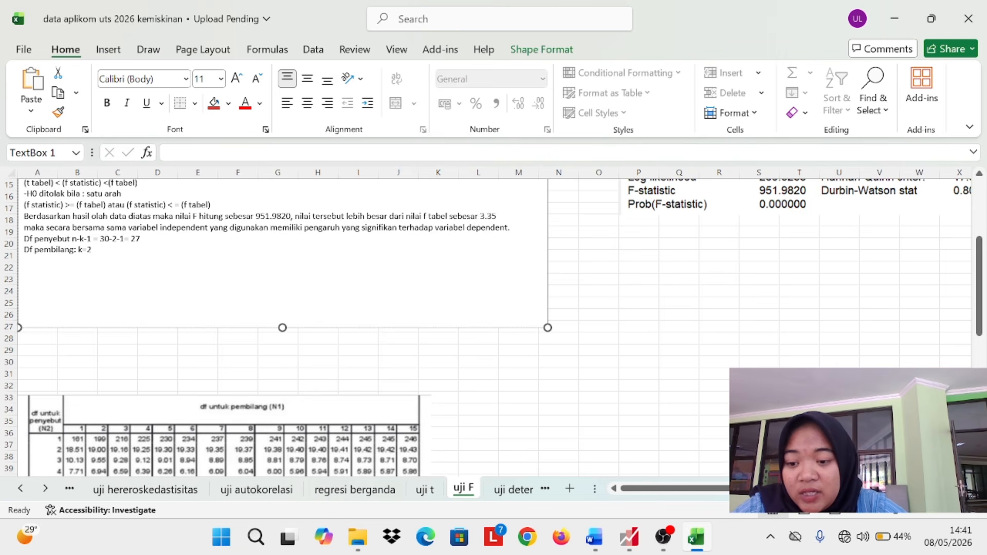
# Look up the F table value for df pembilang 2 and df penyebut 27.
pyautogui.scroll(-1, 102, 398)
pyautogui.scroll(-4, 101, 399)
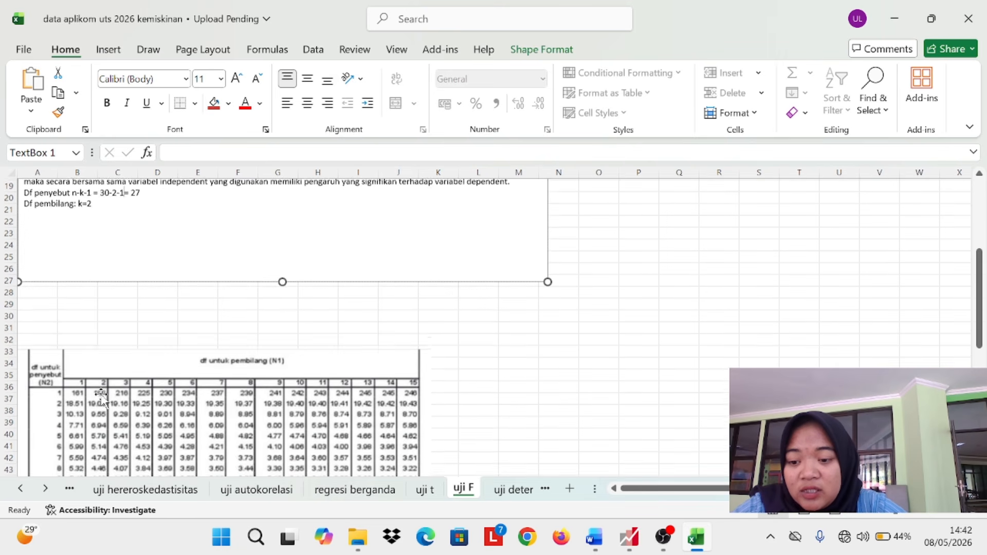
pyautogui.scroll(-4, 101, 399)
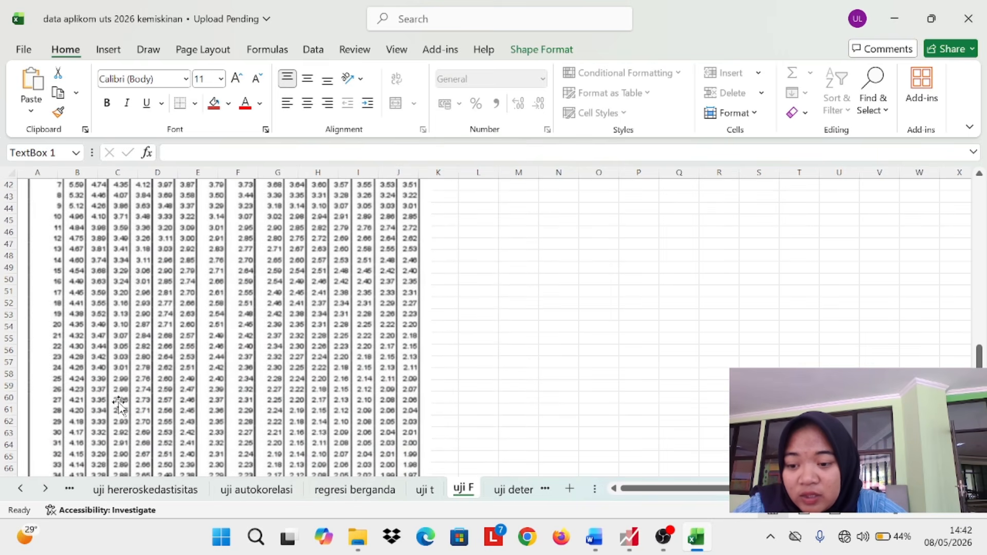
pyautogui.keyDown('ctrl'); pyautogui.scroll(2, 102, 408); pyautogui.keyUp('ctrl')
pyautogui.keyDown('ctrl'); pyautogui.scroll(2, 108, 412); pyautogui.keyUp('ctrl')
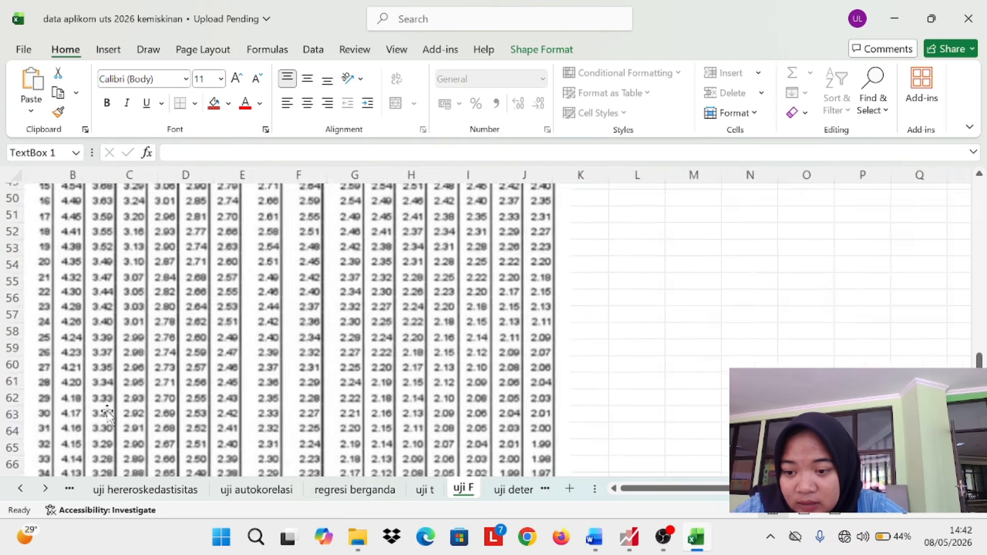
pyautogui.keyDown('ctrl'); pyautogui.scroll(-4, 78, 380); pyautogui.keyUp('ctrl')
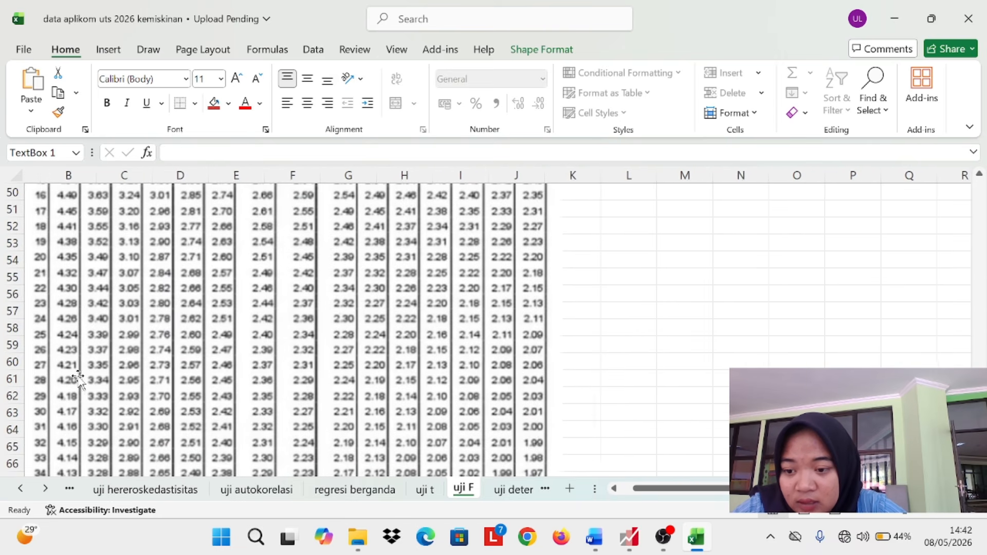
pyautogui.keyDown('ctrl'); pyautogui.scroll(-2, 78, 381); pyautogui.keyUp('ctrl')
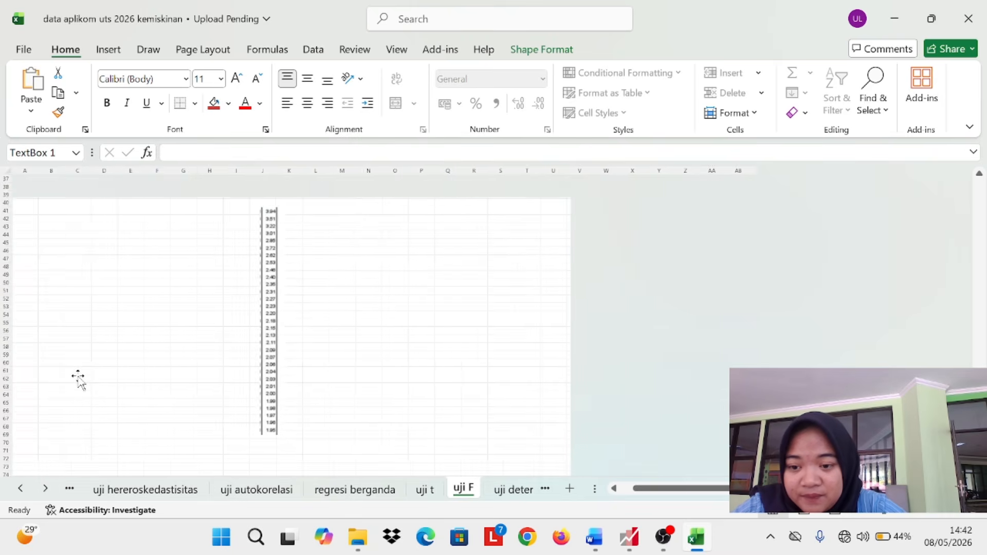
pyautogui.scroll(-7, 123, 360)
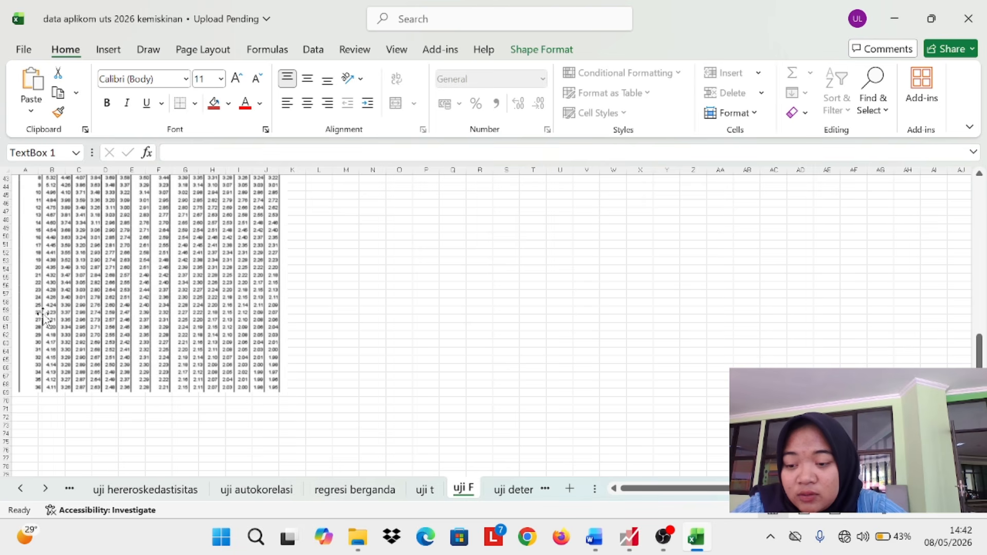
pyautogui.scroll(3, 63, 327)
pyautogui.scroll(11, 63, 327)
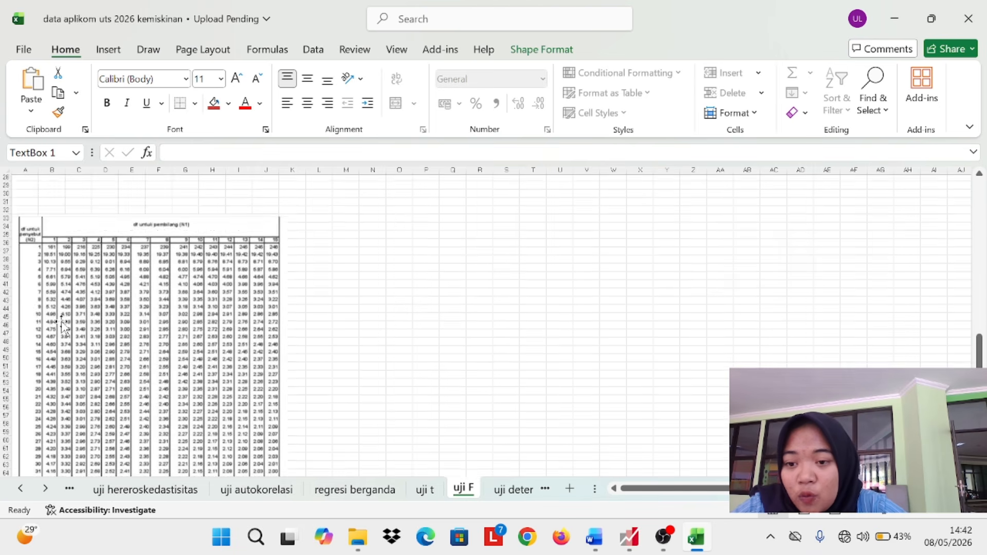
# Compare the F-statistic in the regression output with the F table value cited in the cara 2 conclusion.
pyautogui.scroll(2, 62, 328)
pyautogui.scroll(1, 61, 329)
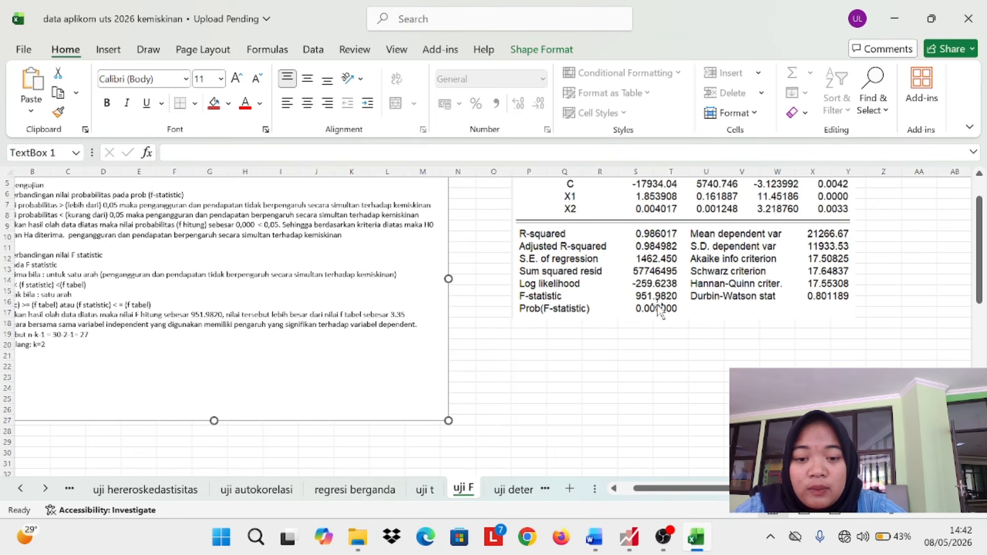
pyautogui.hscroll(-2, 654, 312)
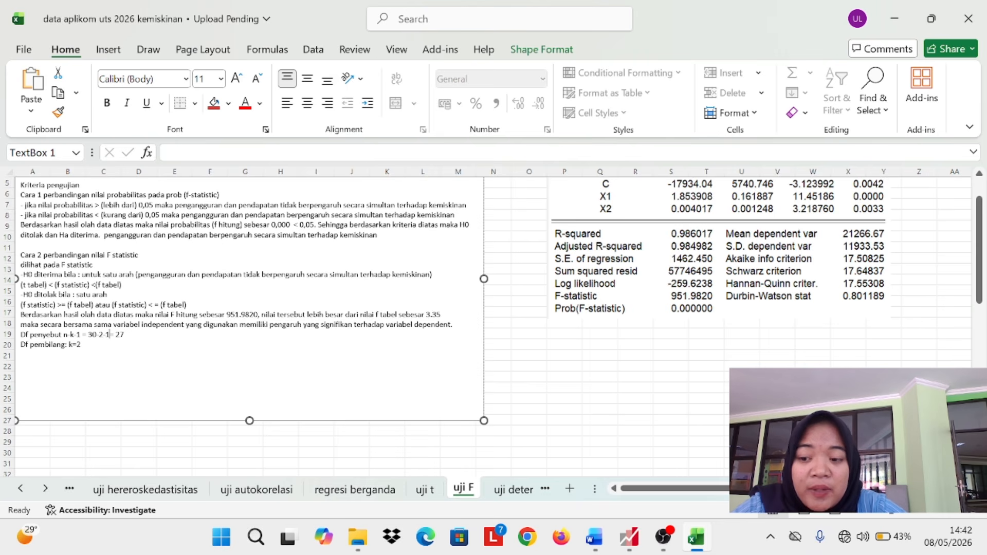
# Review the complete uji F text, from the hypotheses to the df calculations, alongside the regression output.
pyautogui.scroll(2, 493, 324)
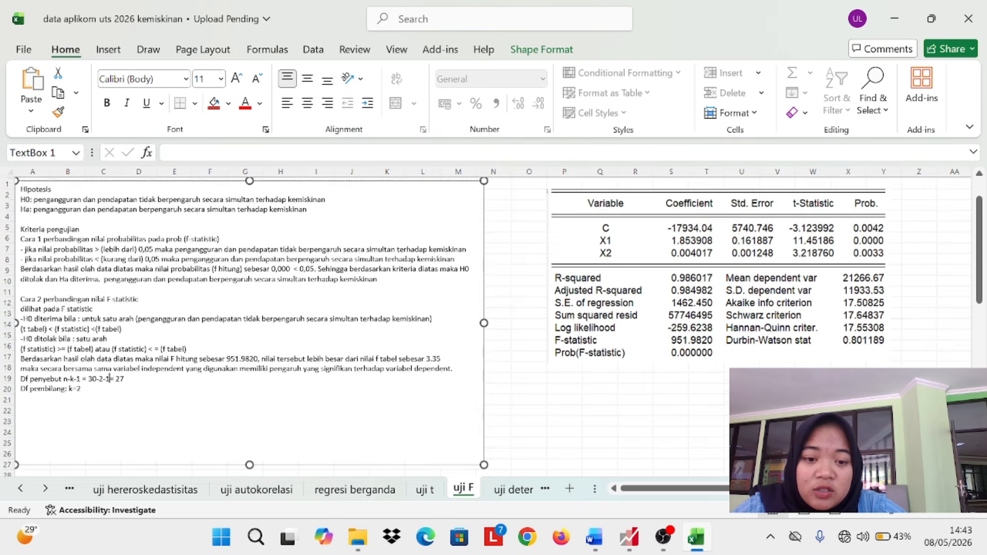
pyautogui.scroll(-1, 494, 324)
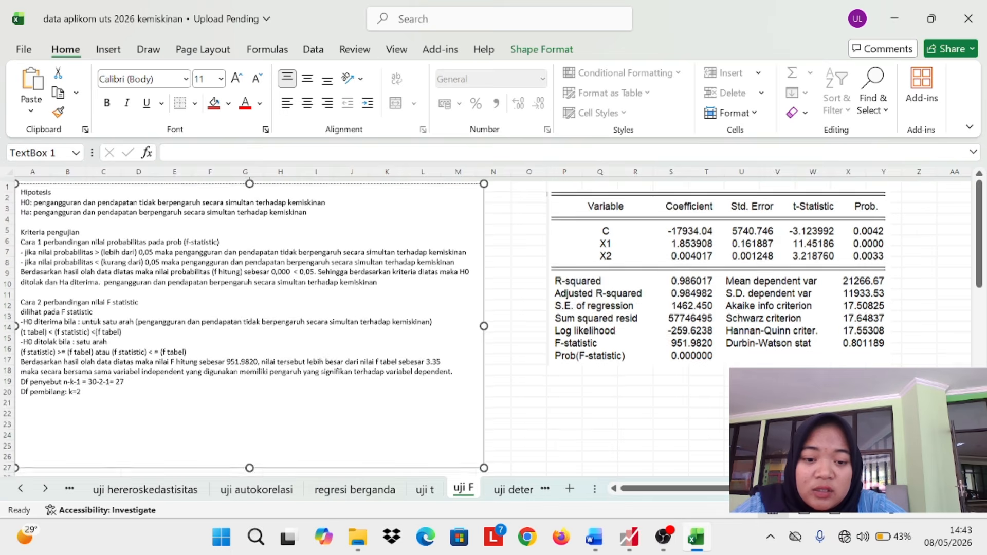
pyautogui.hscroll(1, 493, 324)
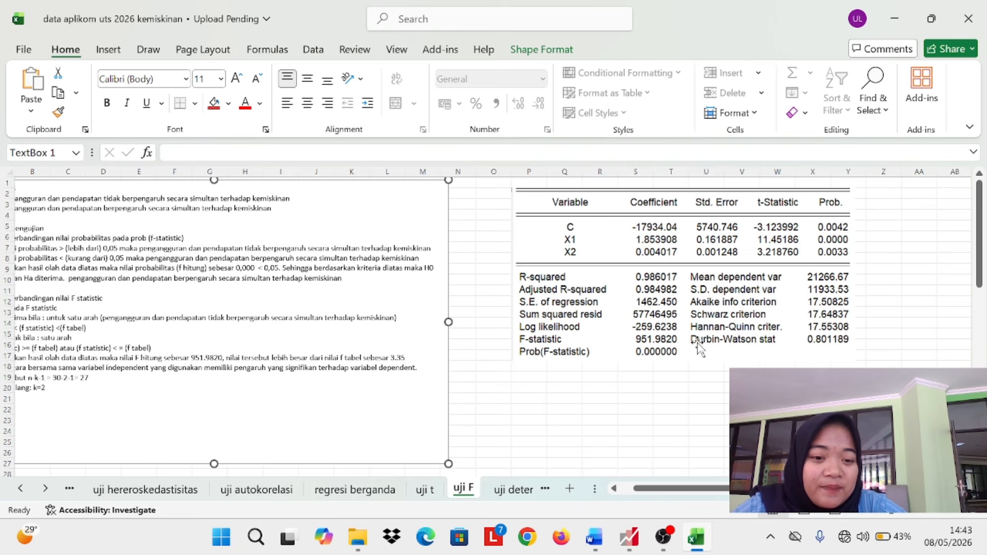
pyautogui.scroll(1, 698, 346)
pyautogui.hscroll(-2, 585, 327)
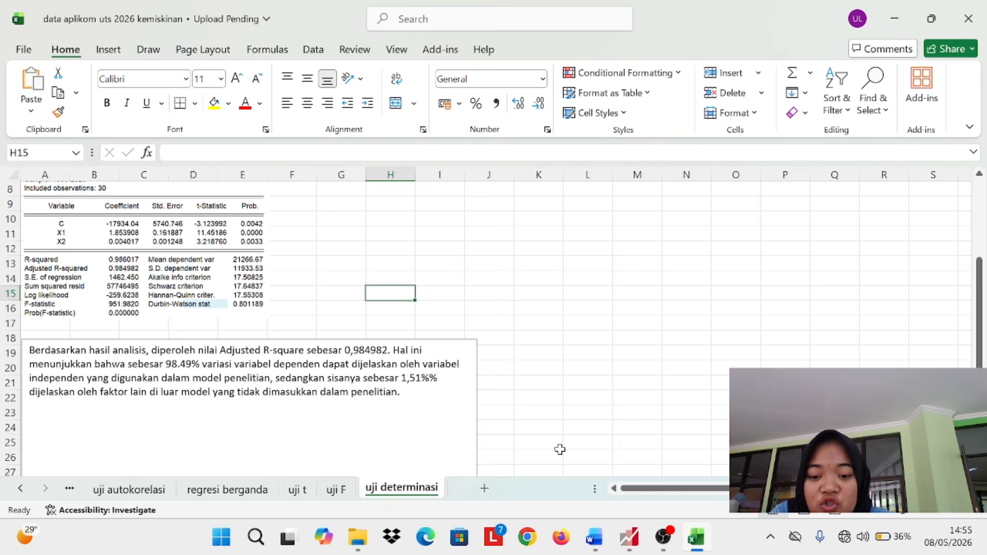
# Read the Adjusted R-square interpretation on the uji determinasi sheet and compare it with the regression output above it.
pyautogui.scroll(-1, 560, 450)
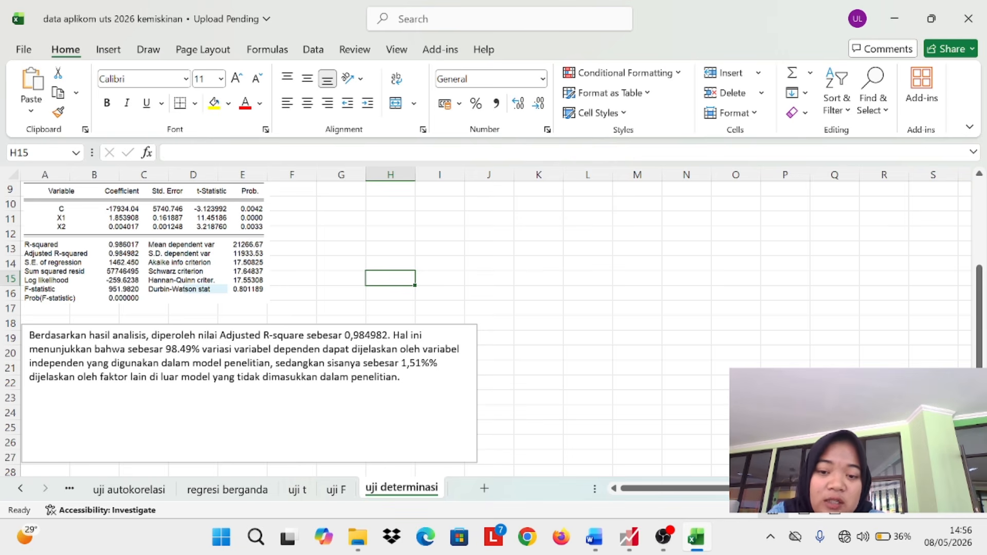
pyautogui.scroll(1, 246, 319)
pyautogui.scroll(-1, 247, 318)
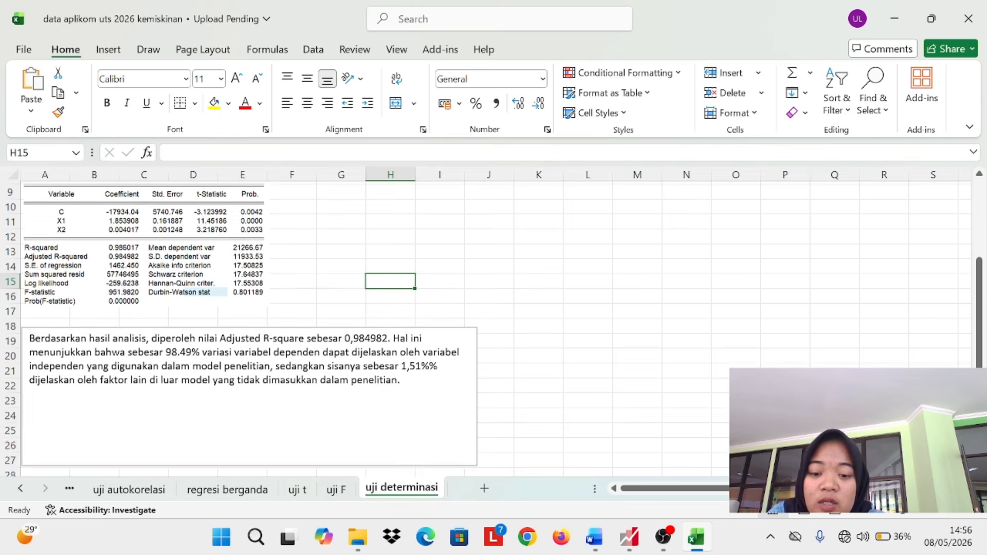
pyautogui.scroll(1, 514, 337)
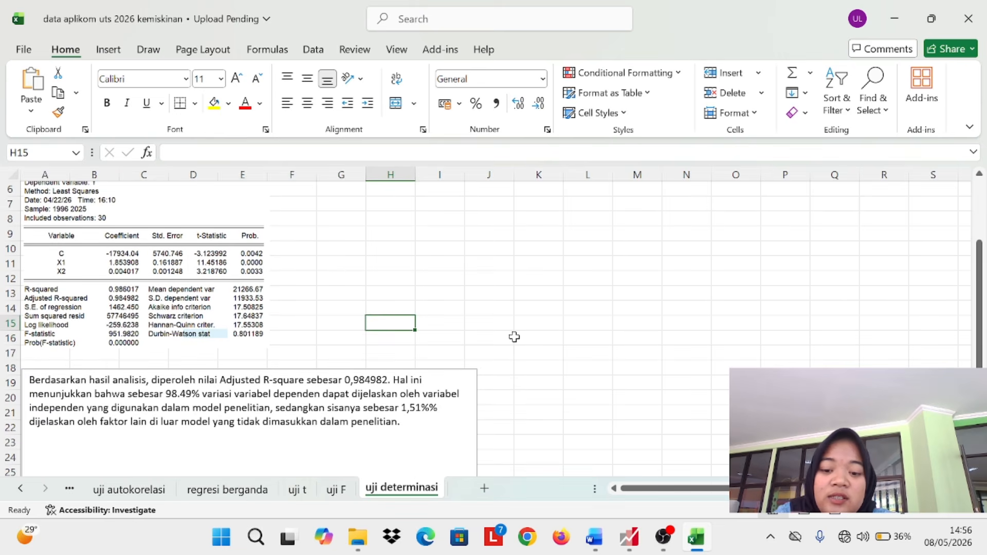